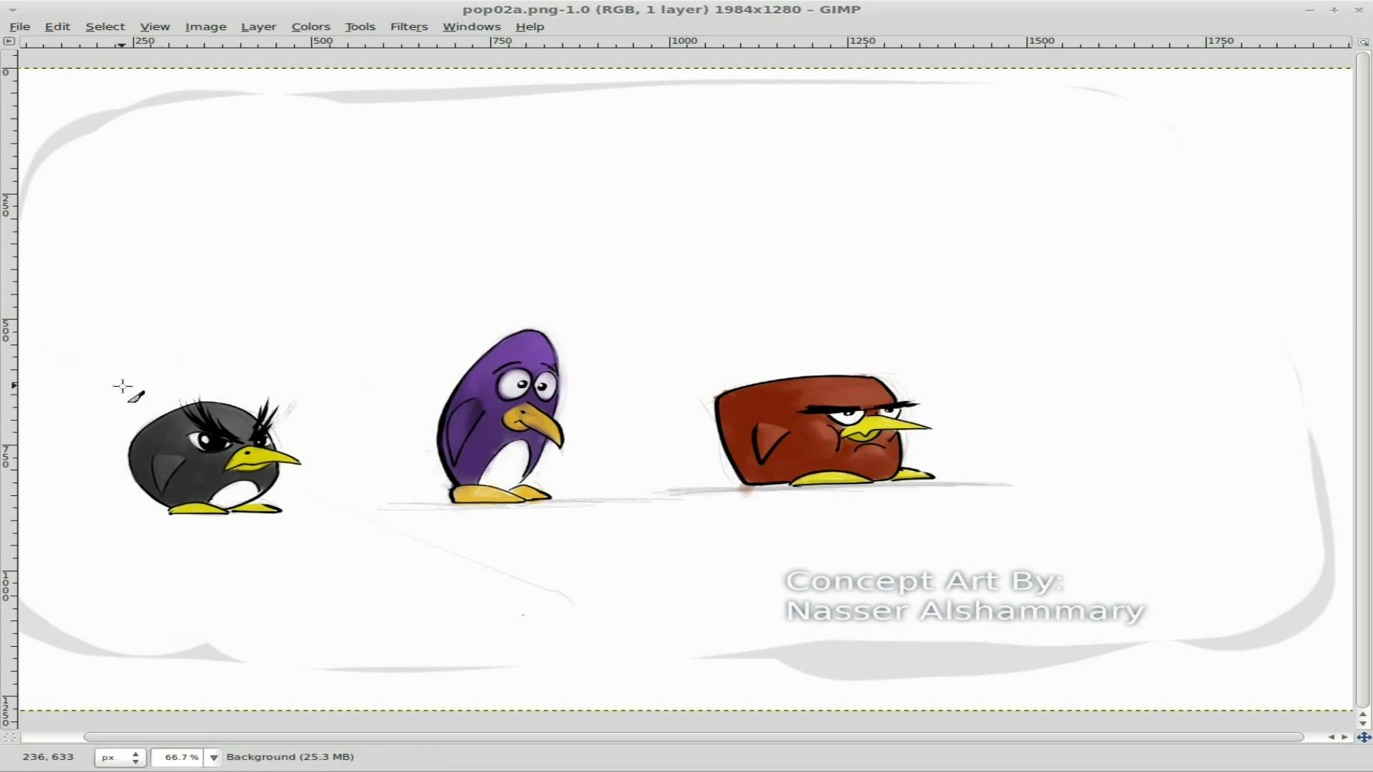
Draw a crop box around the black bird, tighten its top, right and left edges, and crop to 246x239
key("r")
left_click_drag(111, 387, 318, 514)
left_click_drag(322, 399, 317, 397)
left_click_drag(316, 459, 301, 462)
left_click_drag(108, 476, 140, 462)
left_click(212, 469)
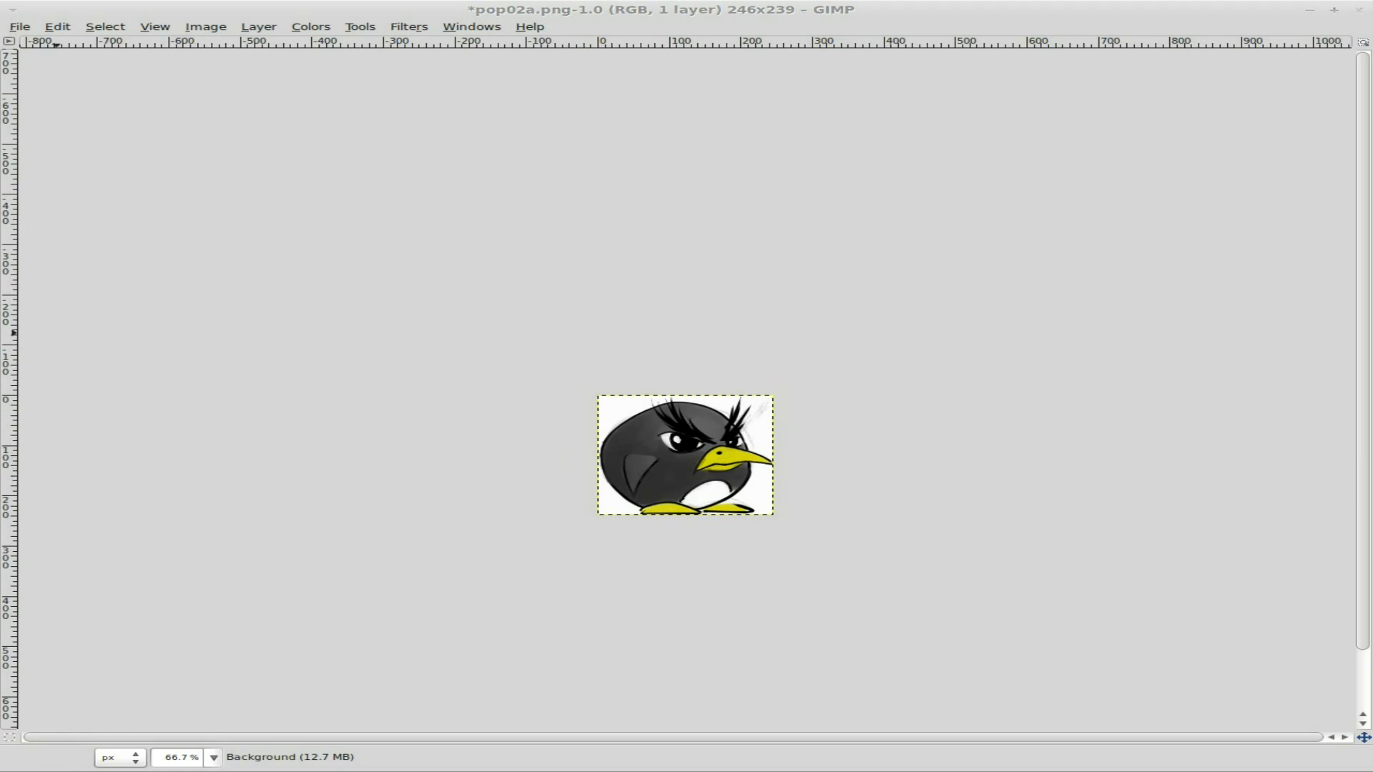
Show the Layers panel and check the Background layer's menu, where Add Alpha Channel is unavailable
key("ctrl+l")
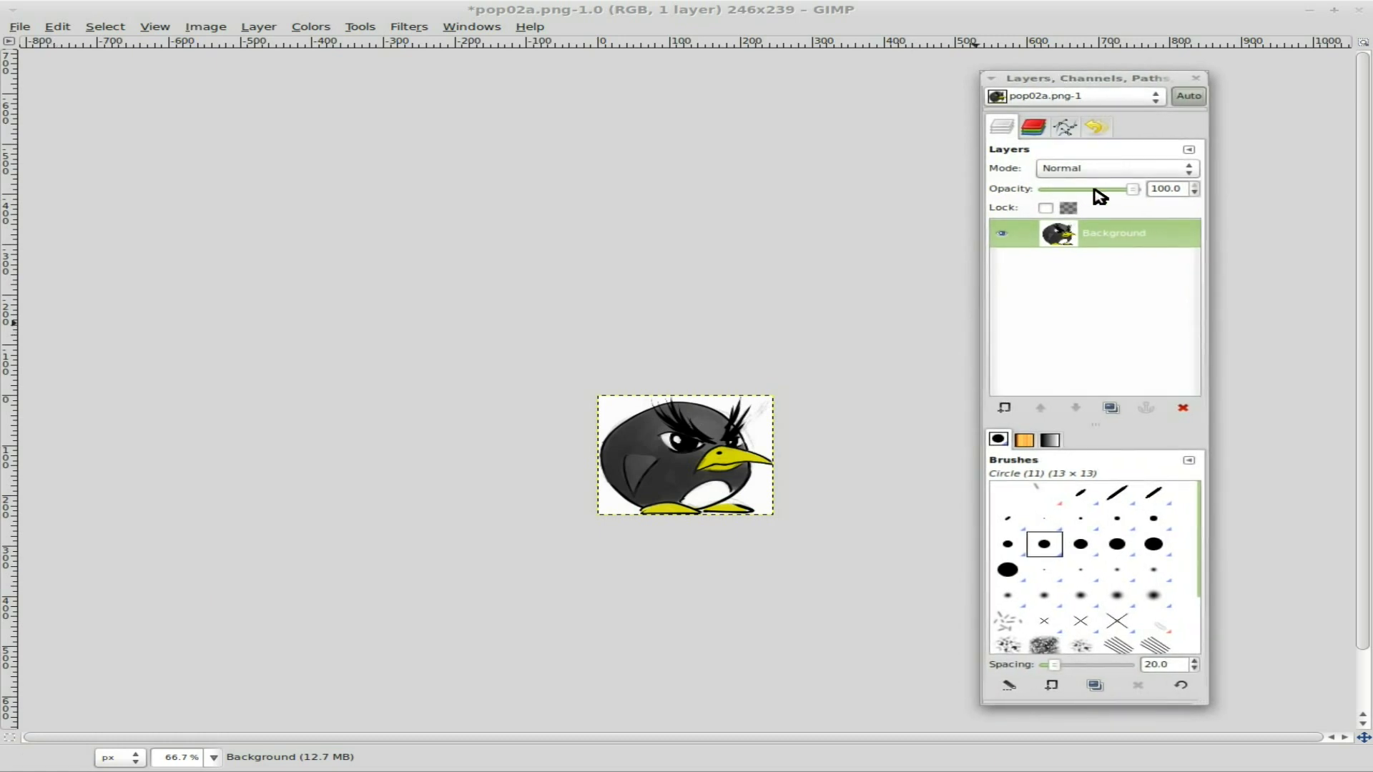
right_click(1111, 238)
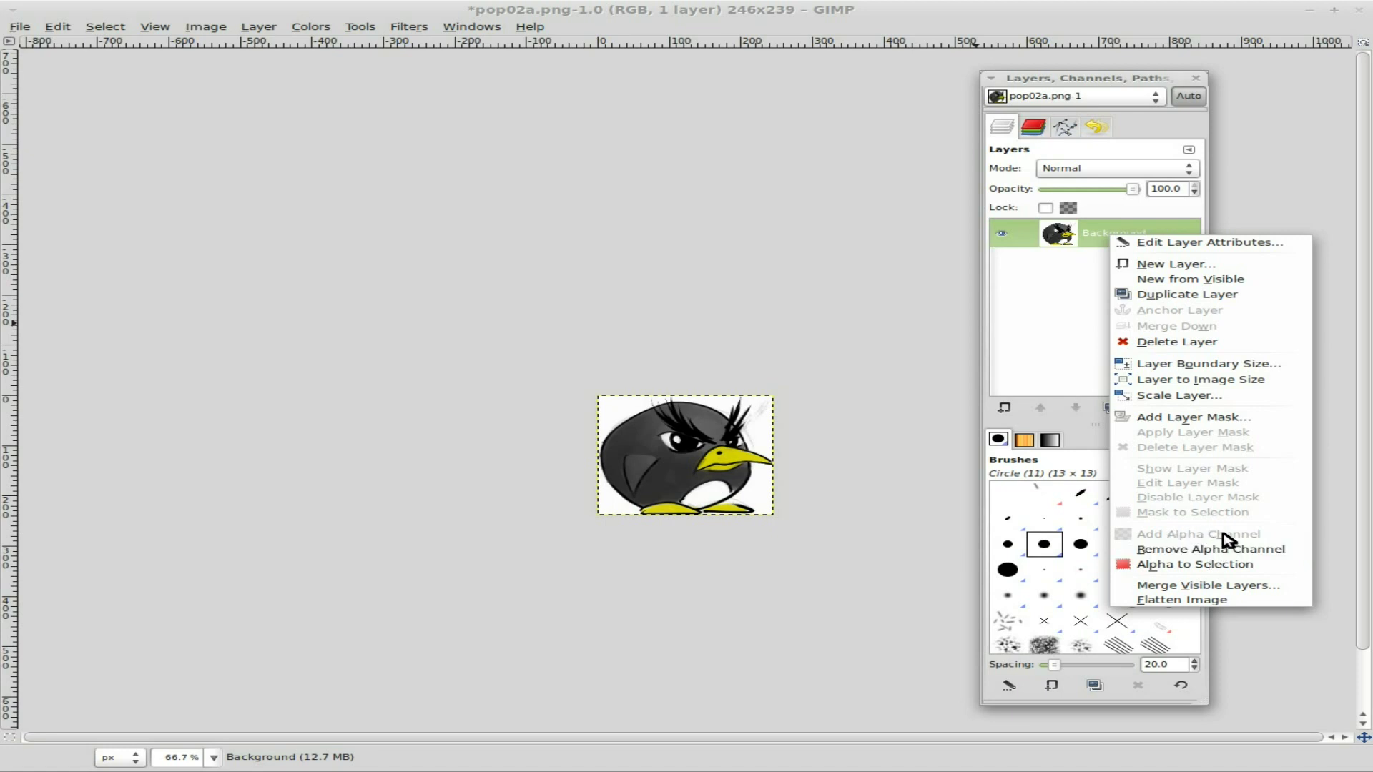
left_click(1069, 87)
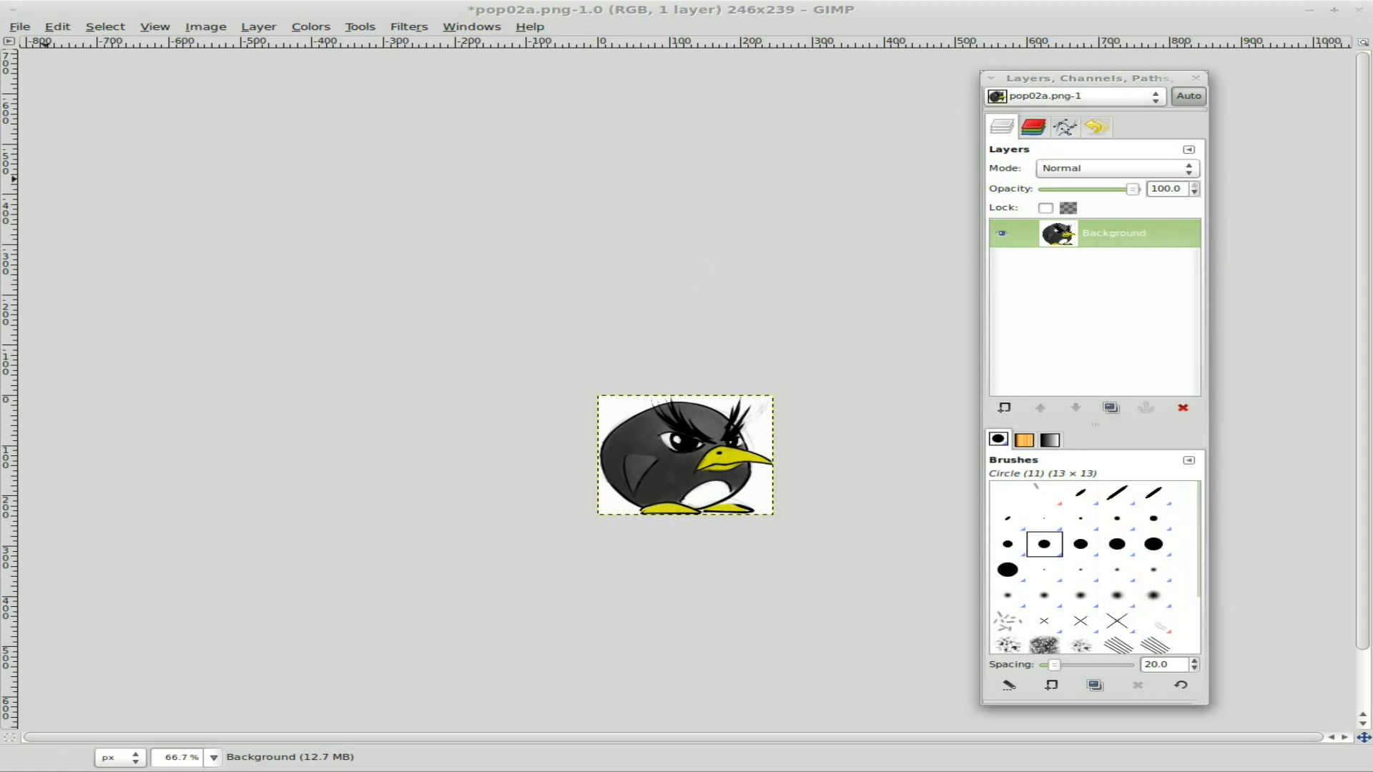
Fuzzy-select the white background with a raised threshold, adding the leftover white near the feet
left_click(614, 411)
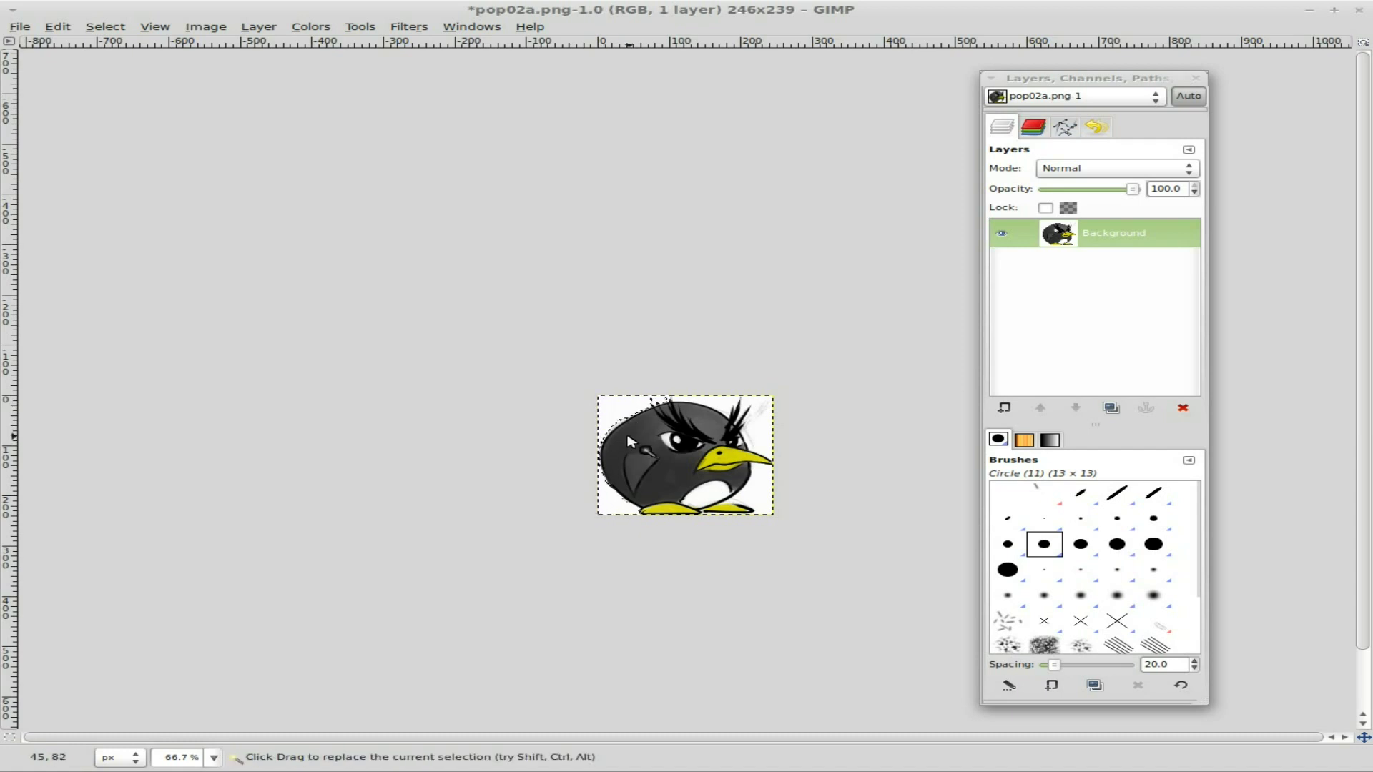
key("ctrl+b")
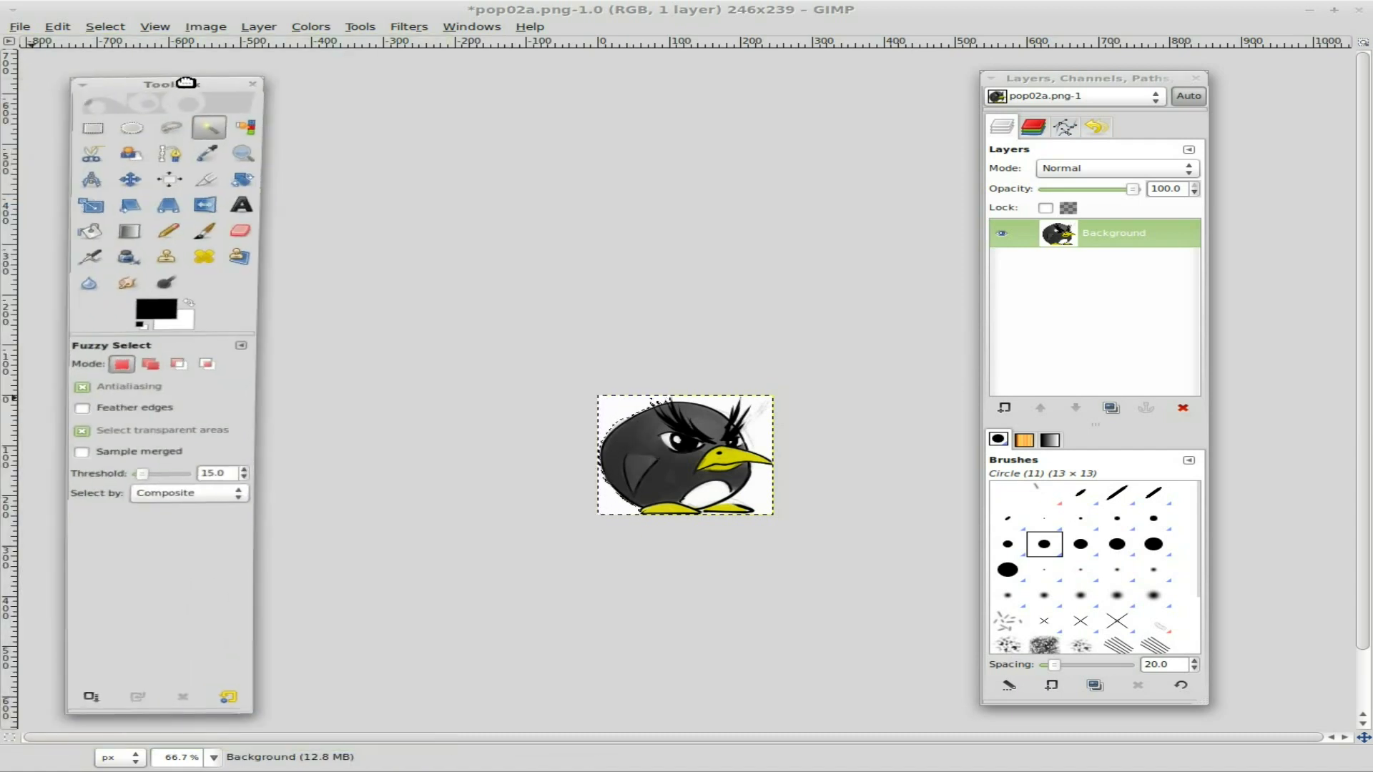
left_click_drag(159, 83, 208, 83)
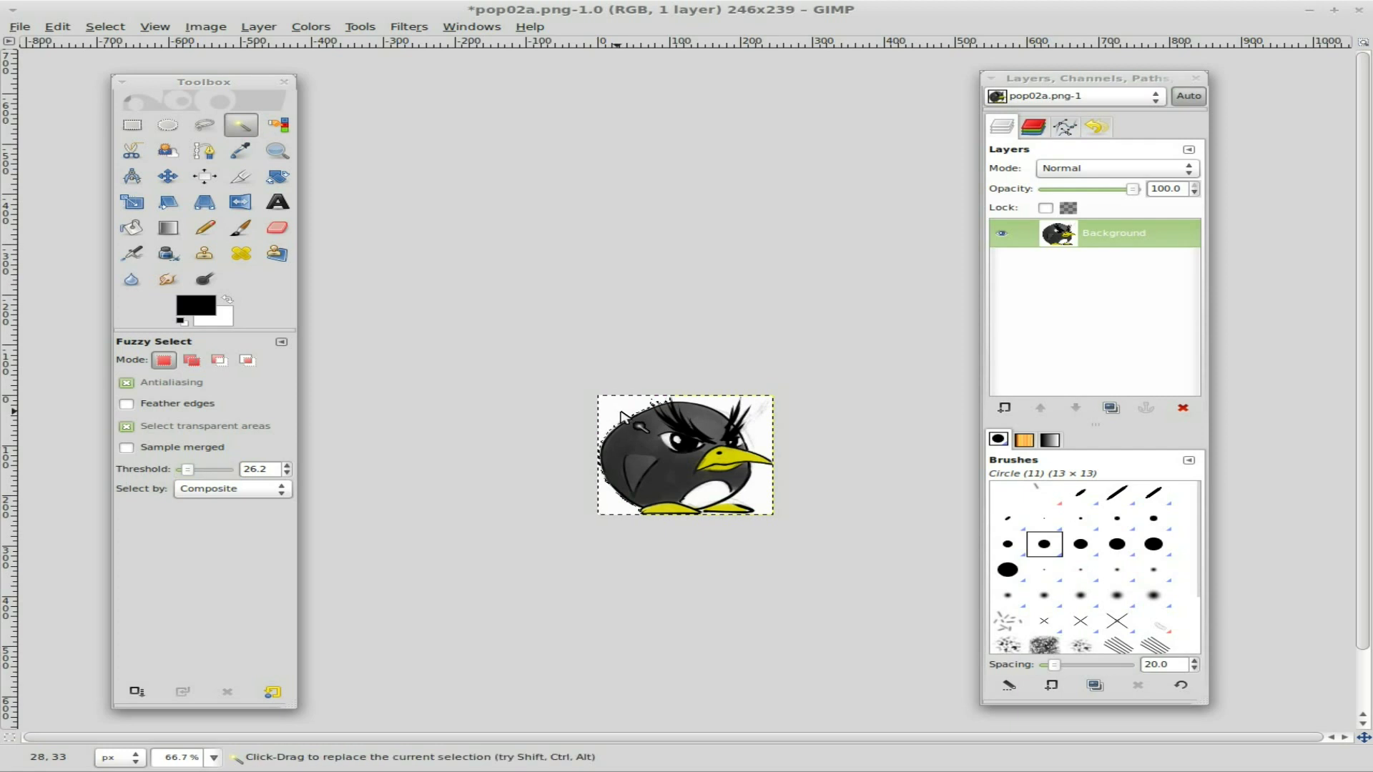
mouse_move(190, 469)
left_mouse_down()
mouse_move(212, 468)
mouse_move(200, 474)
left_mouse_up()
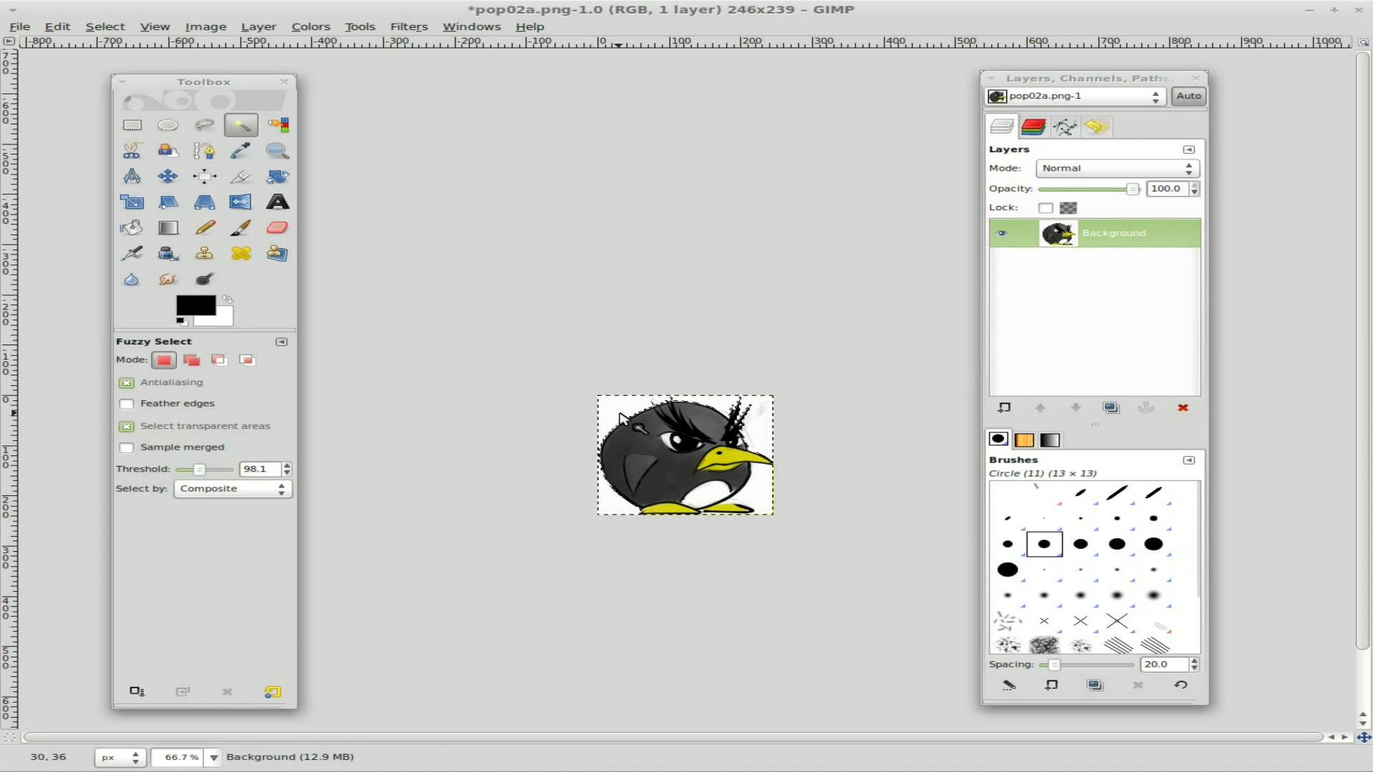
key("shift")
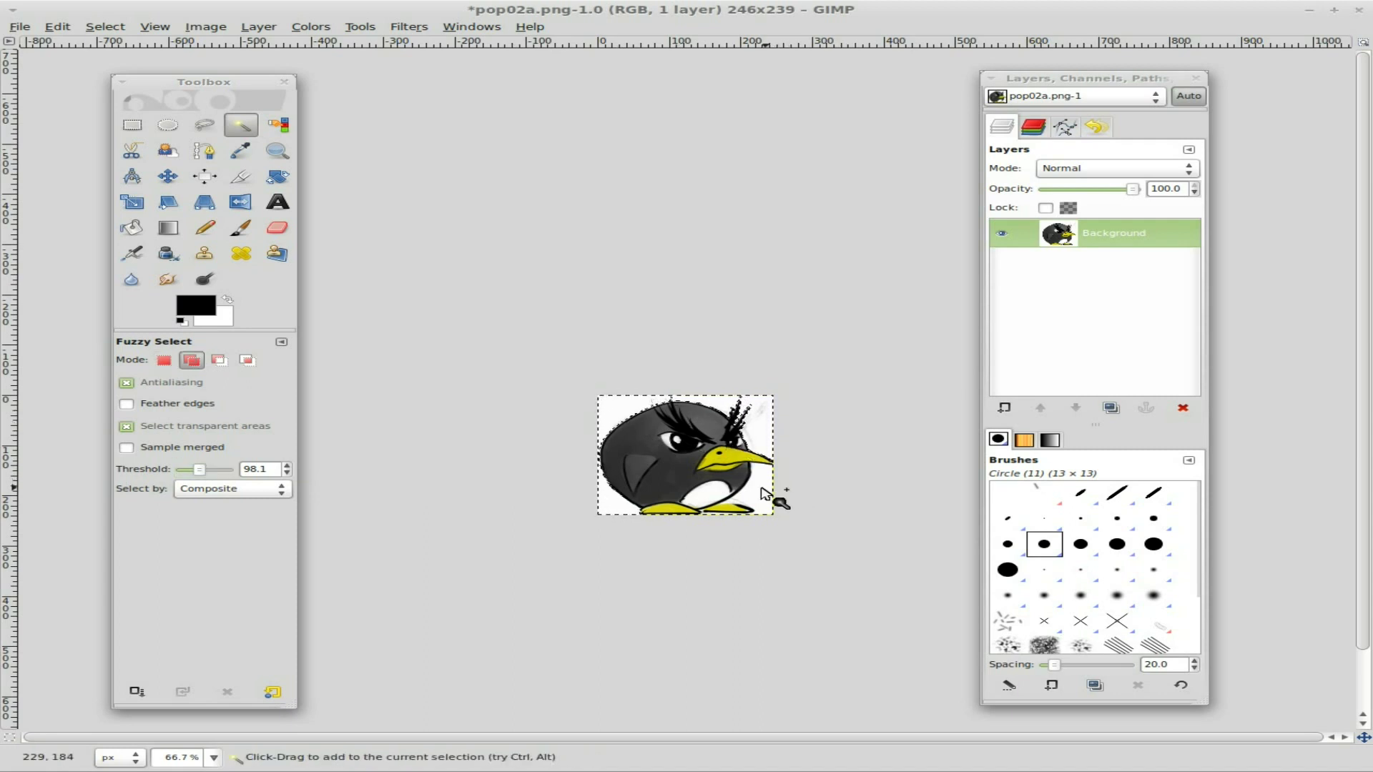
left_click(756, 489, "shift")
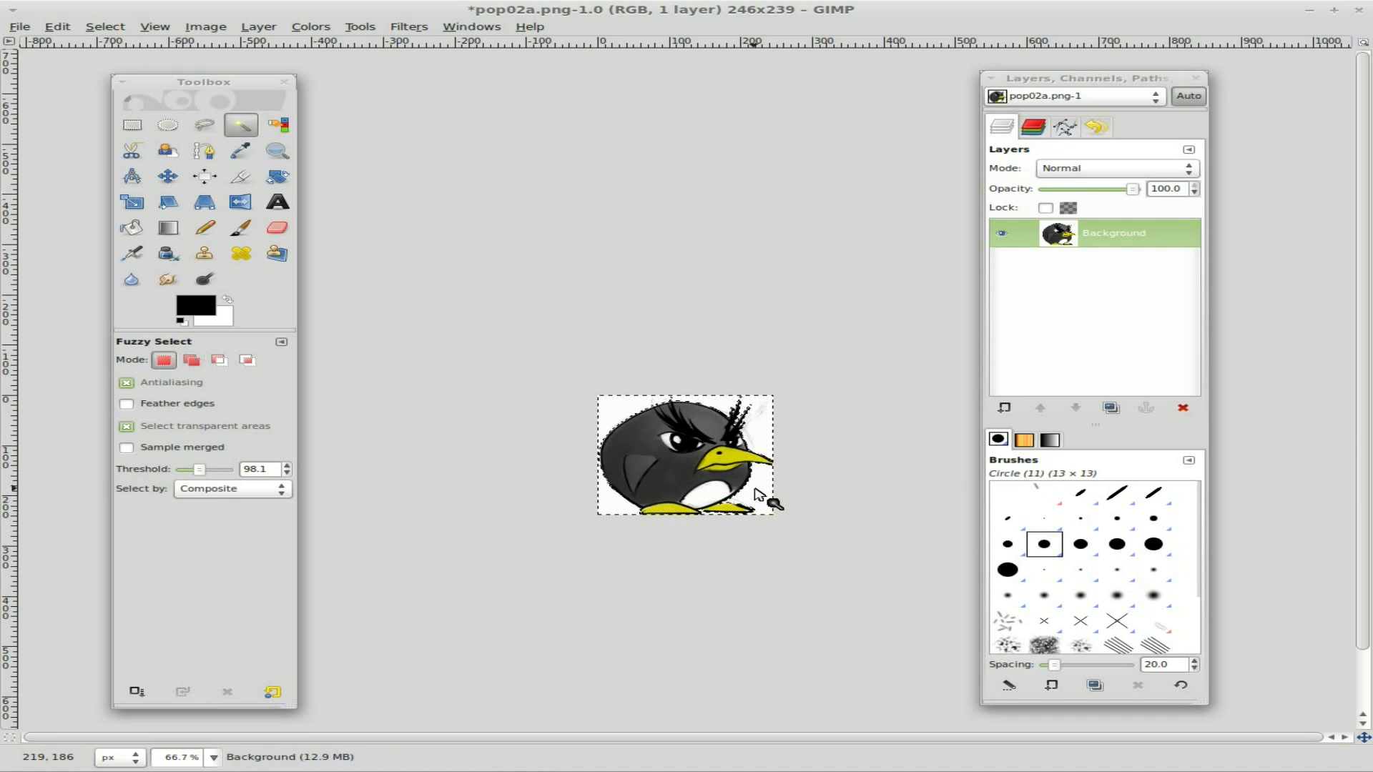
Delete the selected white to transparency and put away the Toolbox and Layers panels
key("Delete")
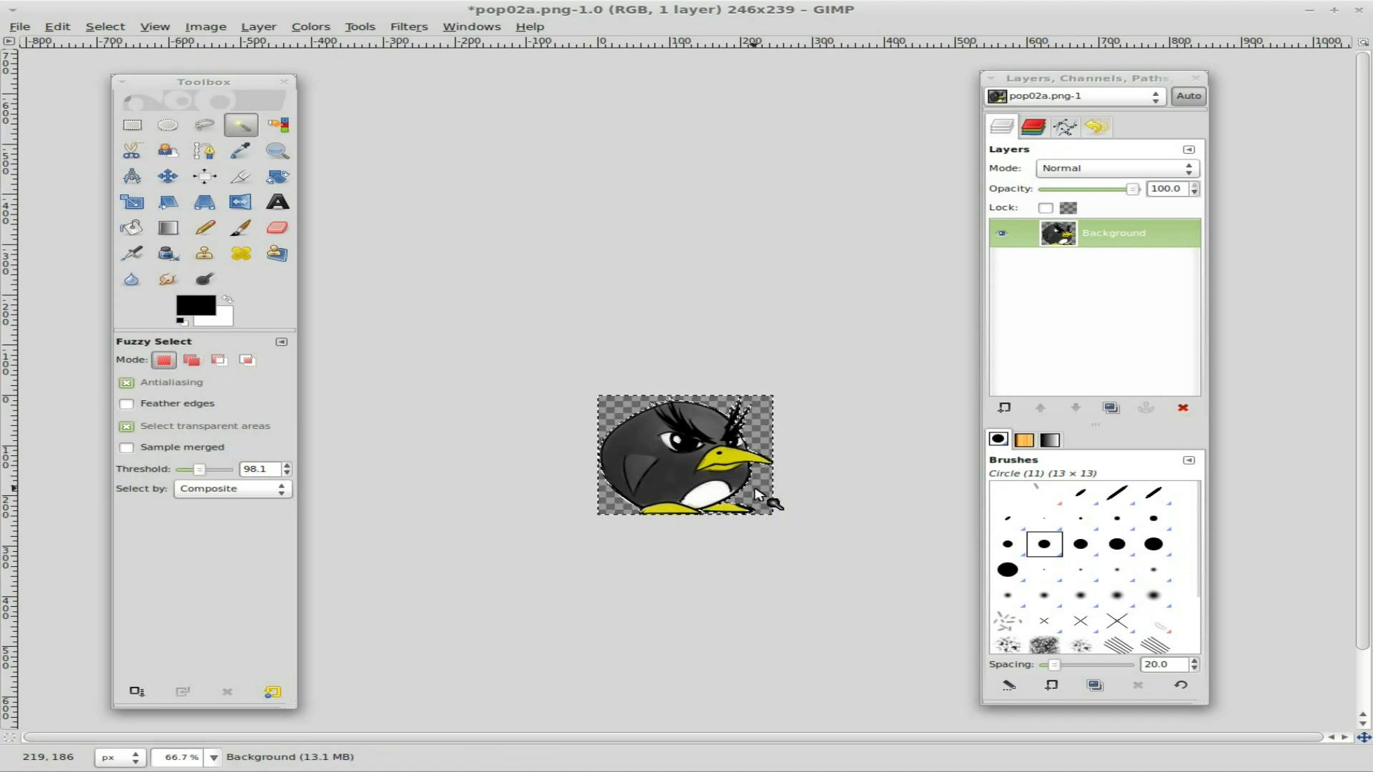
double_click(202, 85)
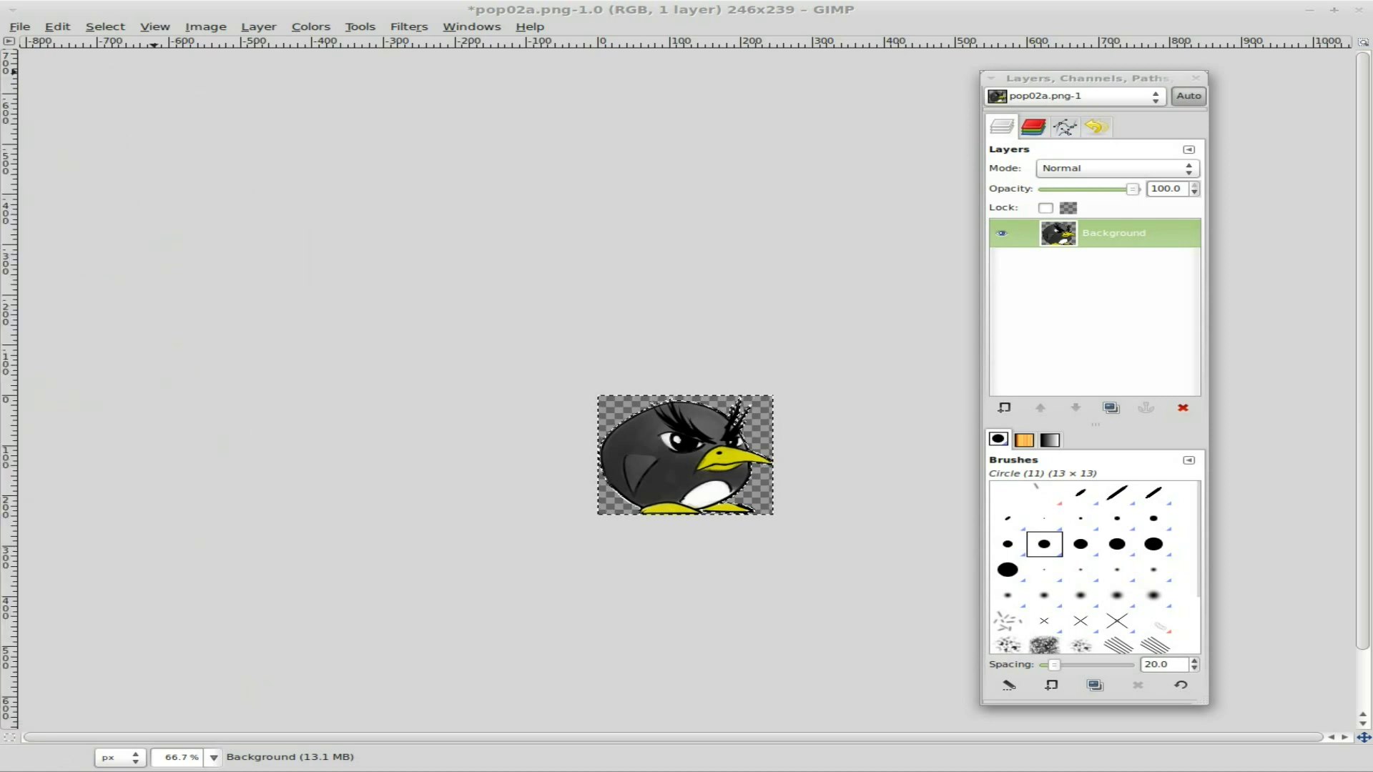
left_click_drag(1097, 80, 1, 77)
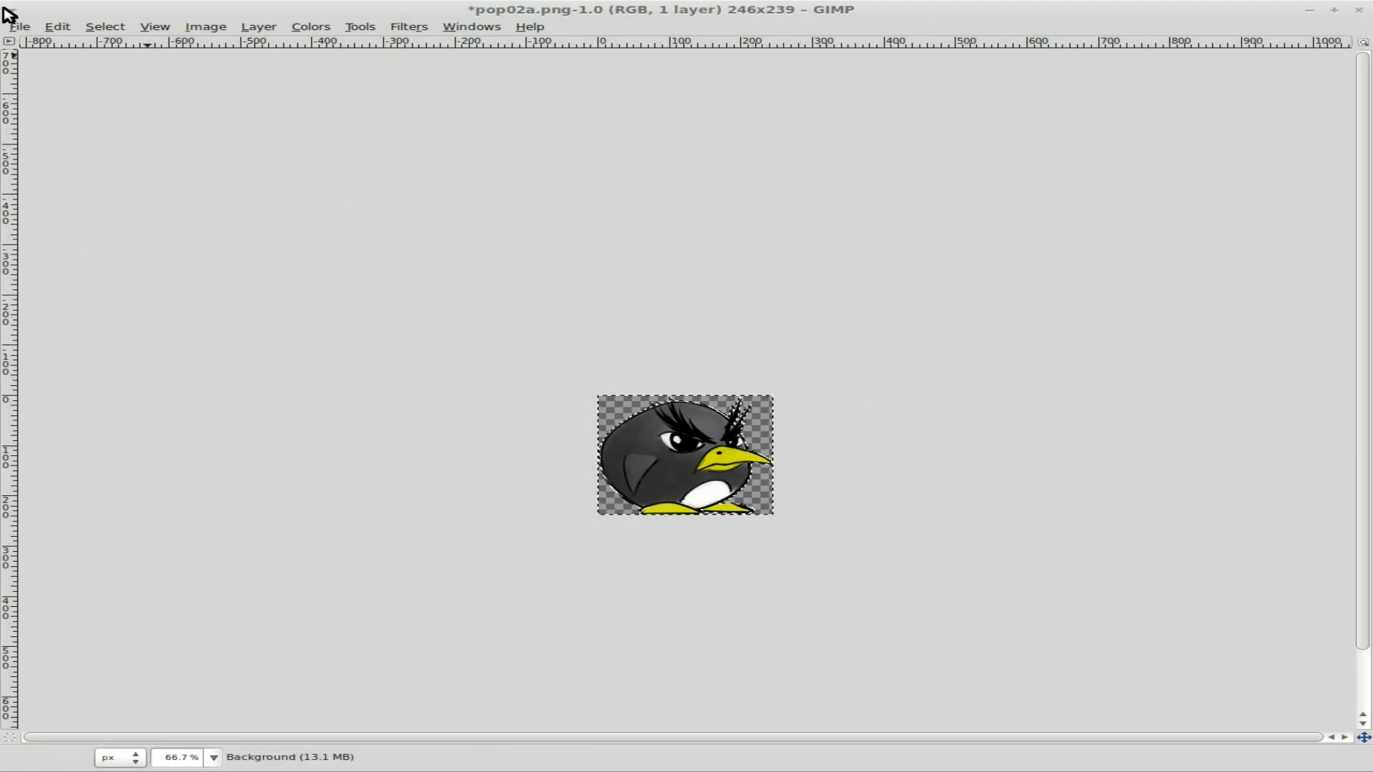
Save the image as BadTux1.png in PissOffPenguins/images, replacing the existing file
left_click(18, 28)
left_click(126, 154)
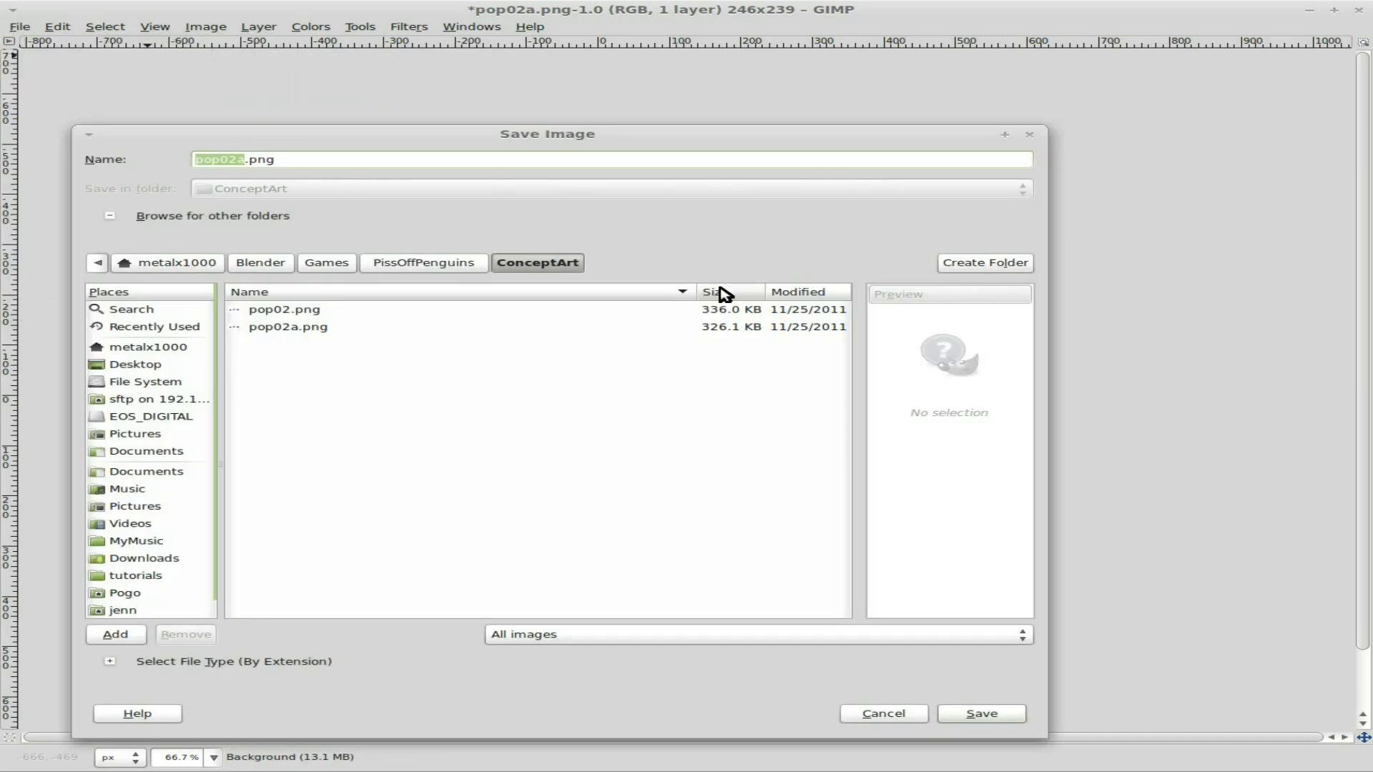
left_click(413, 268)
double_click(289, 326)
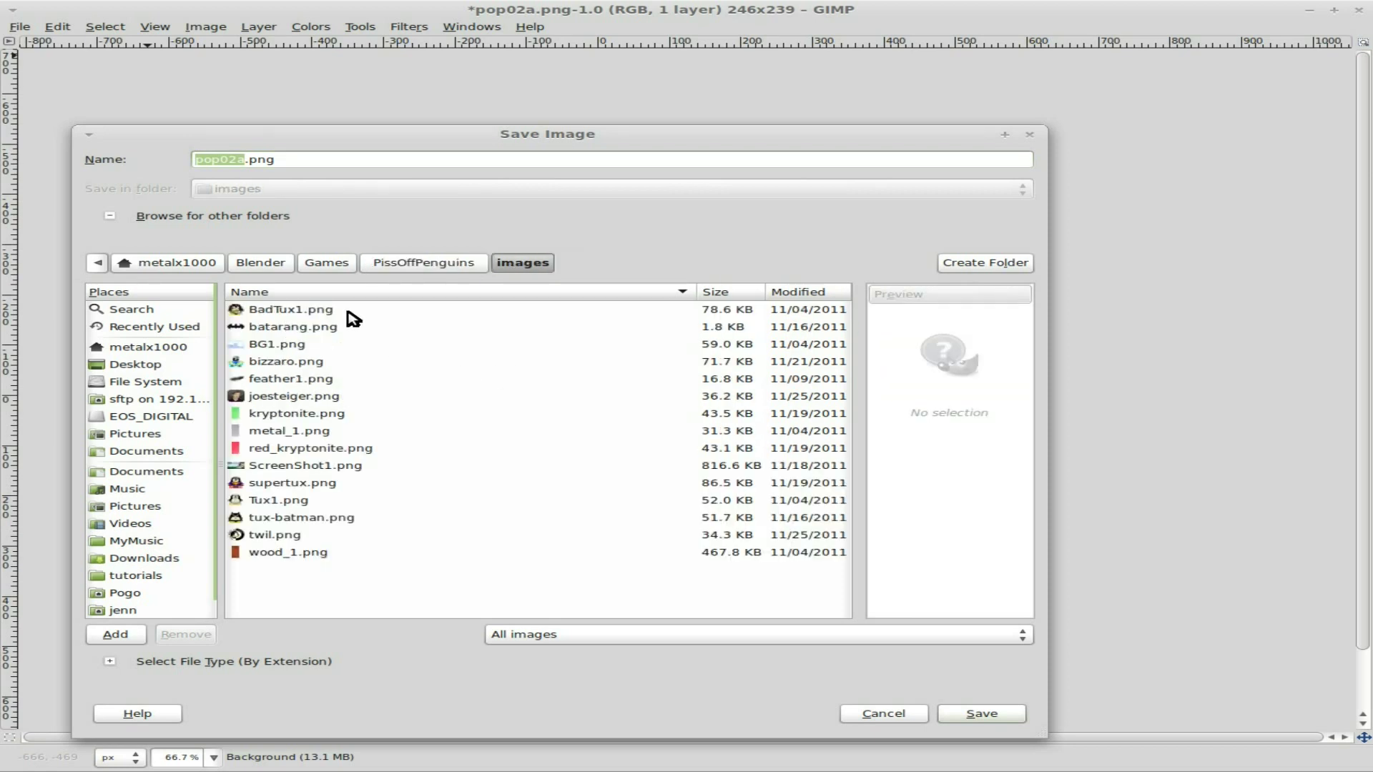
left_click(285, 315)
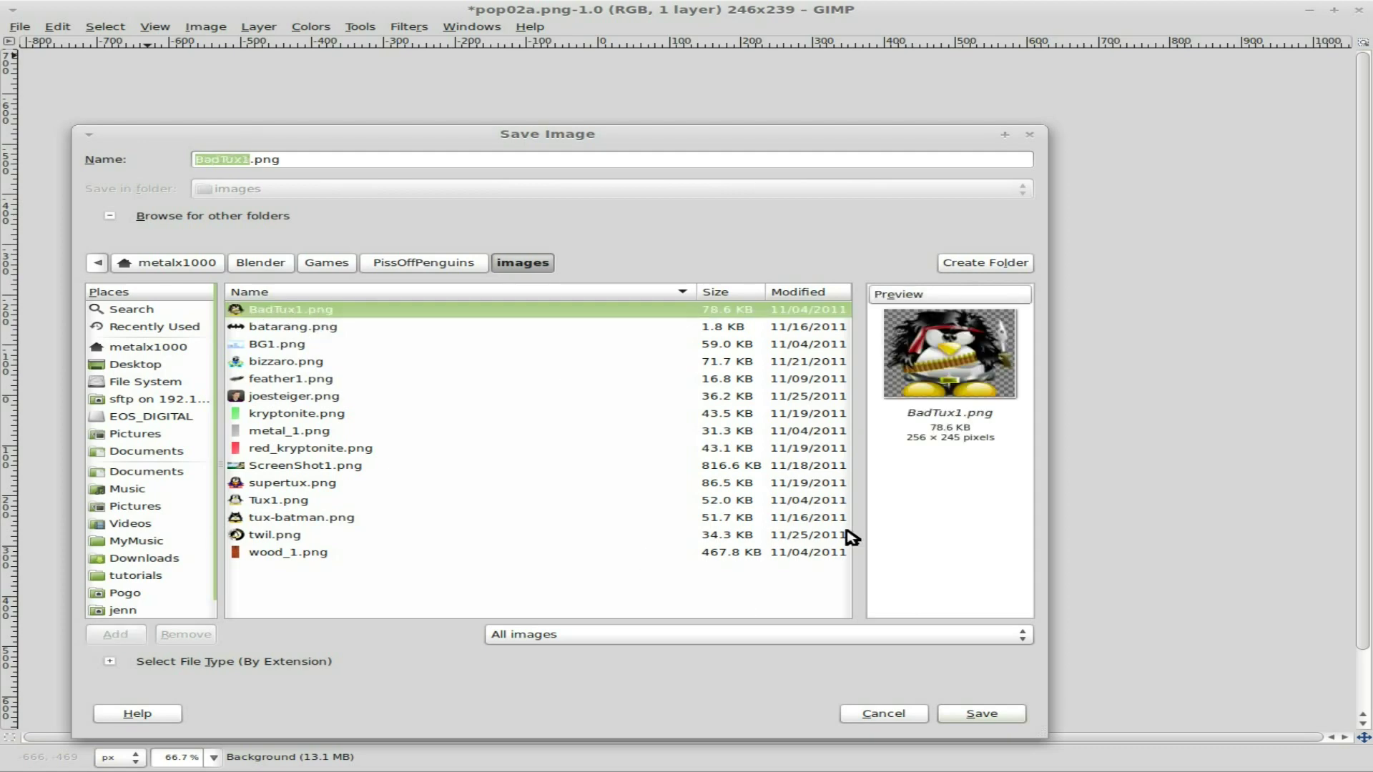
left_click(1016, 713)
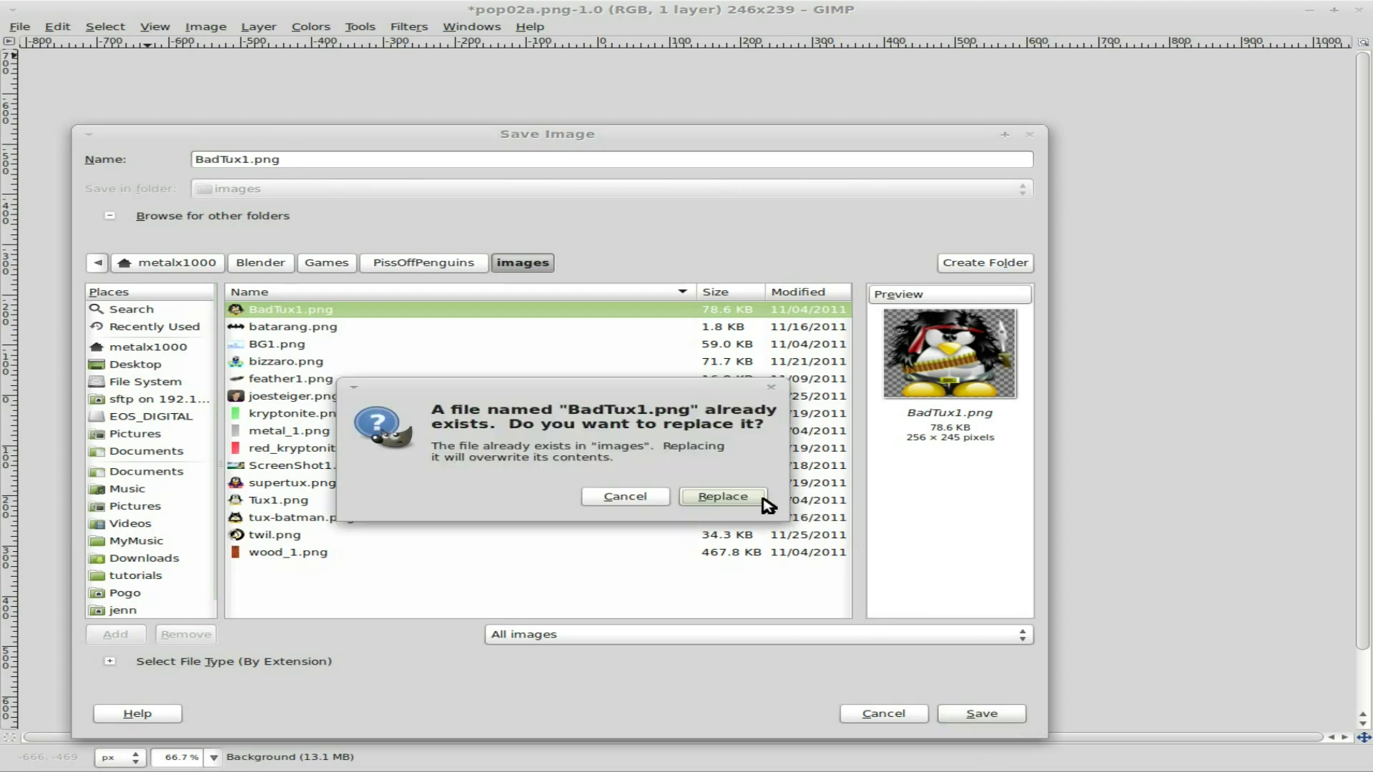
left_click(726, 494)
left_click(711, 505)
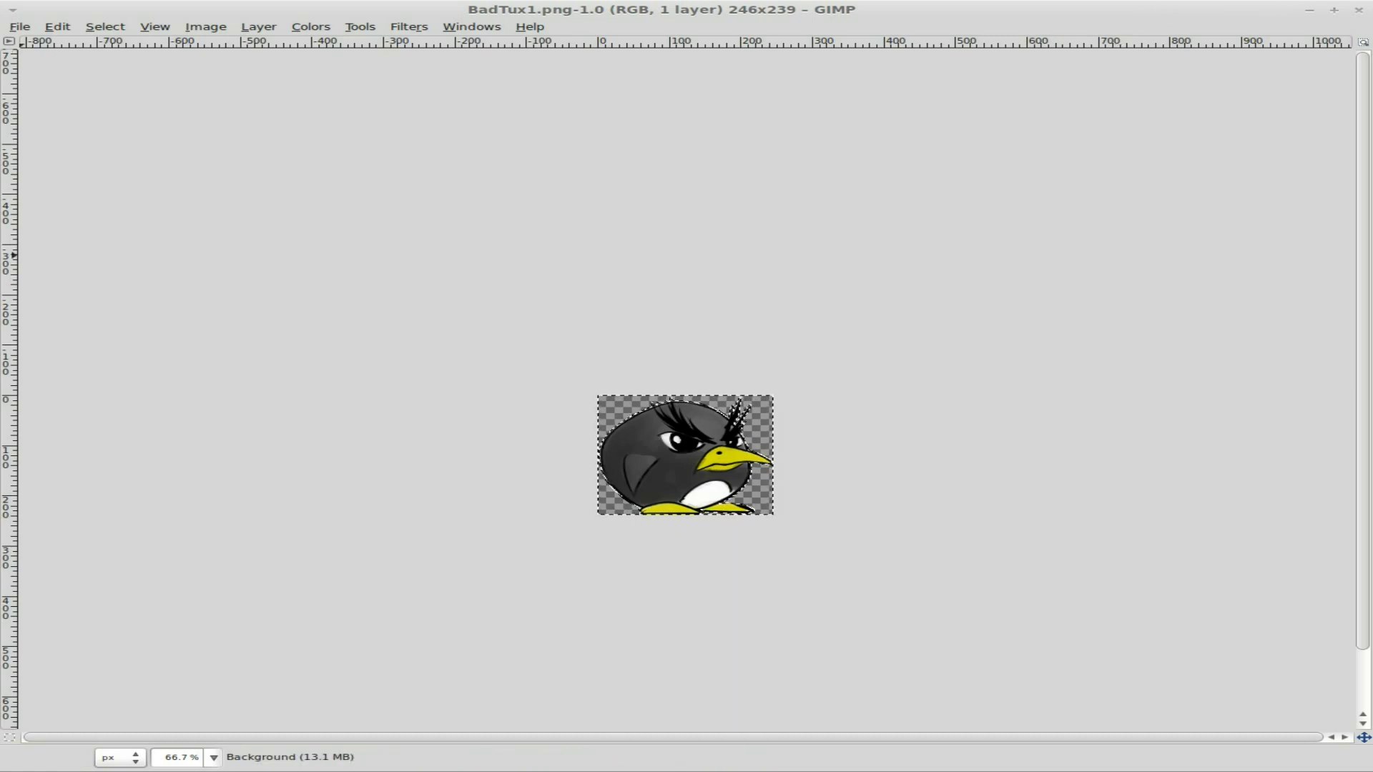
key("alt+Tab")
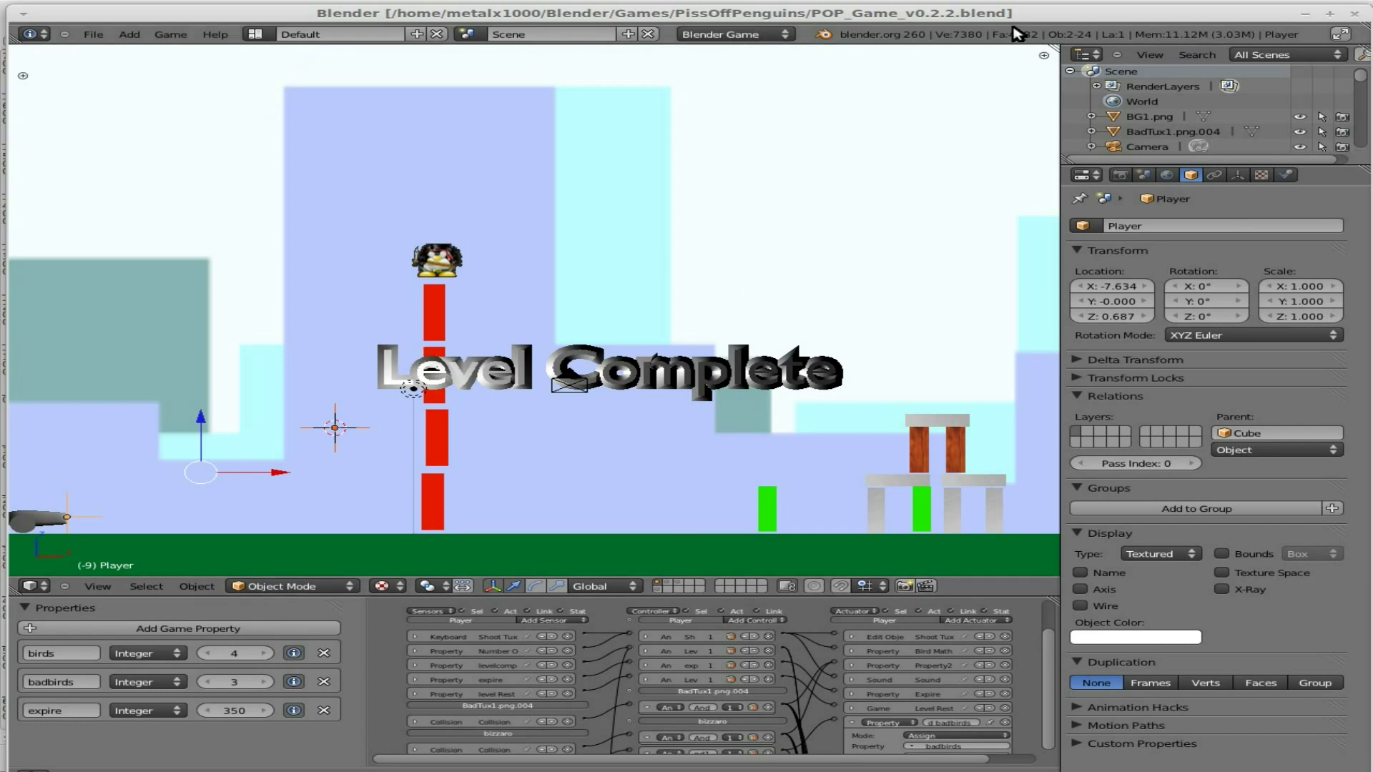
Reload the penguin sprite's BadTux1 texture from the file on disk and pack it into the blend file
left_click(1351, 31)
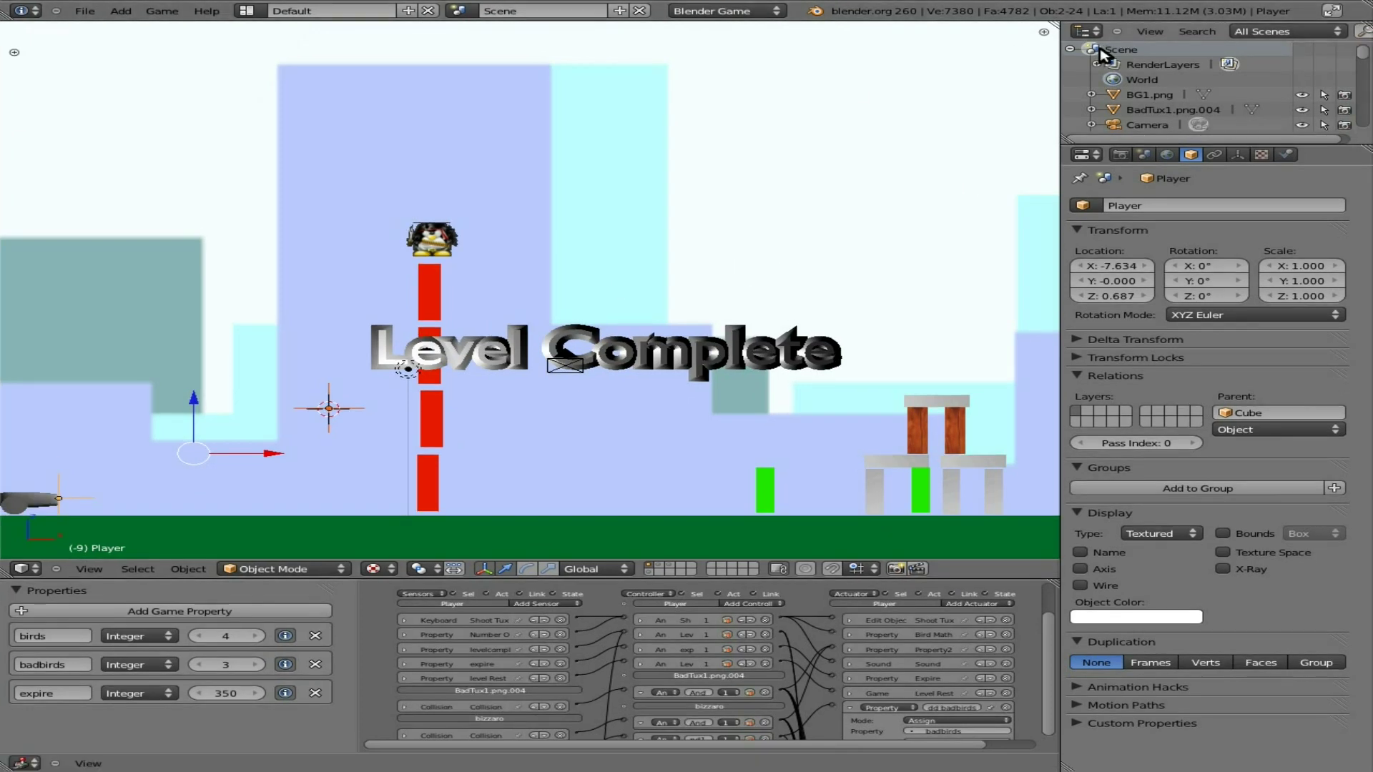
right_click(415, 245)
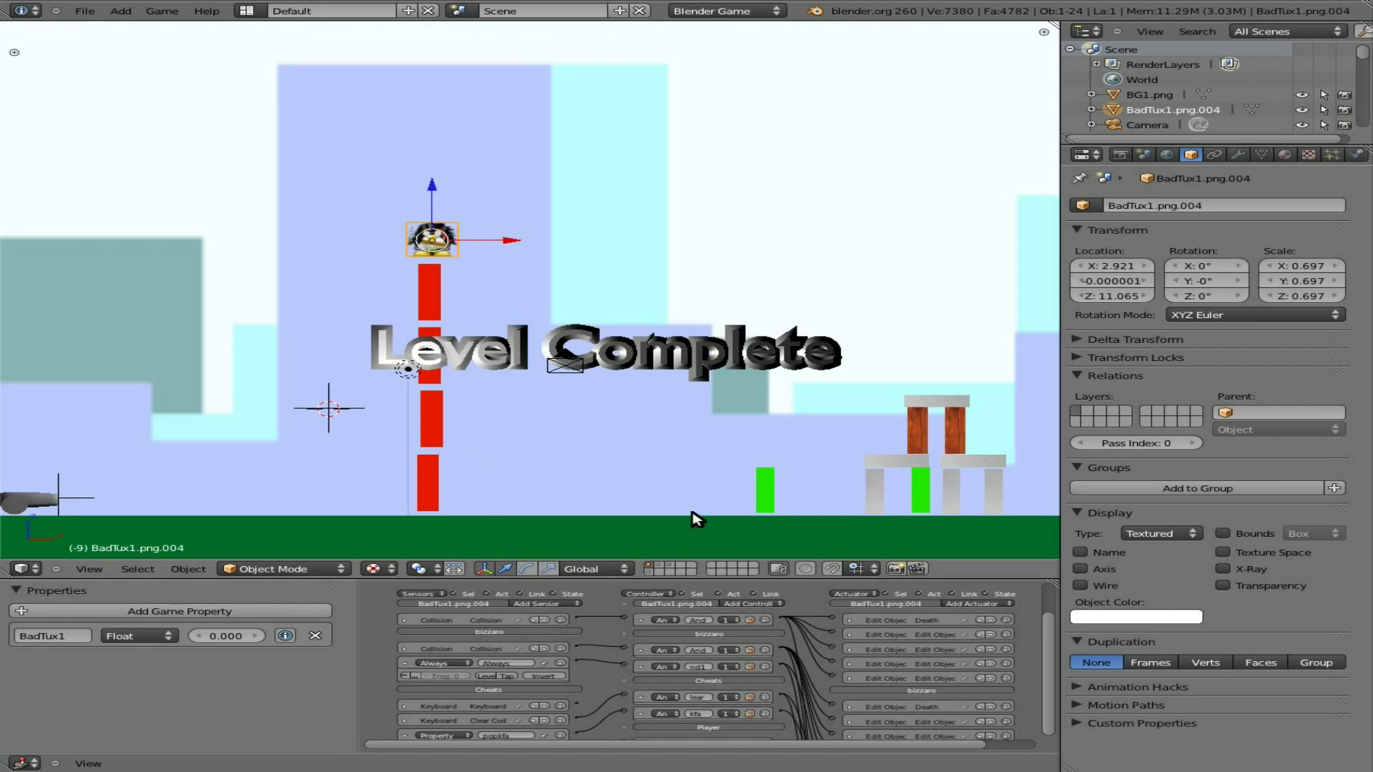
left_click(1308, 155)
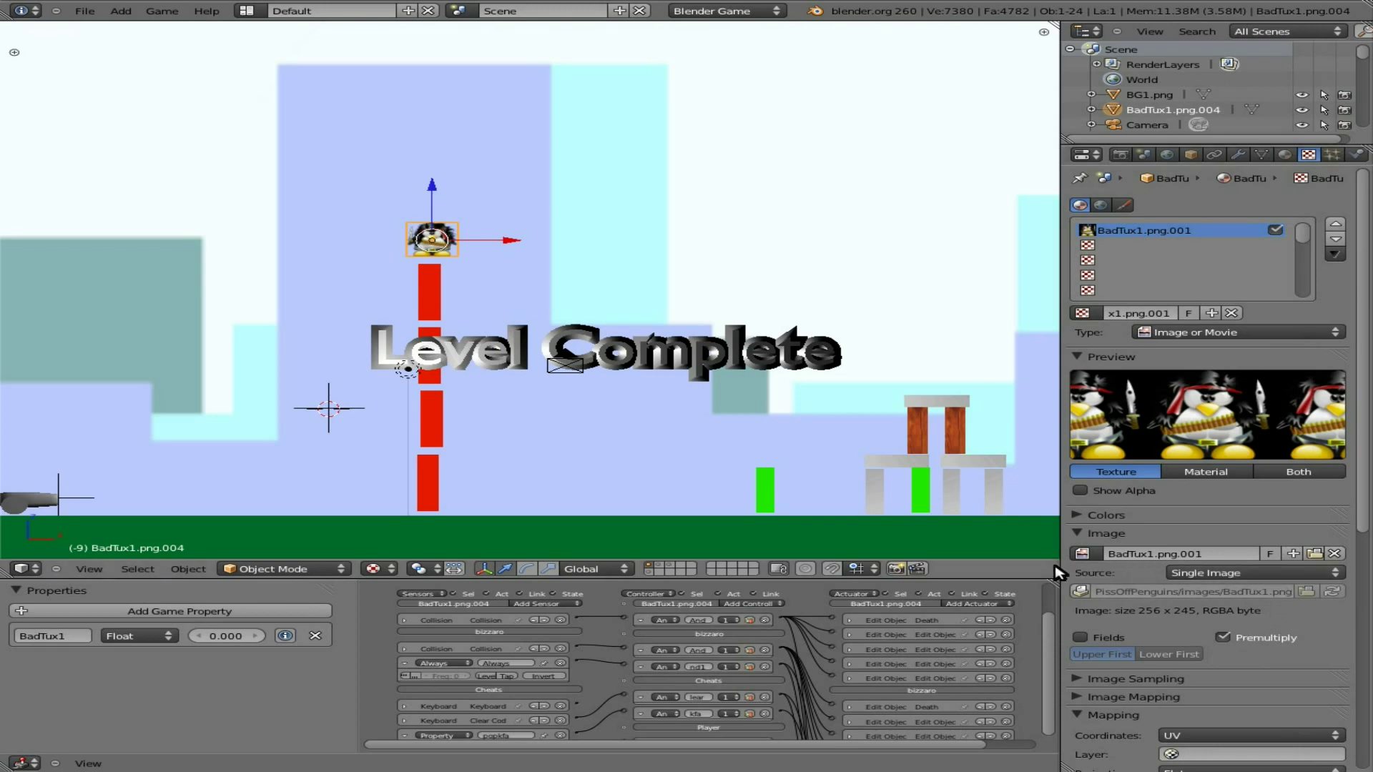
left_click(1080, 593)
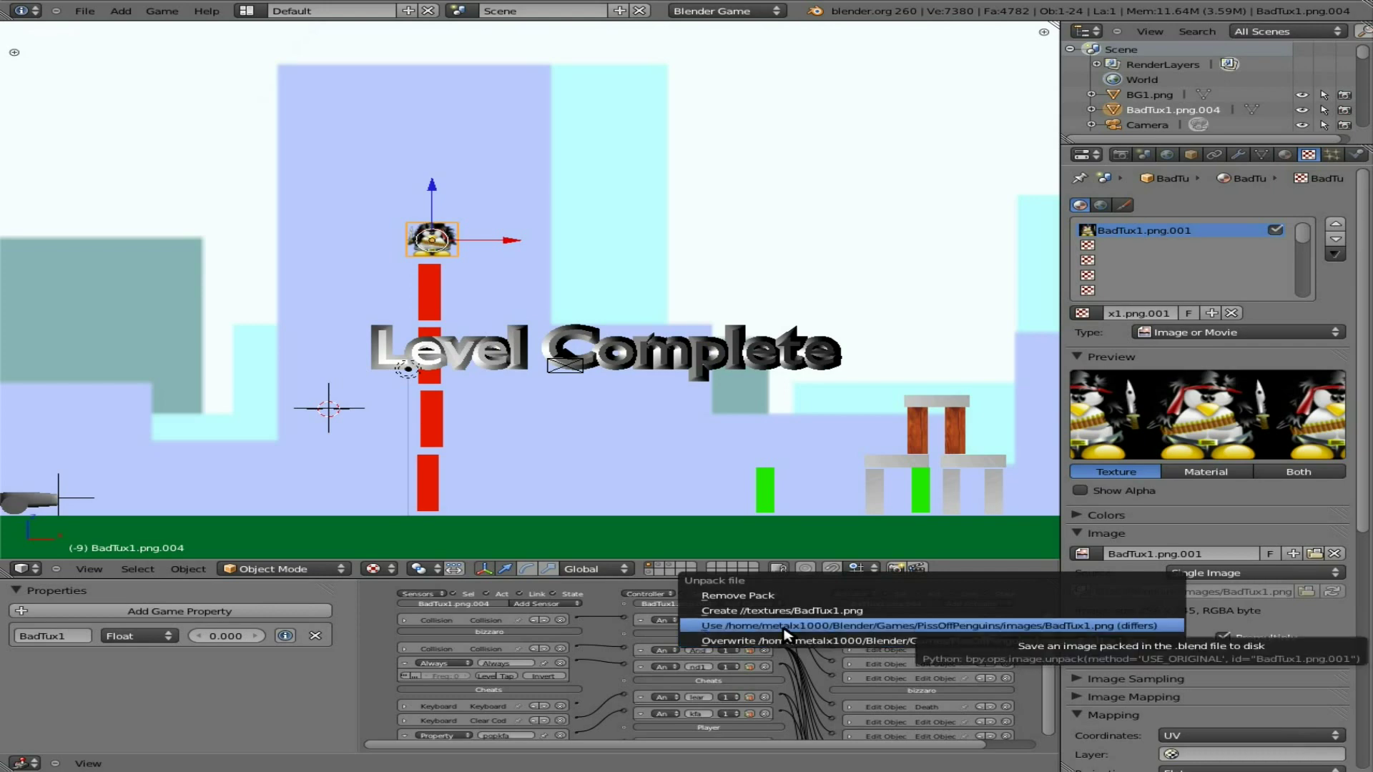
left_click(794, 598)
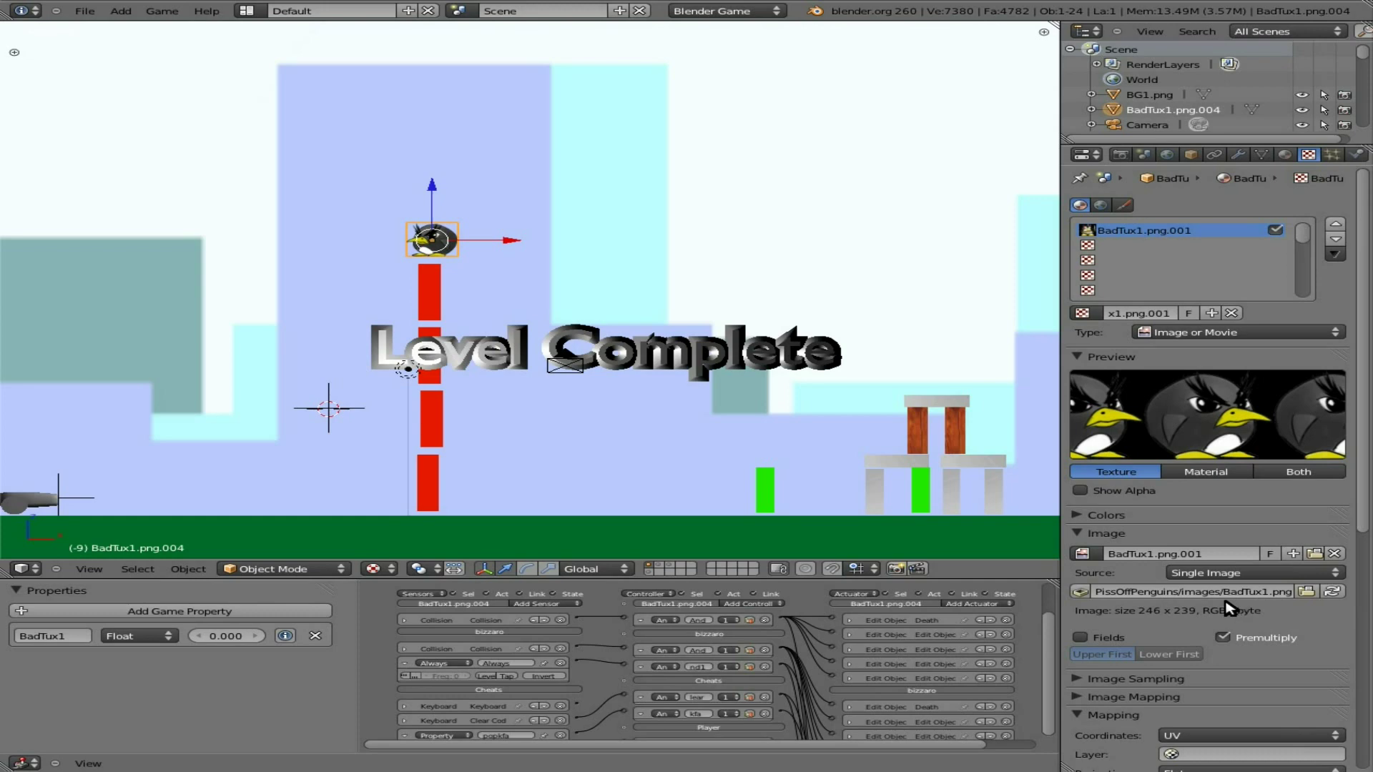
left_click(1080, 591)
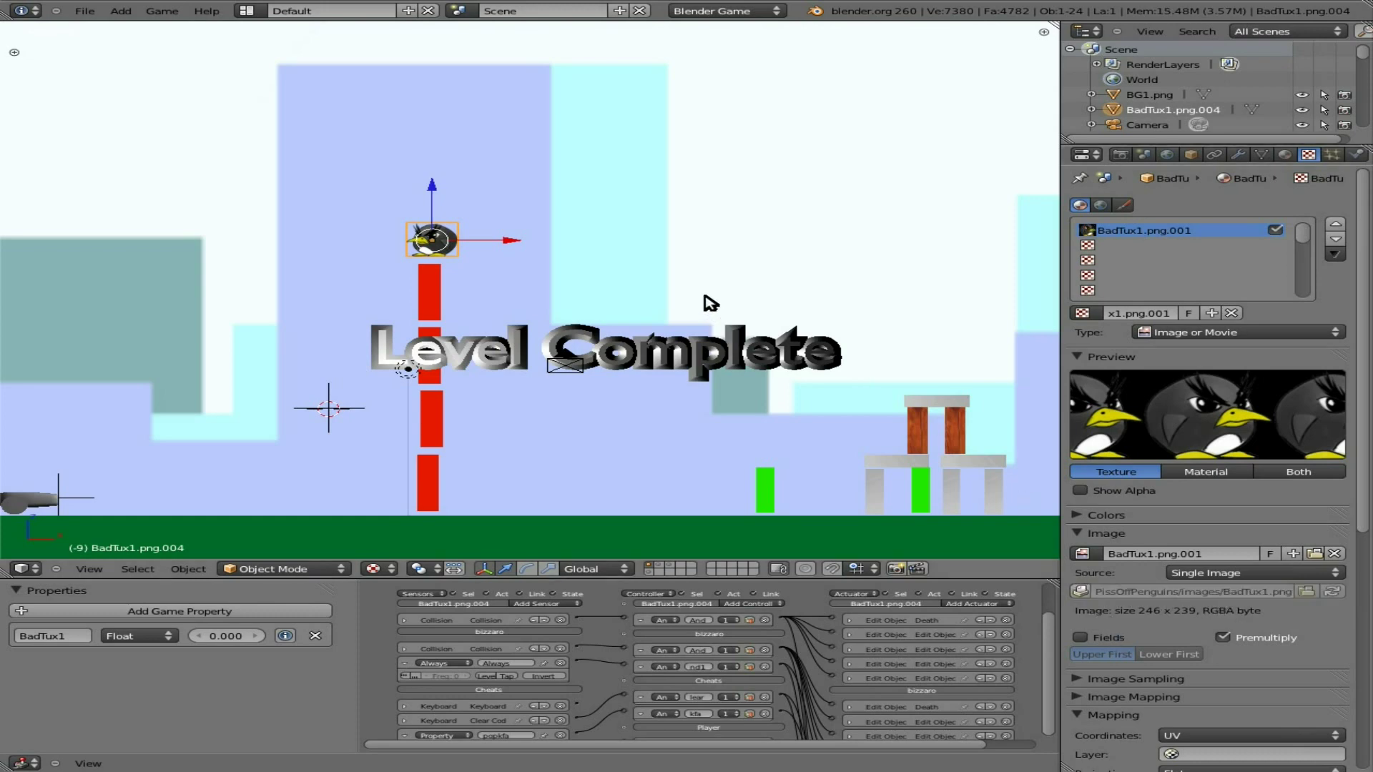
Test-play the level, aiming the cannon and firing four penguins at the red tower
key("p")
key("Up")
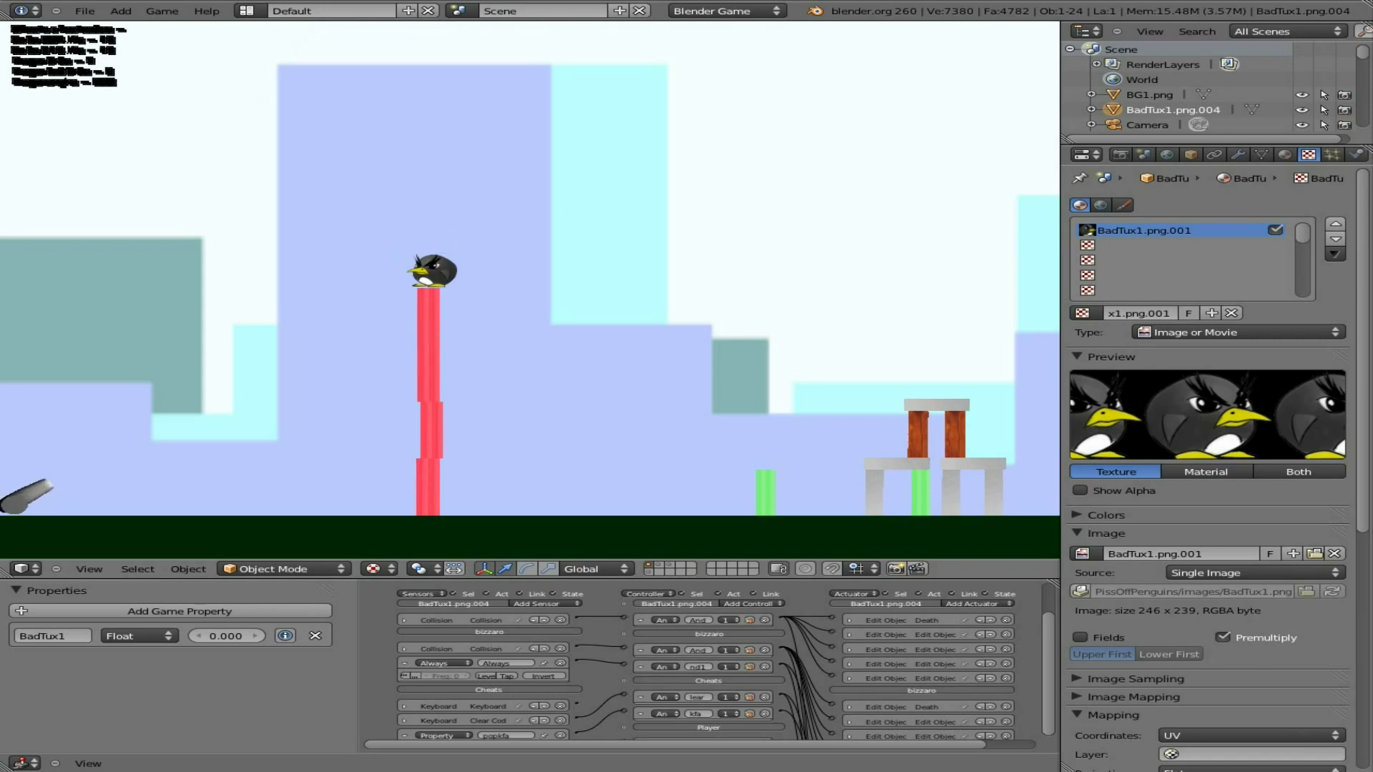
key("space")
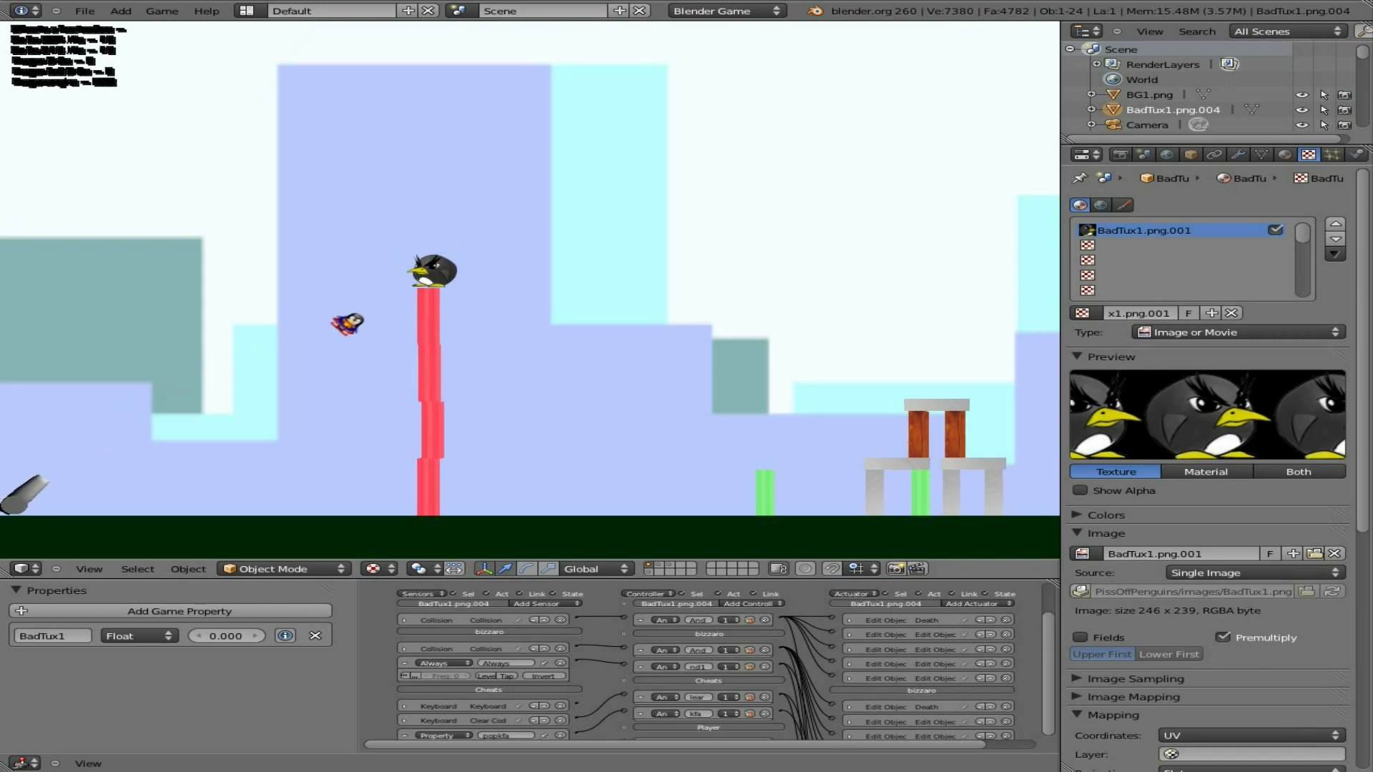
key("Down")
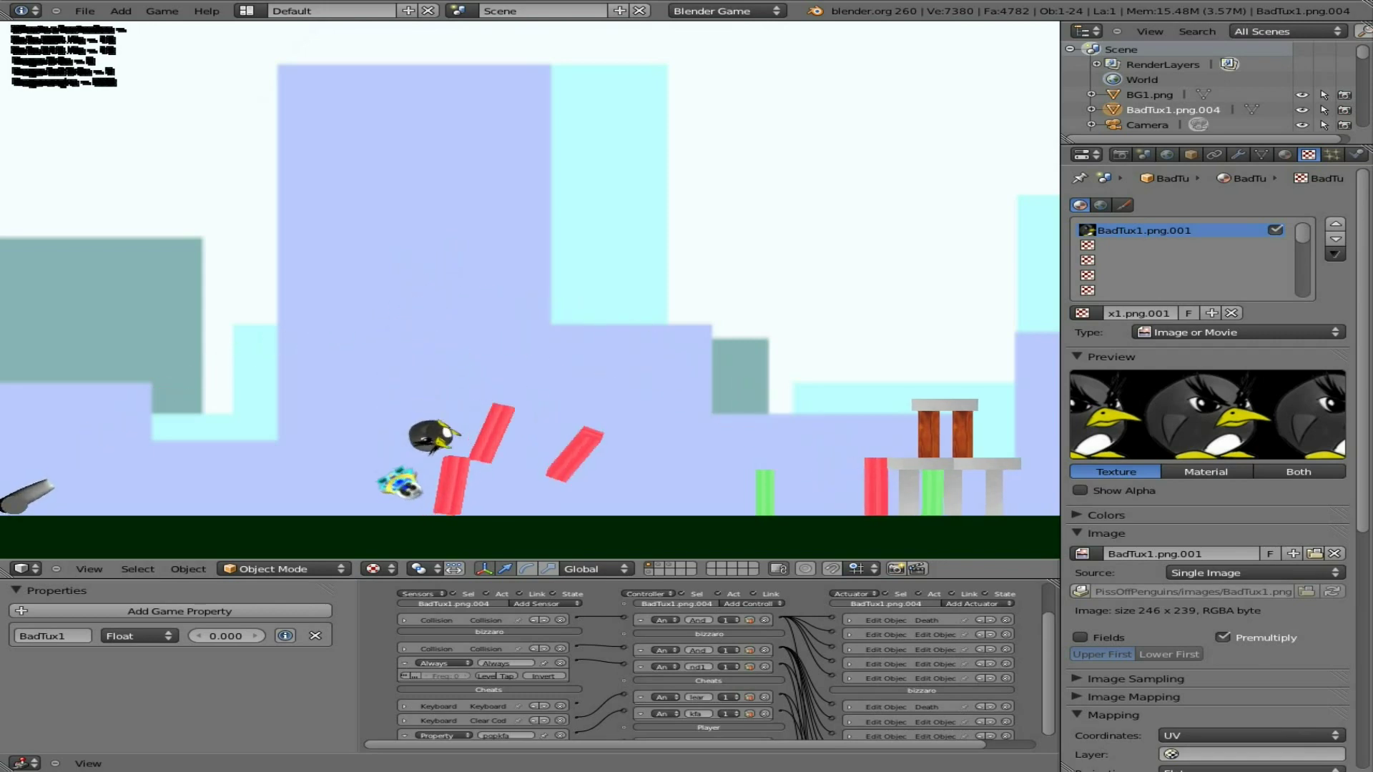
key("space")
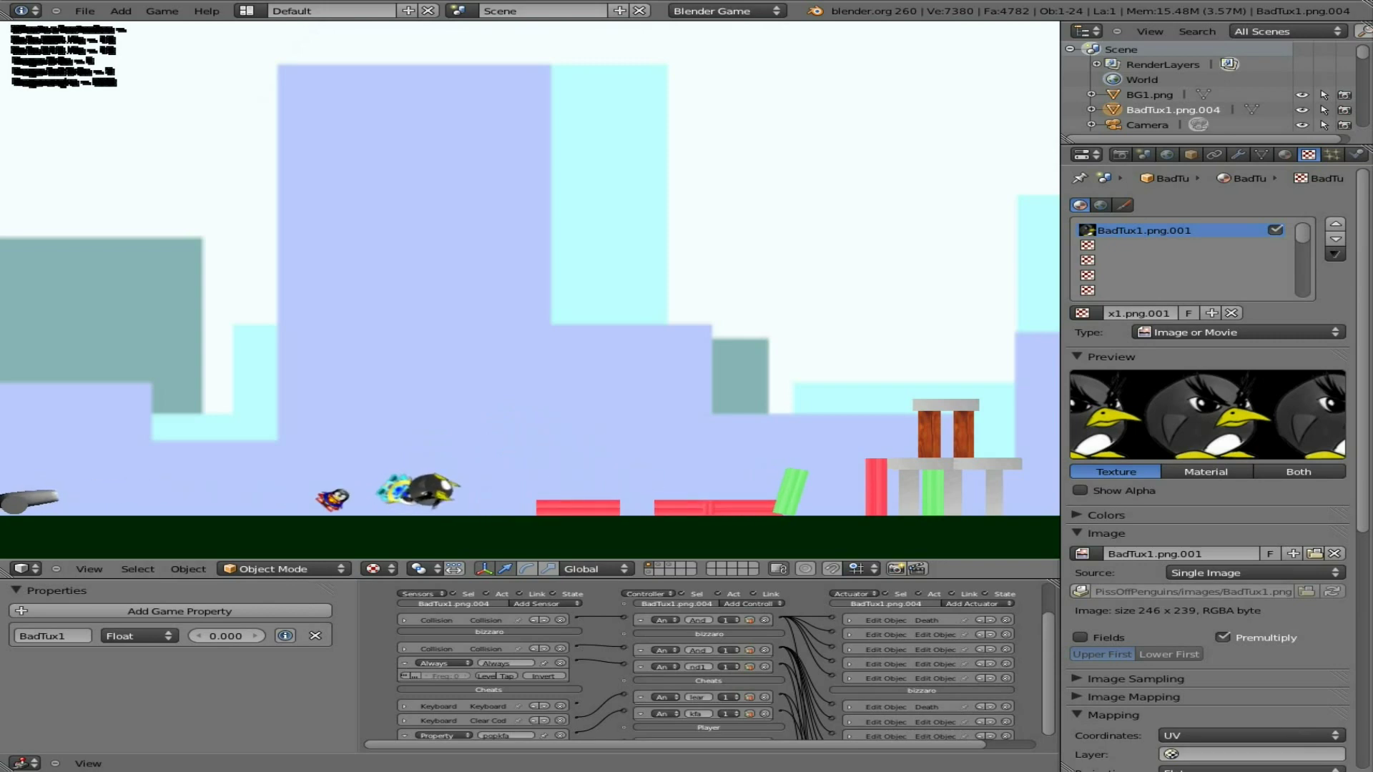
key("space")
key("Up")
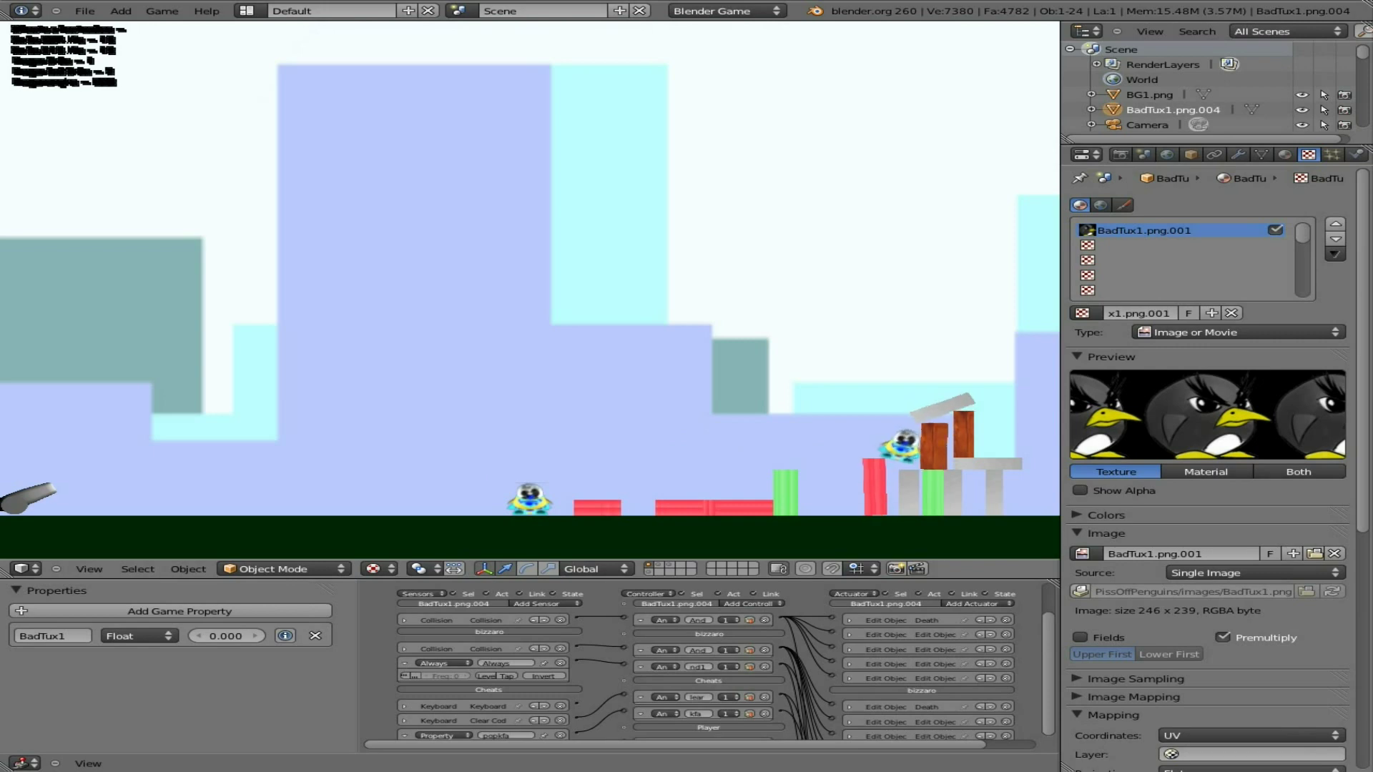
key("Down")
key("space")
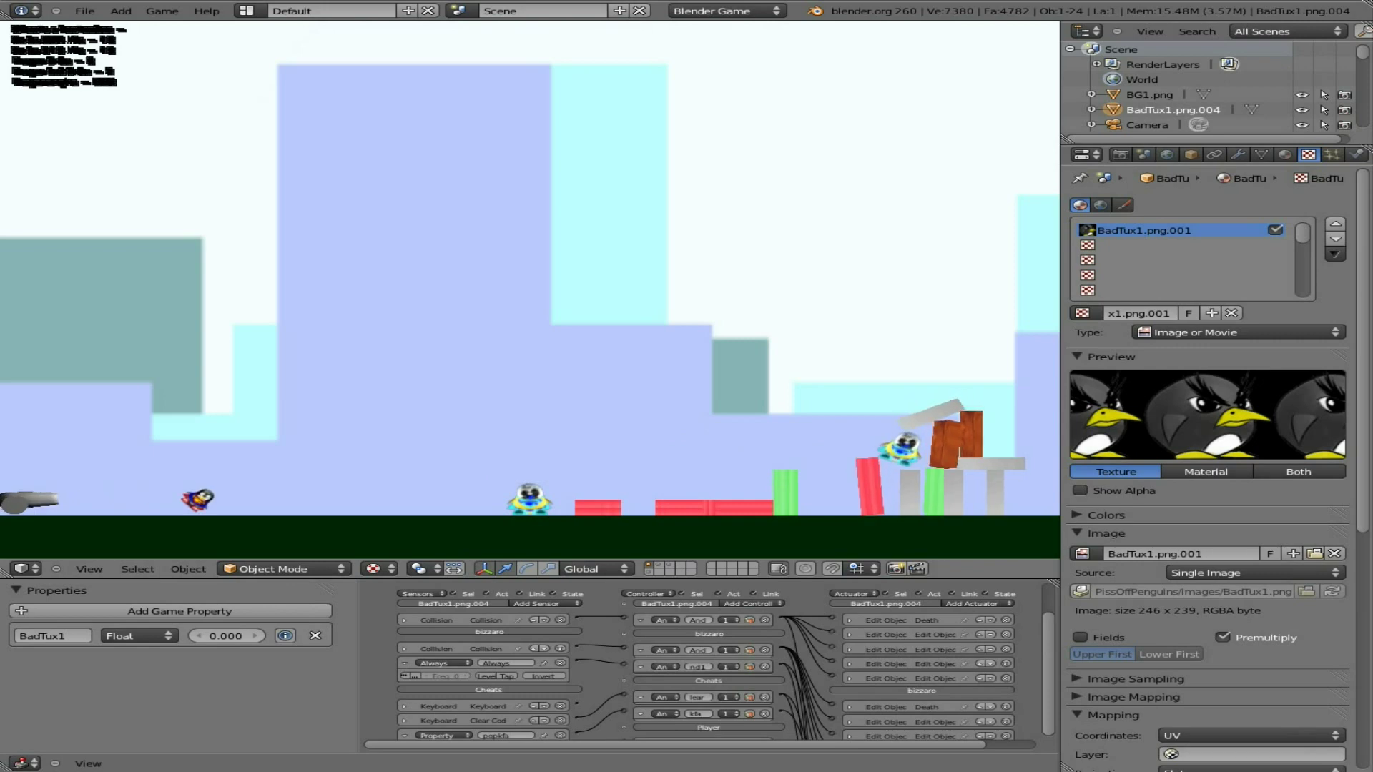
key("Up")
key("Escape")
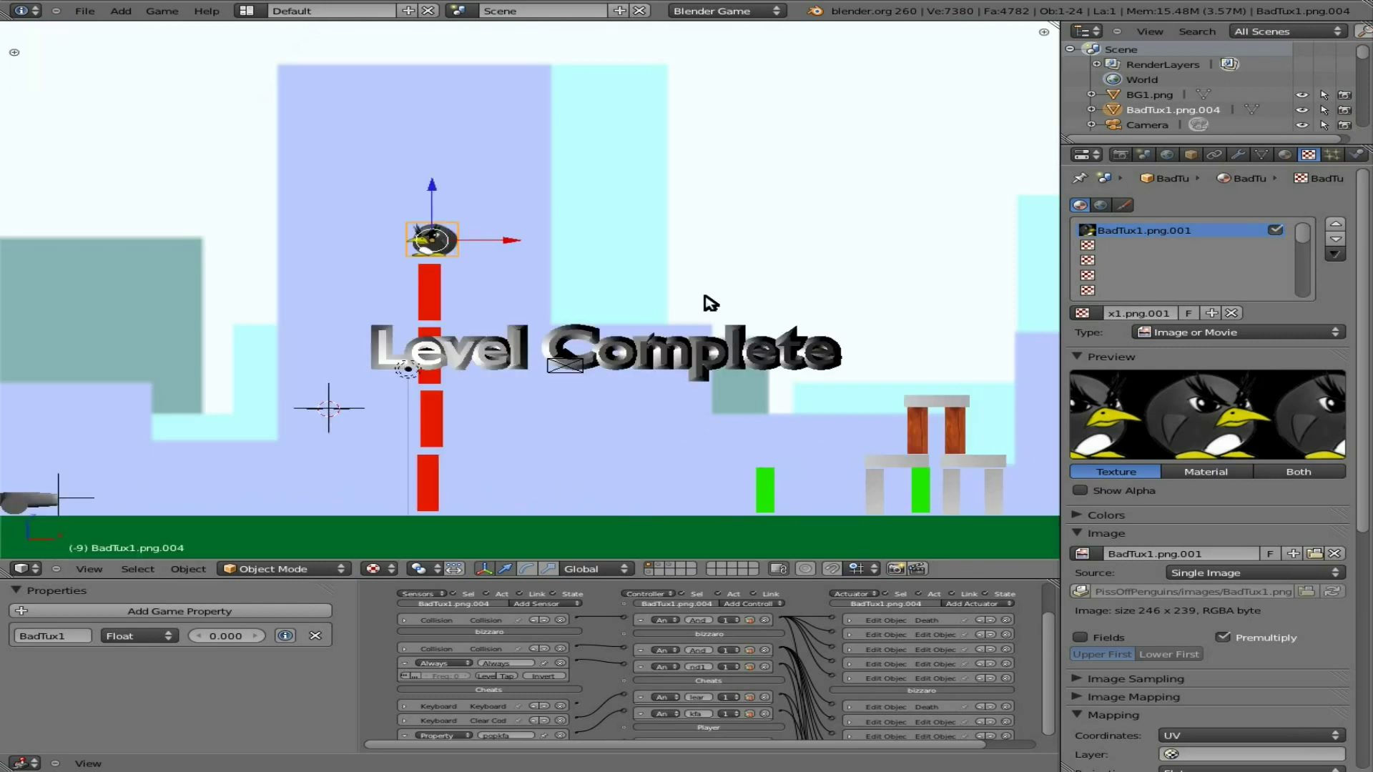
Replay the level once more, firing another penguin with the cannon aimed higher
key("p")
key("Up")
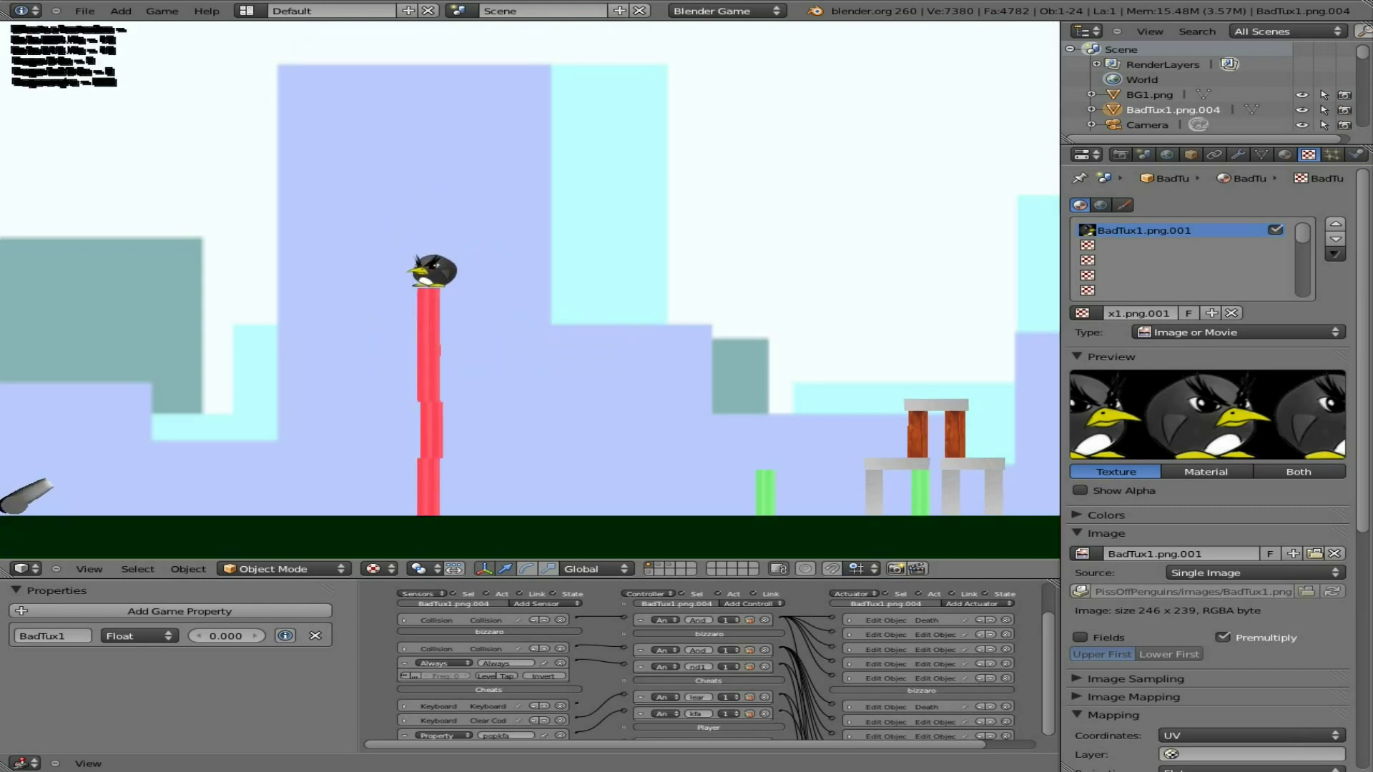
key("space")
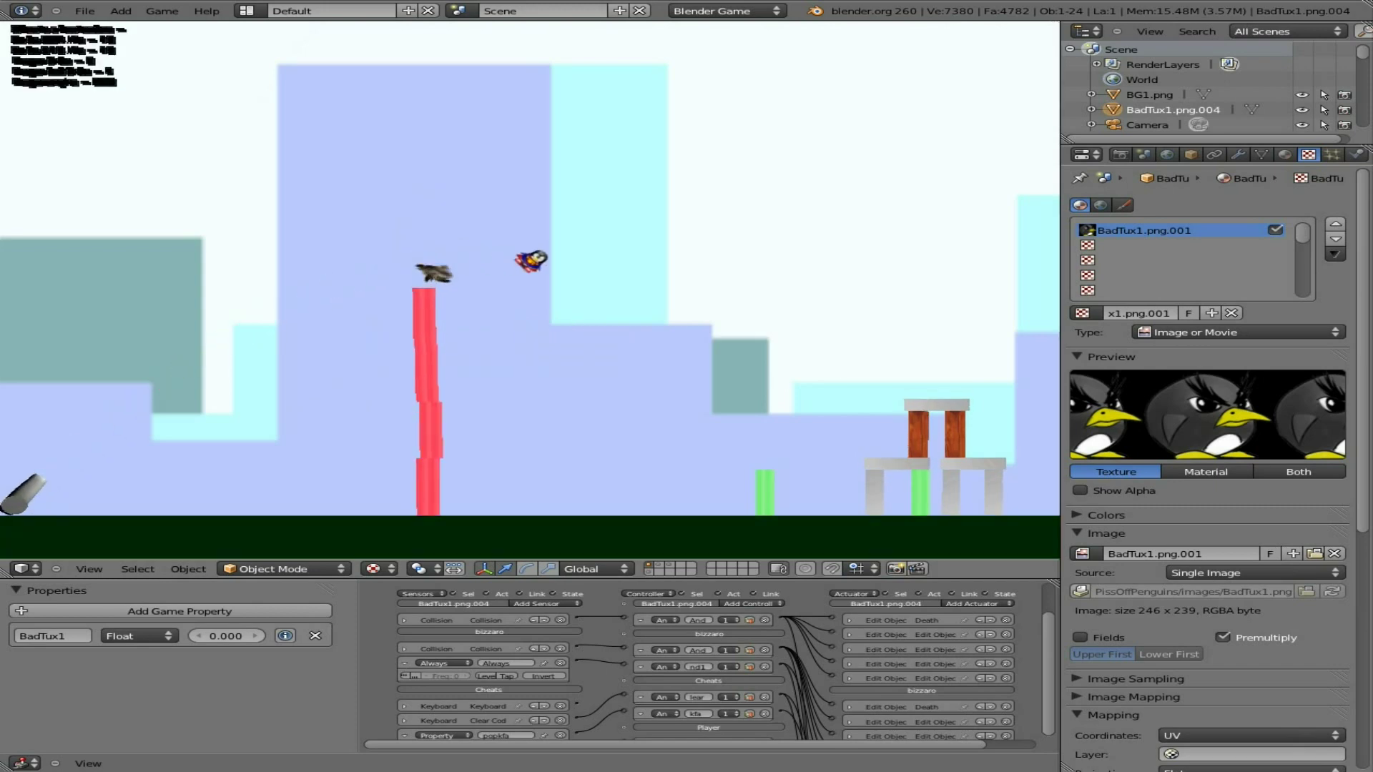
key("Up")
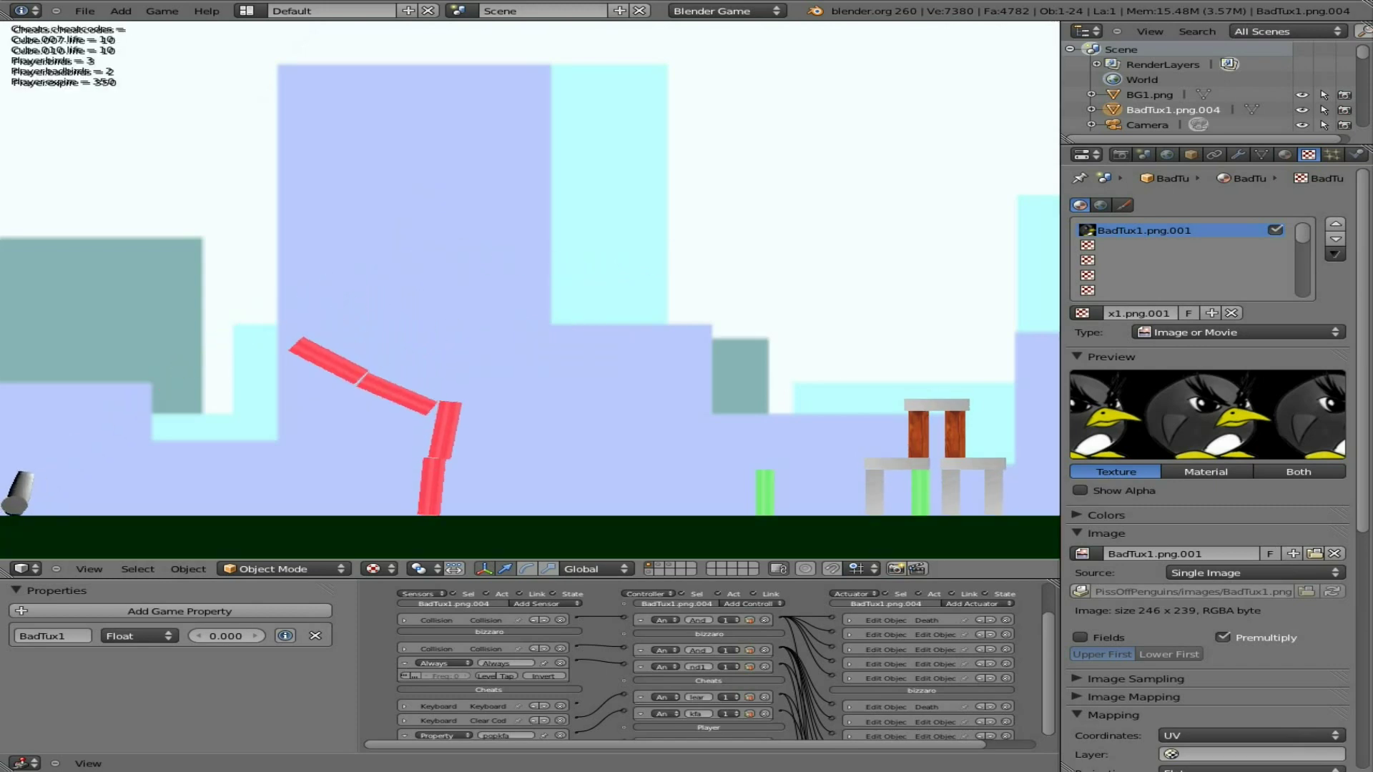
key("Escape")
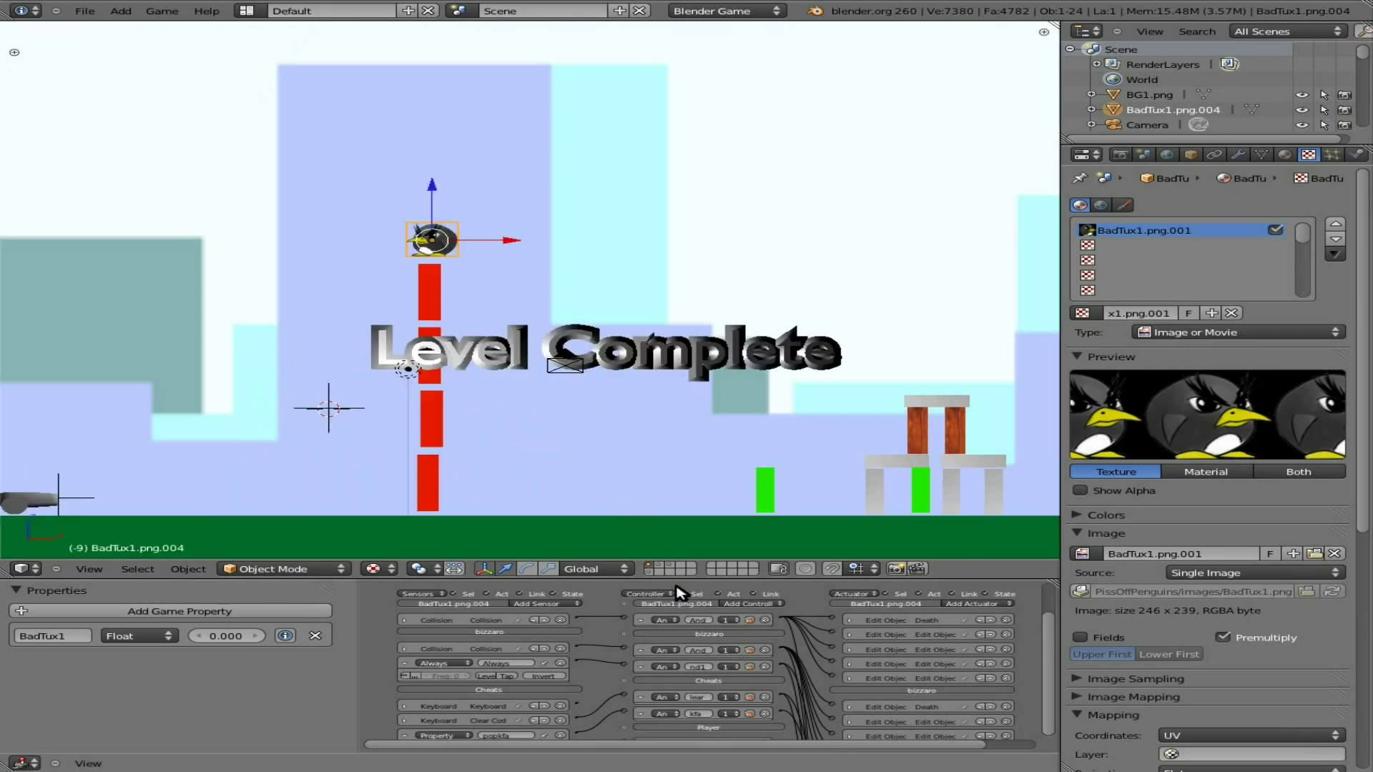
Toggle the scene layers to show the blue-and-yellow penguin sprite, then leave fullscreen
left_click(662, 565)
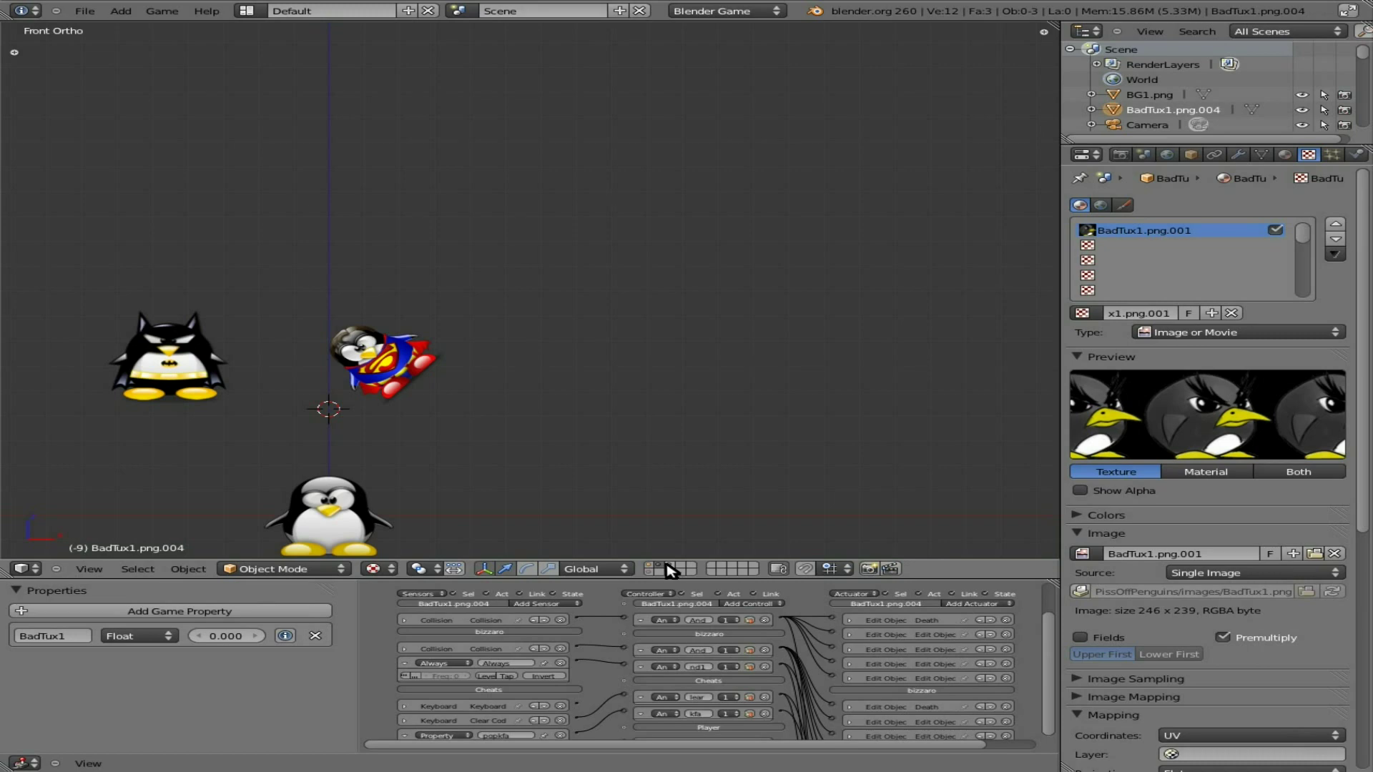
left_click(670, 573)
left_click(649, 572)
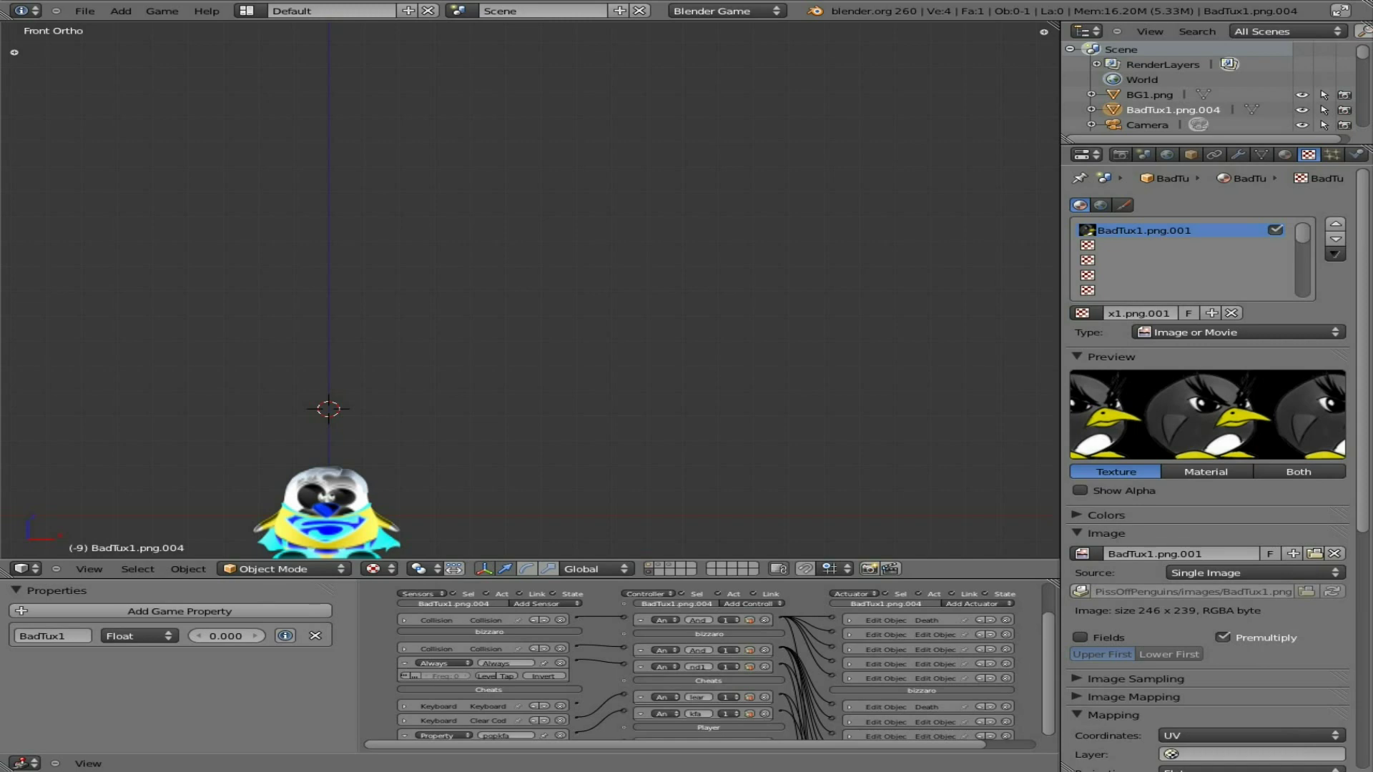
left_click(1340, 10)
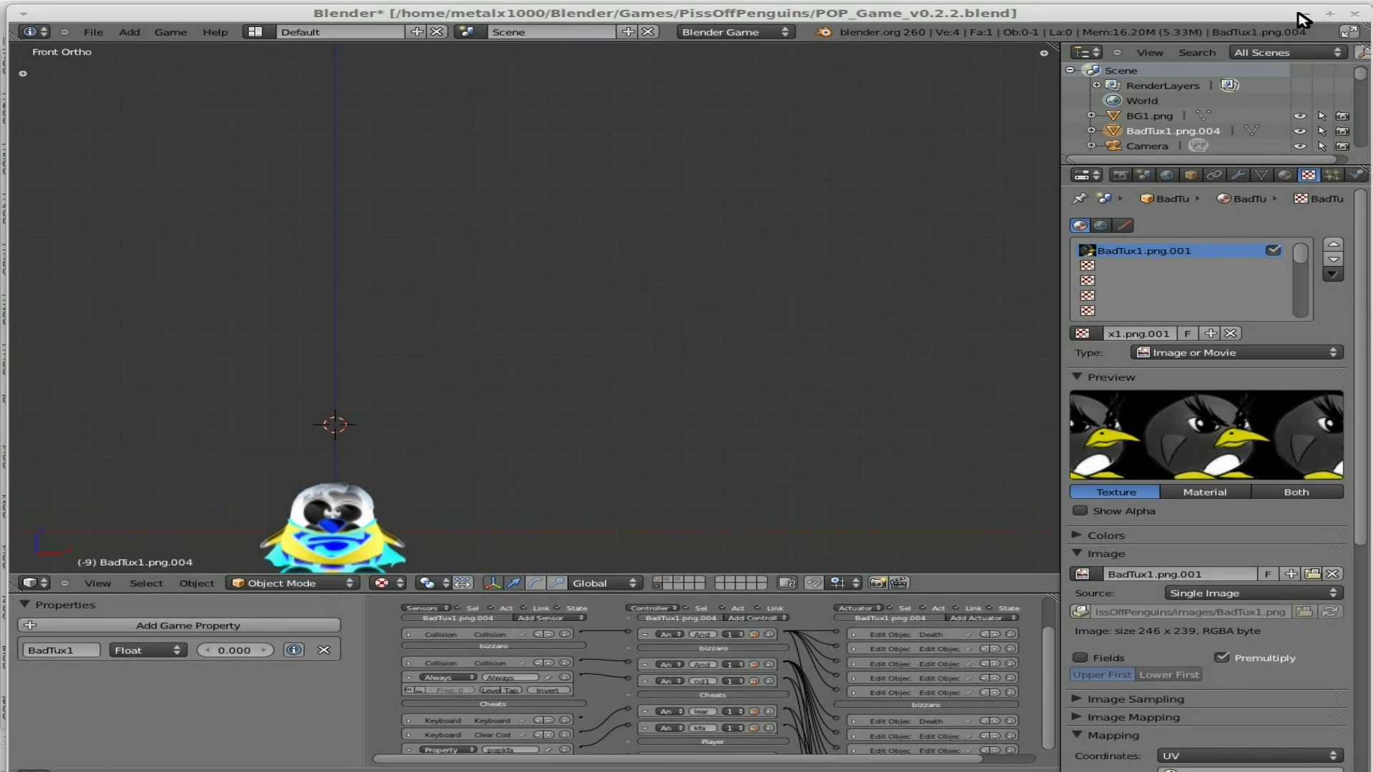
Undo the deselection, background deletion and crop to restore the full 1984x1280 concept art
left_click(1300, 12)
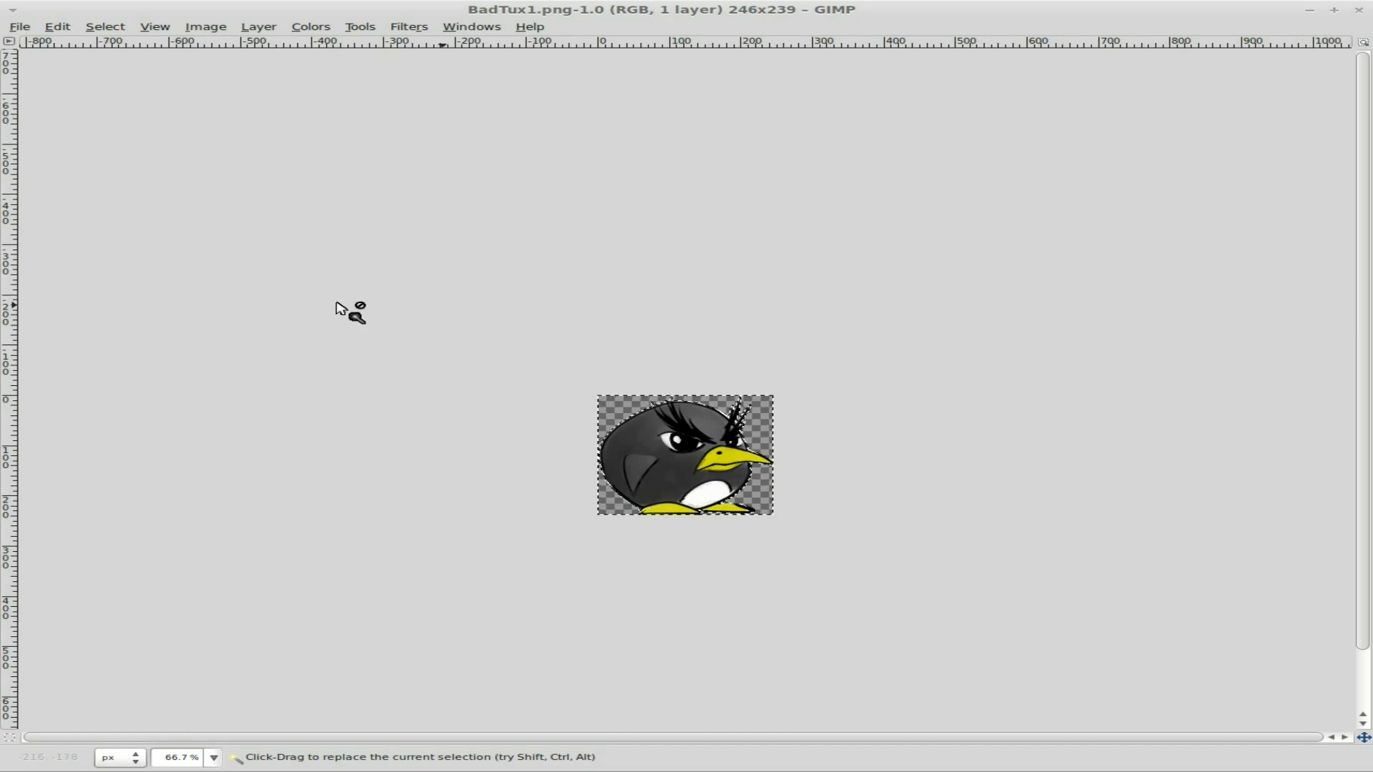
key("ctrl+shift+a")
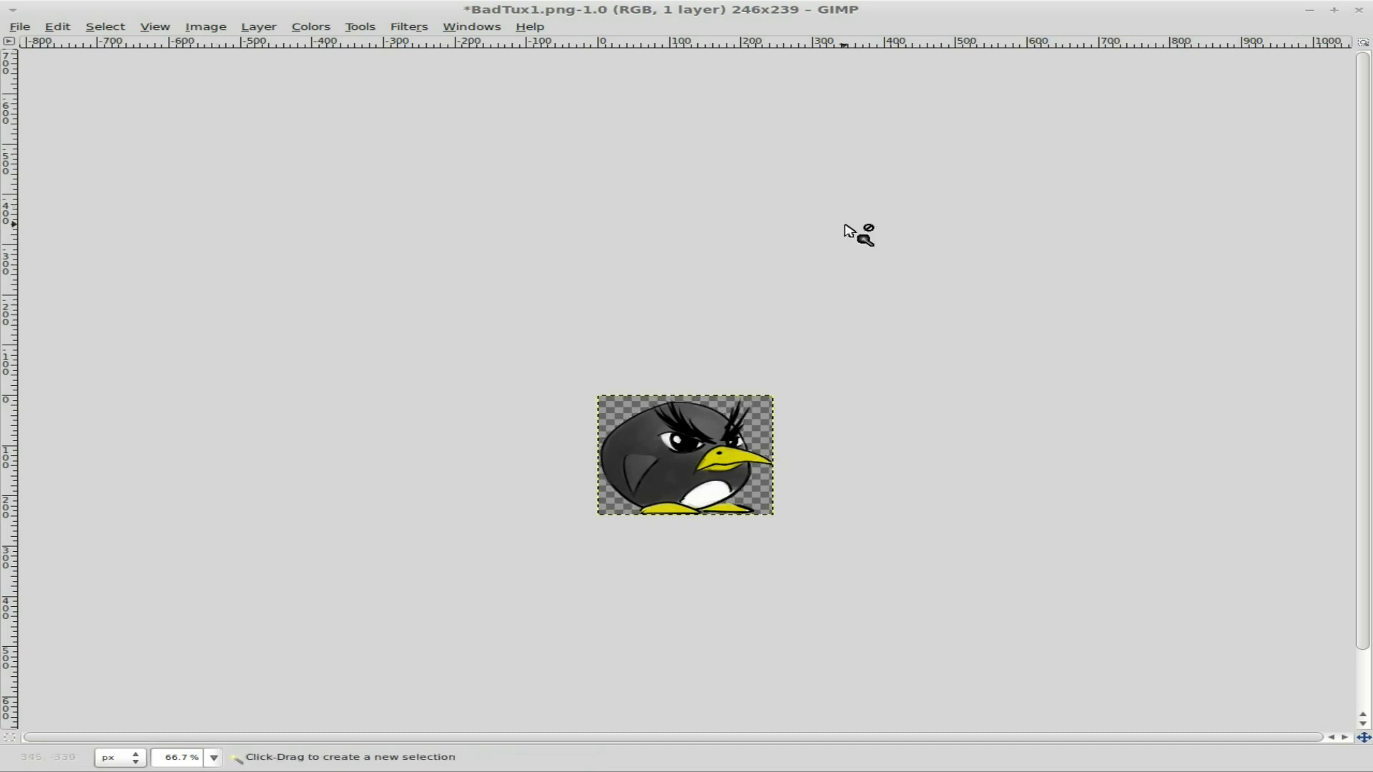
key("ctrl+period")
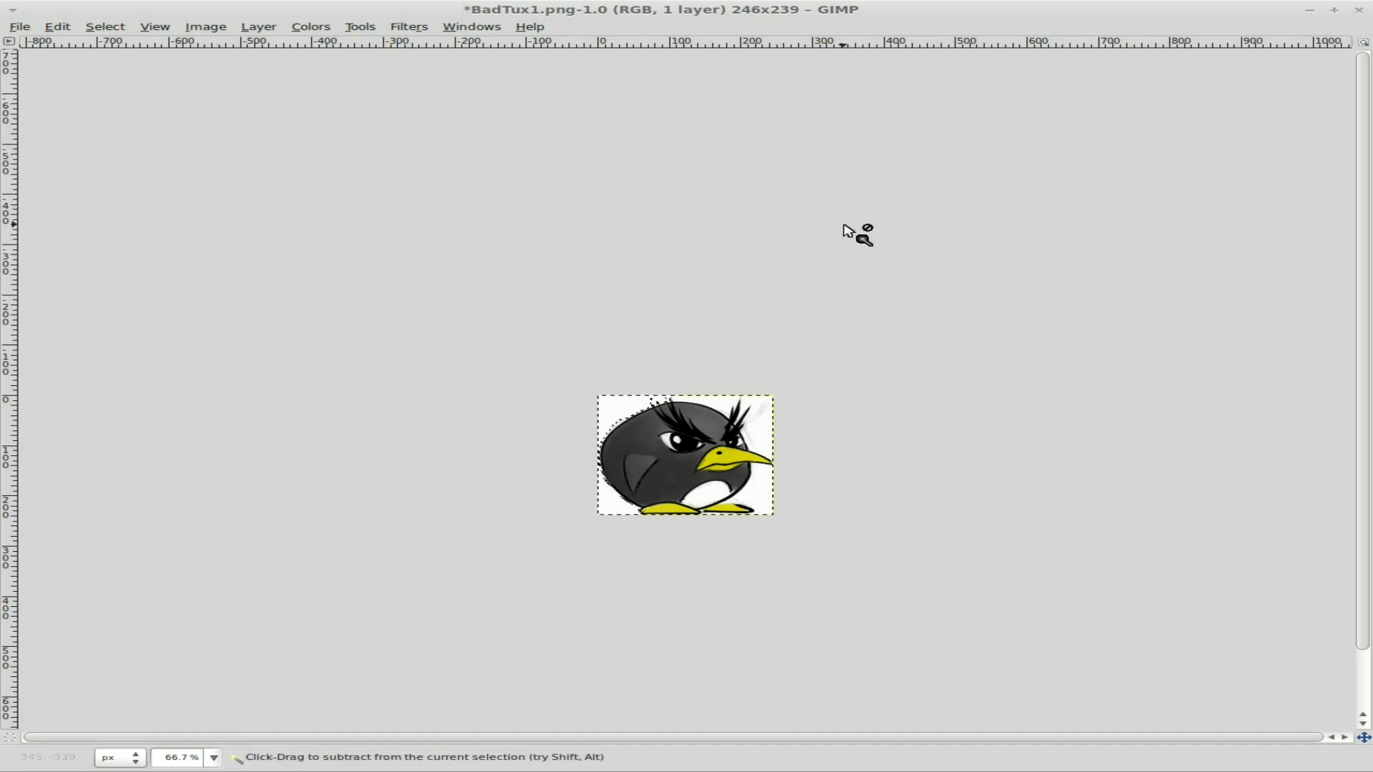
key("ctrl+z")
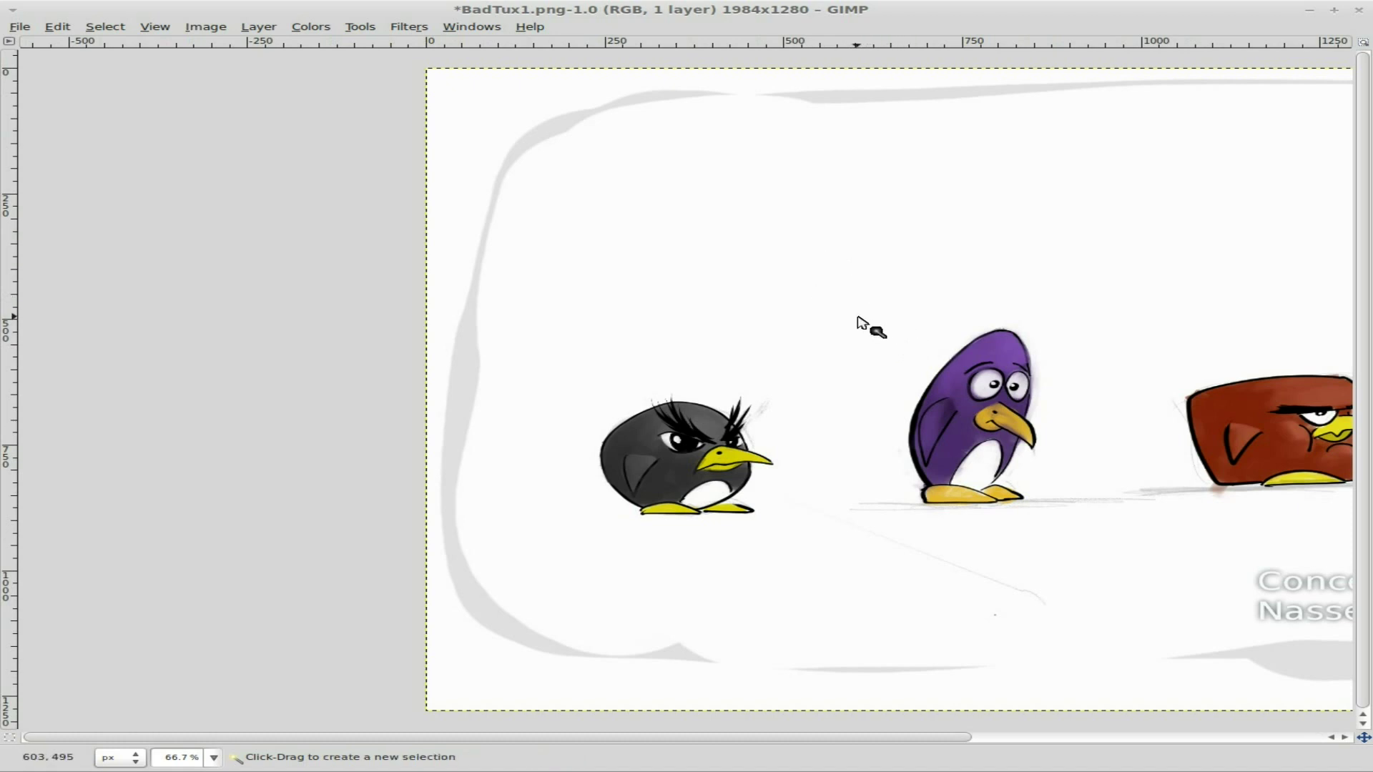
Crop to a 184x352 area around the purple penguin, tightening the right, left and top edges
key("shift+c")
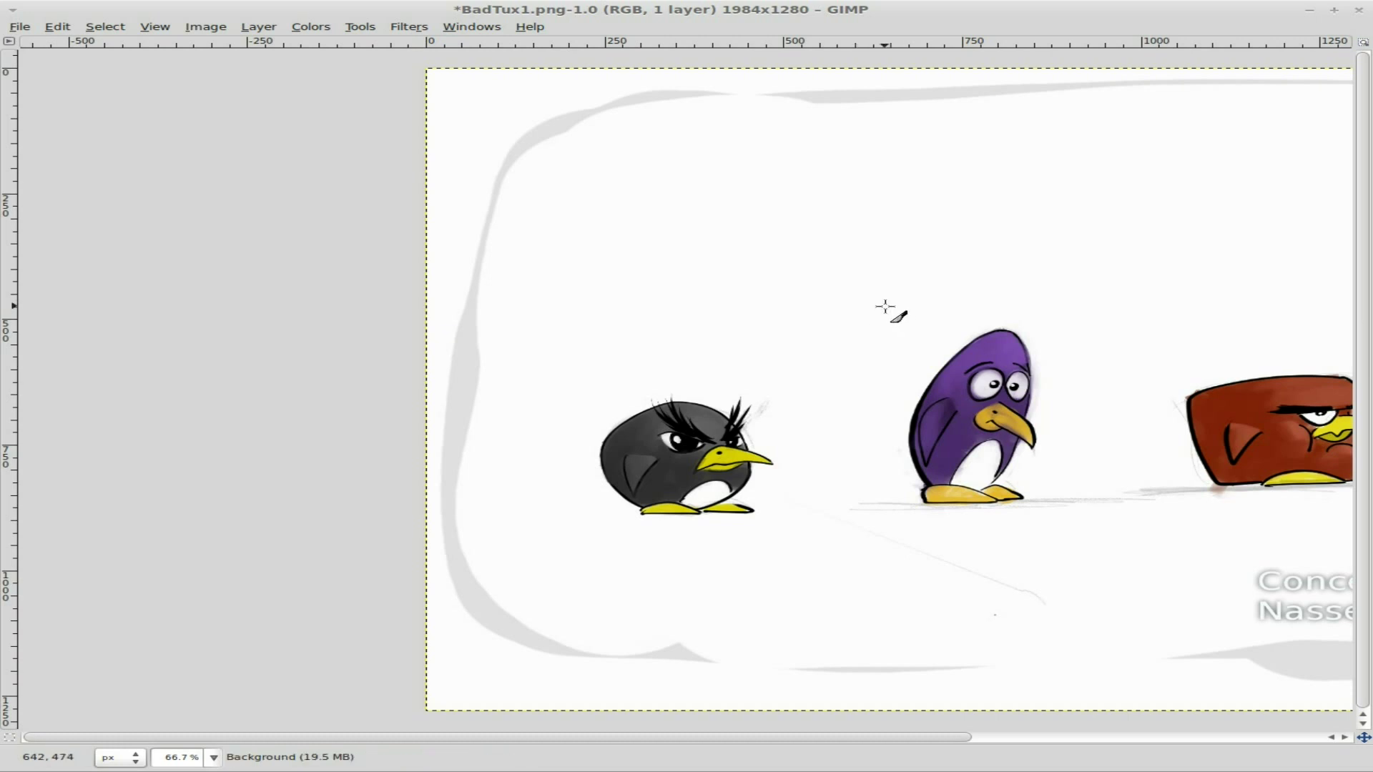
left_click_drag(882, 305, 1058, 504)
left_click_drag(1045, 400, 1023, 401)
left_click_drag(893, 401, 916, 404)
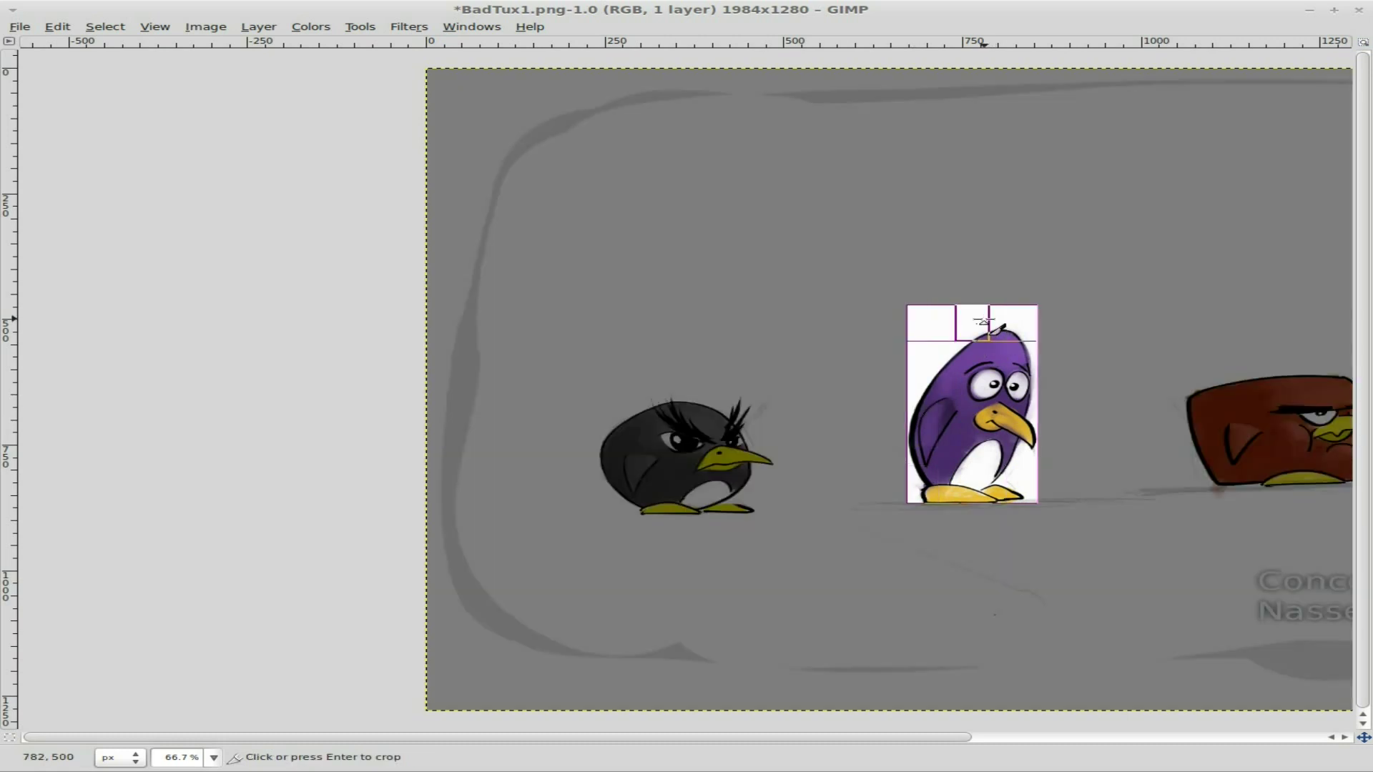
left_click_drag(980, 322, 970, 338)
left_click(954, 421)
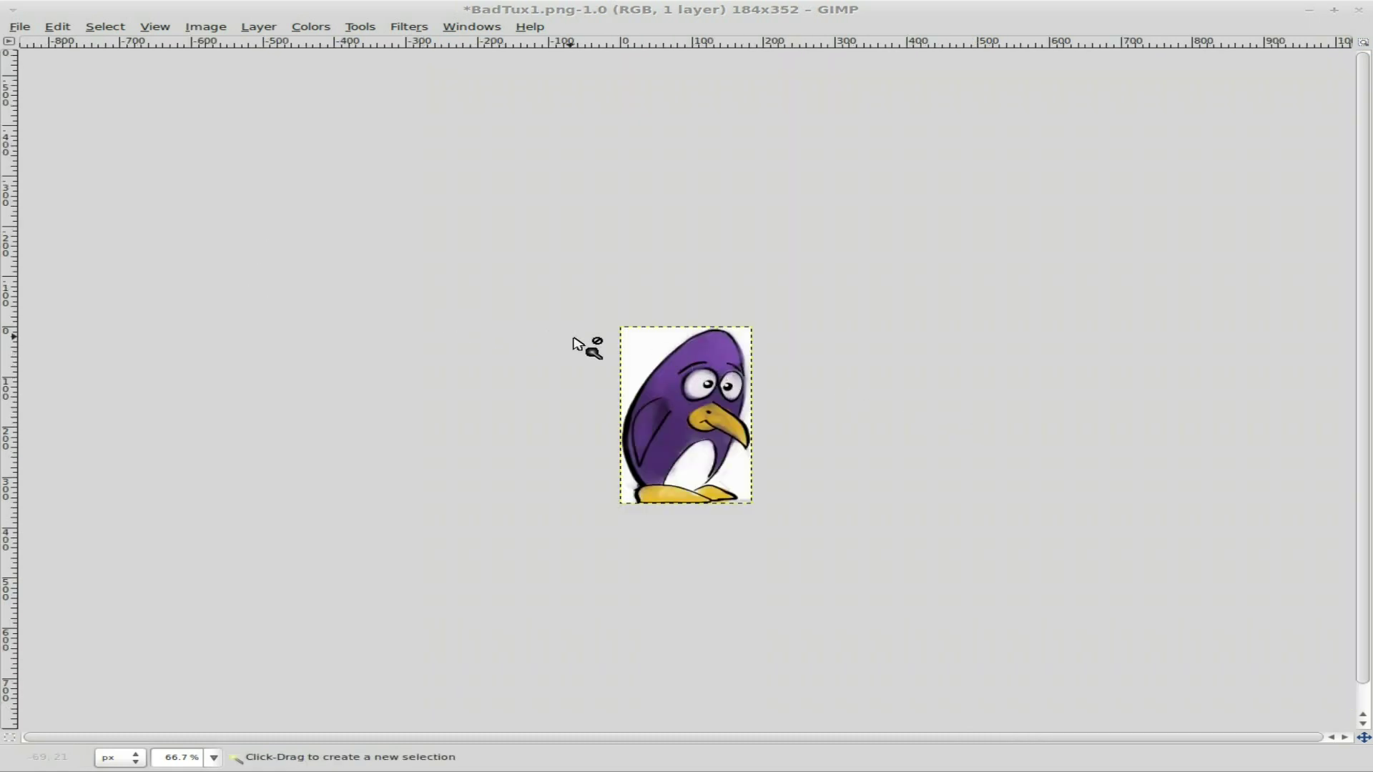
Zoom to 300%, paint black over the outline gap at the penguin's feet, then zoom back to 200%
left_click(656, 342)
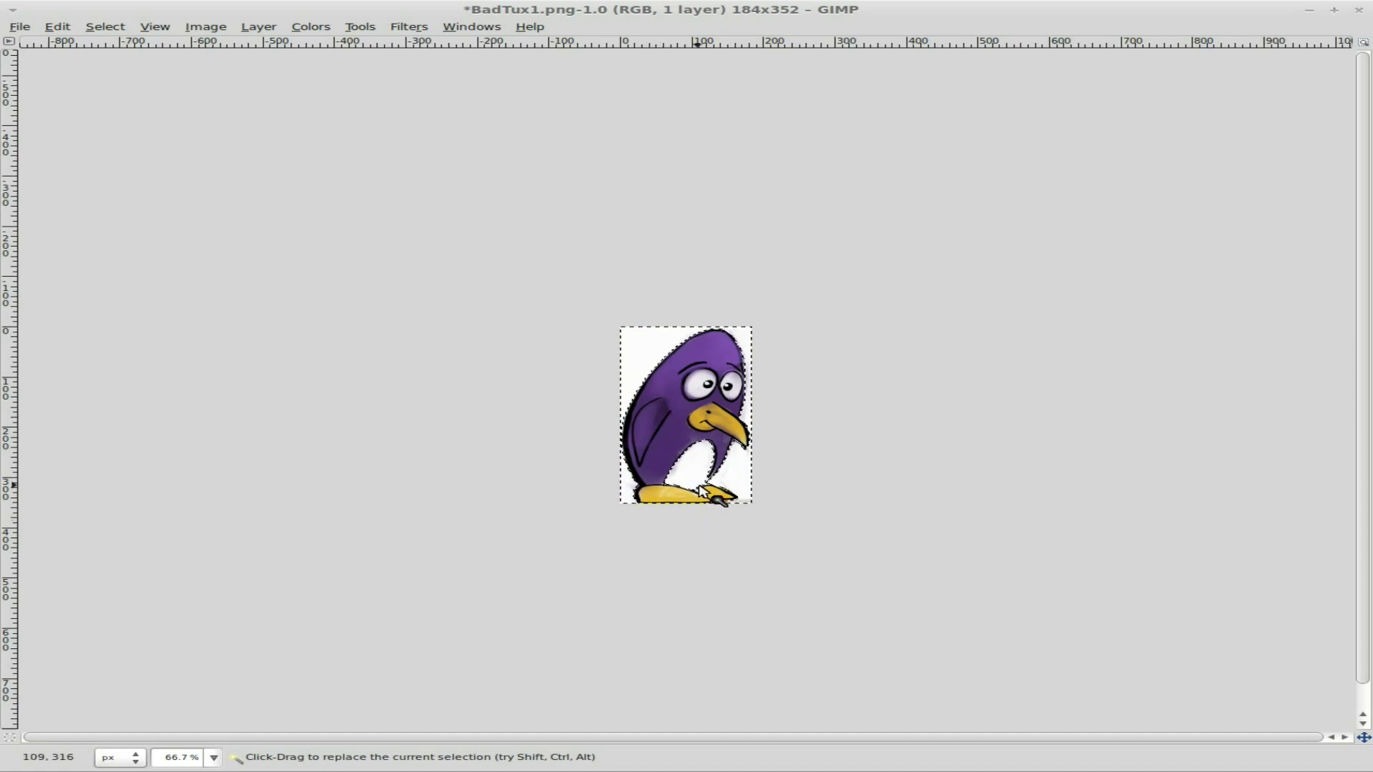
key("plus")
key("plus")
key("plus")
key("plus")
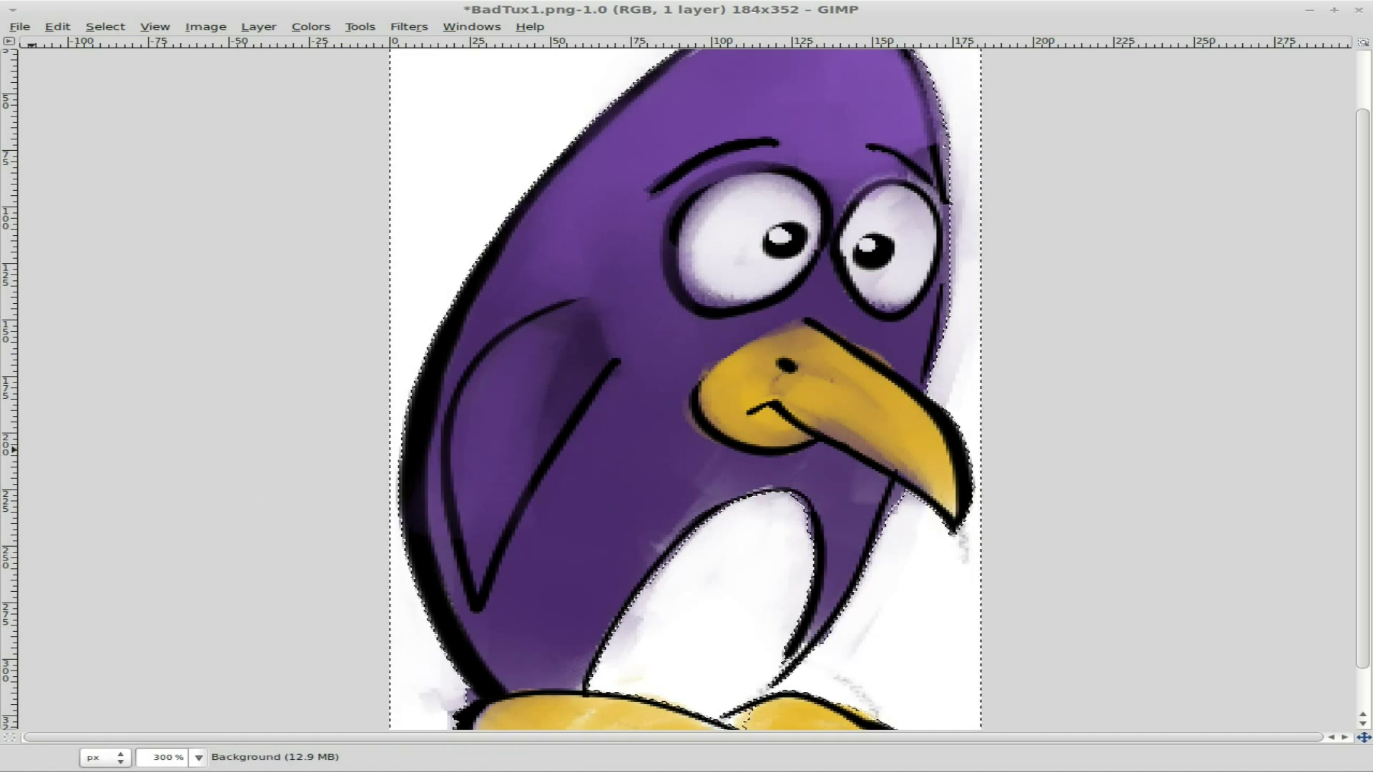
key("n")
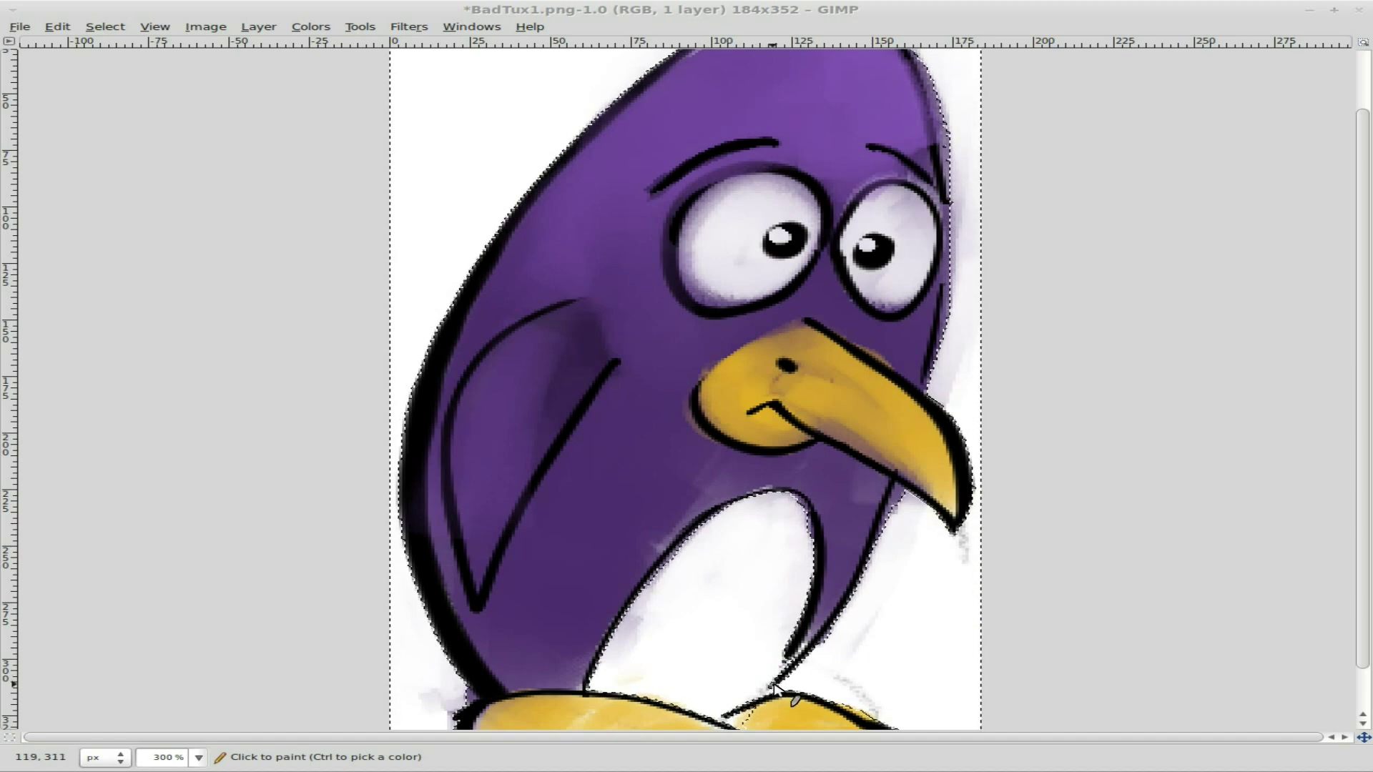
key("ctrl+shift+a")
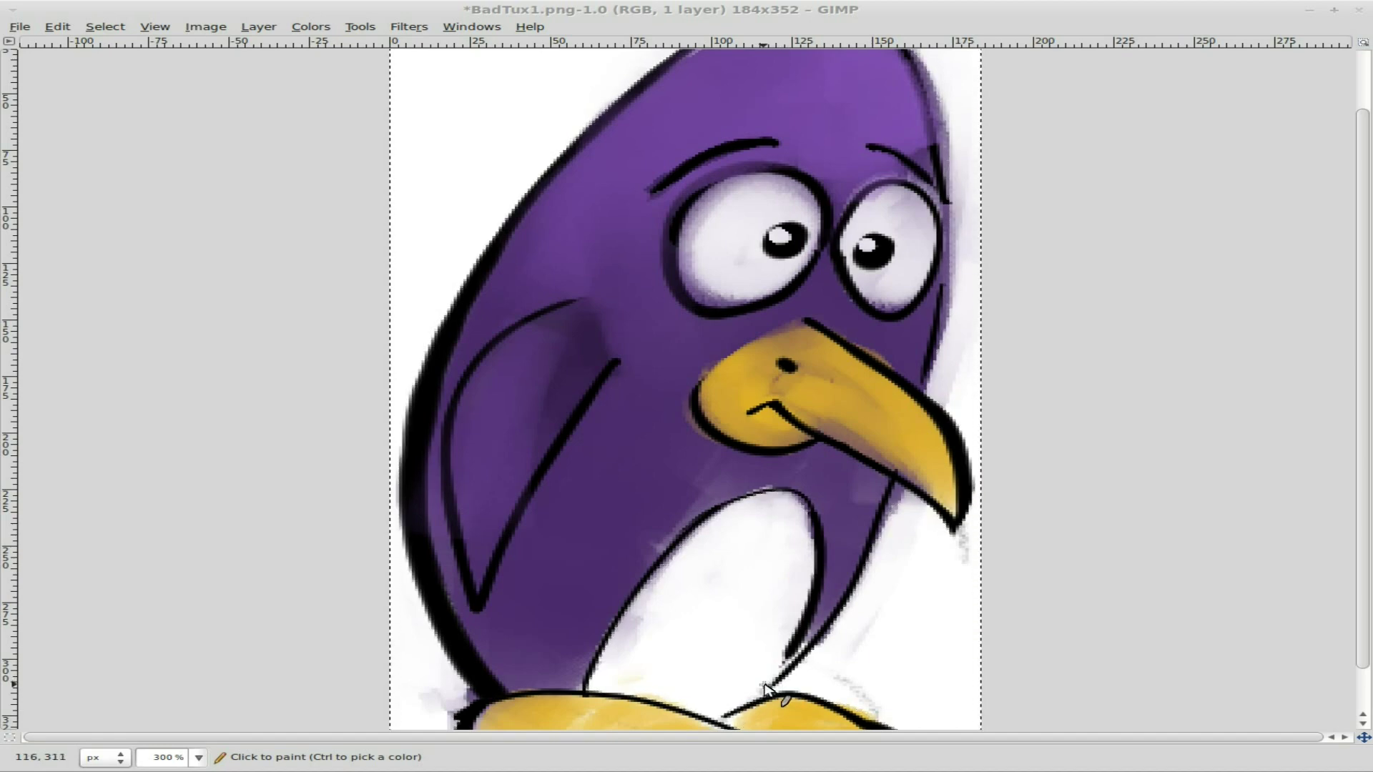
left_click(766, 697)
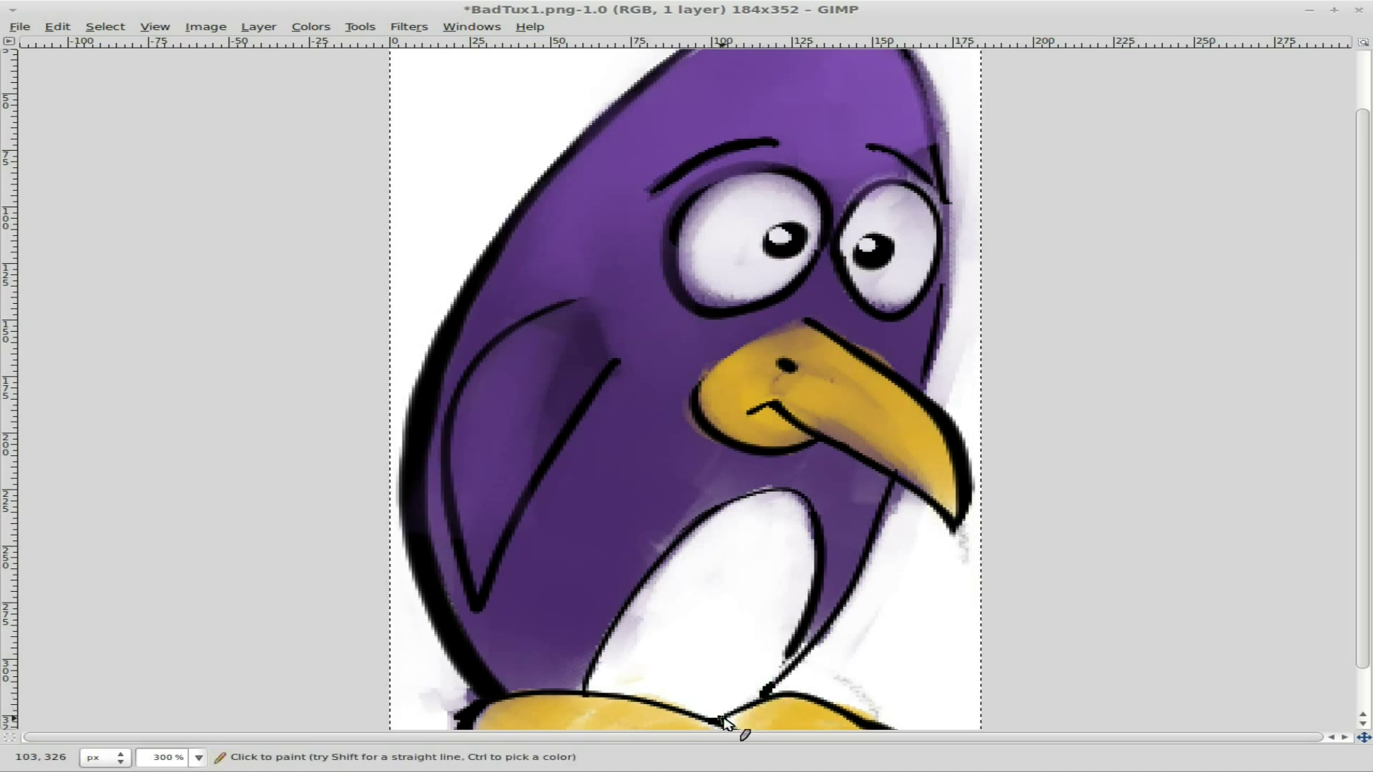
scroll(820, 676, "down", 2)
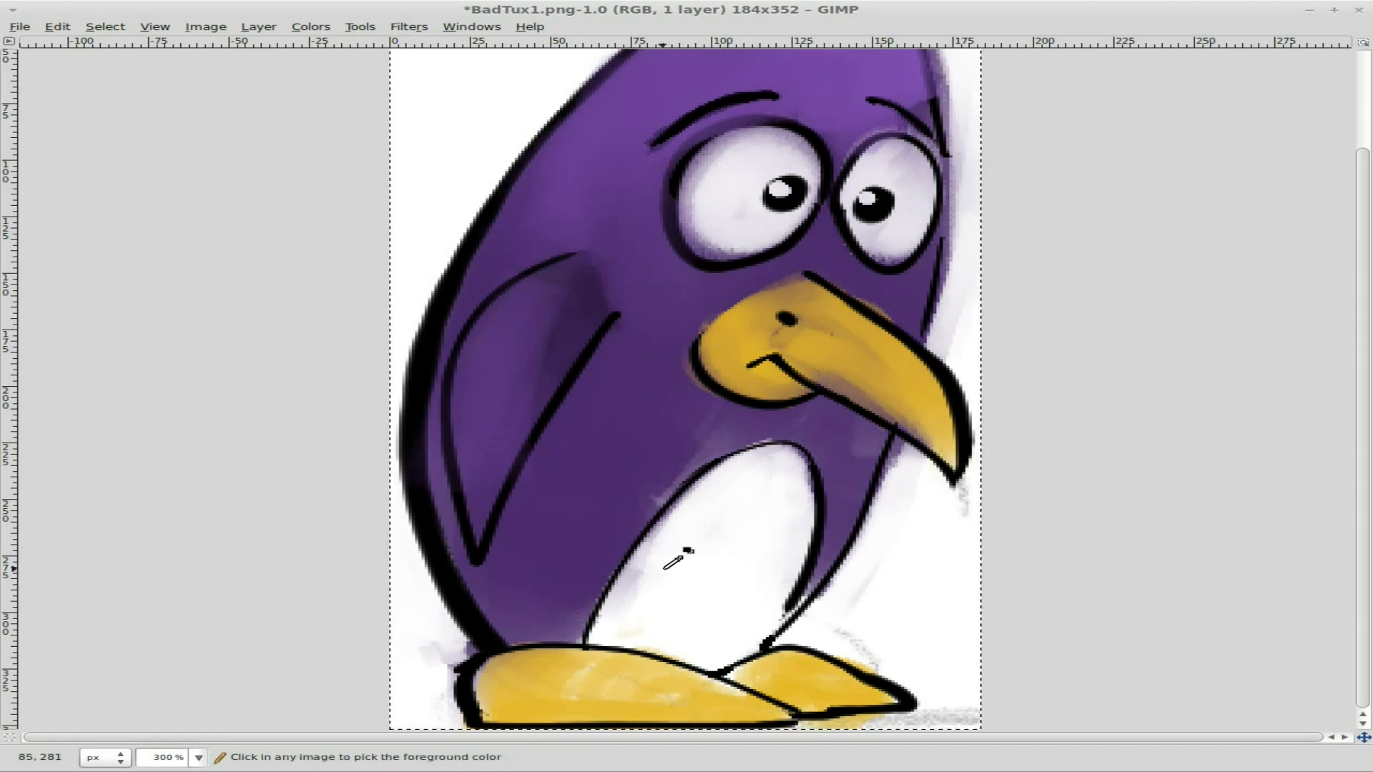
scroll(668, 601, "down", 1)
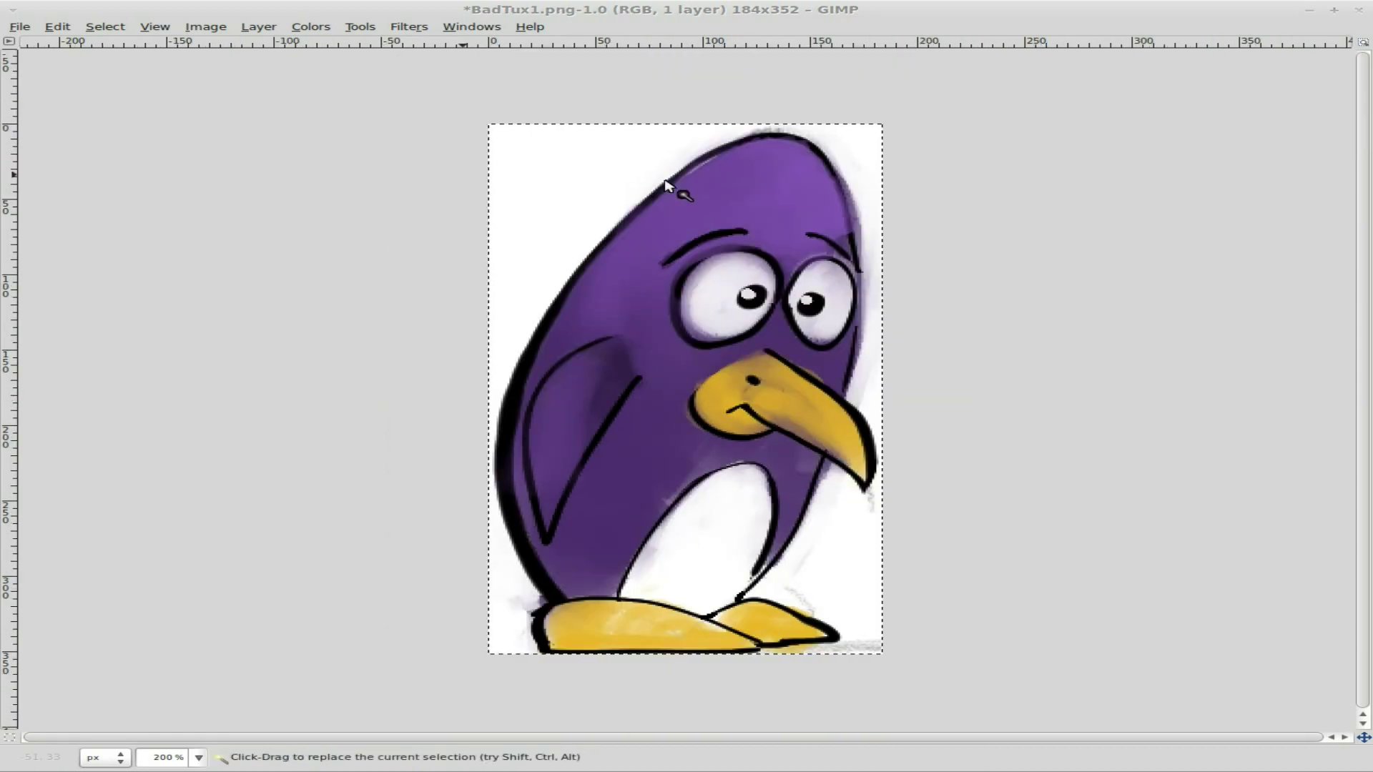
Fuzzy-select and delete the white around the purple penguin, pick the Eraser, and deselect
left_click(581, 171)
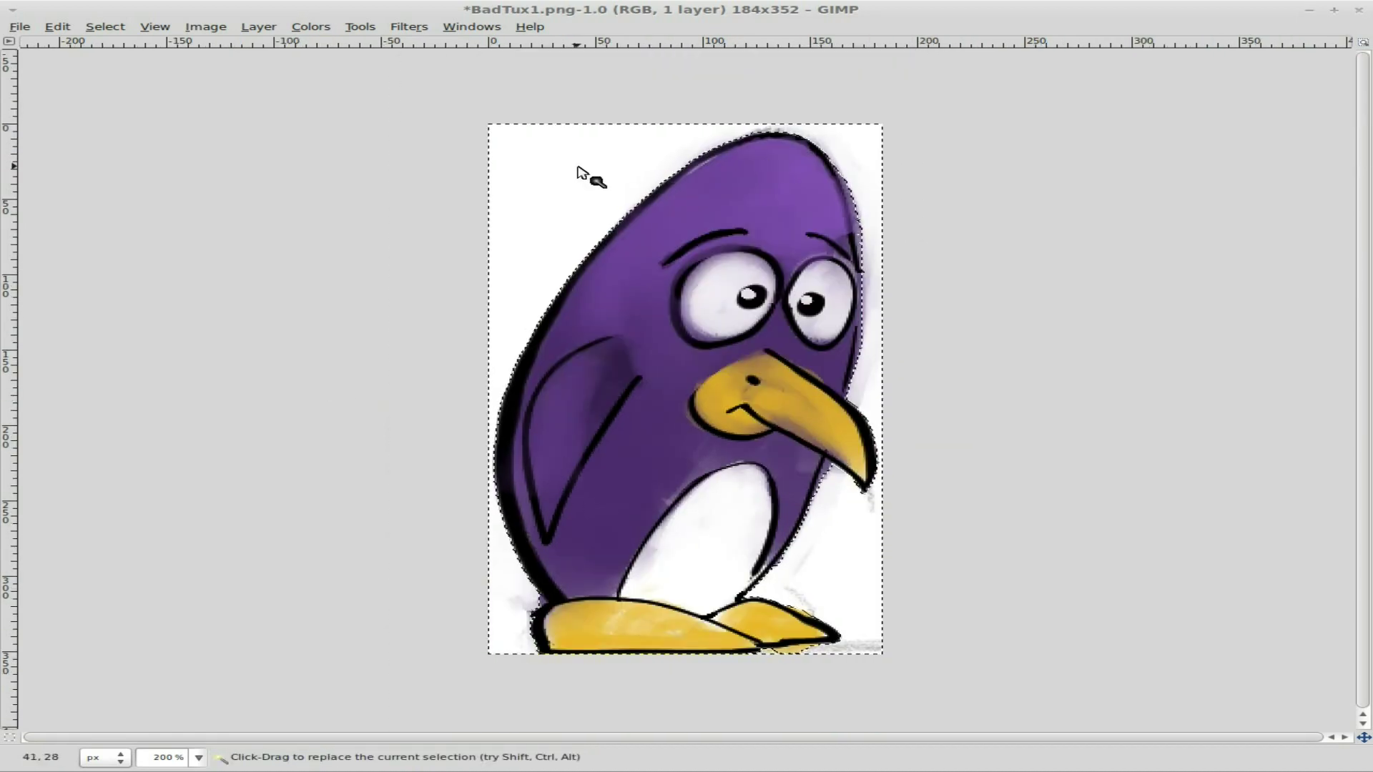
key("Delete")
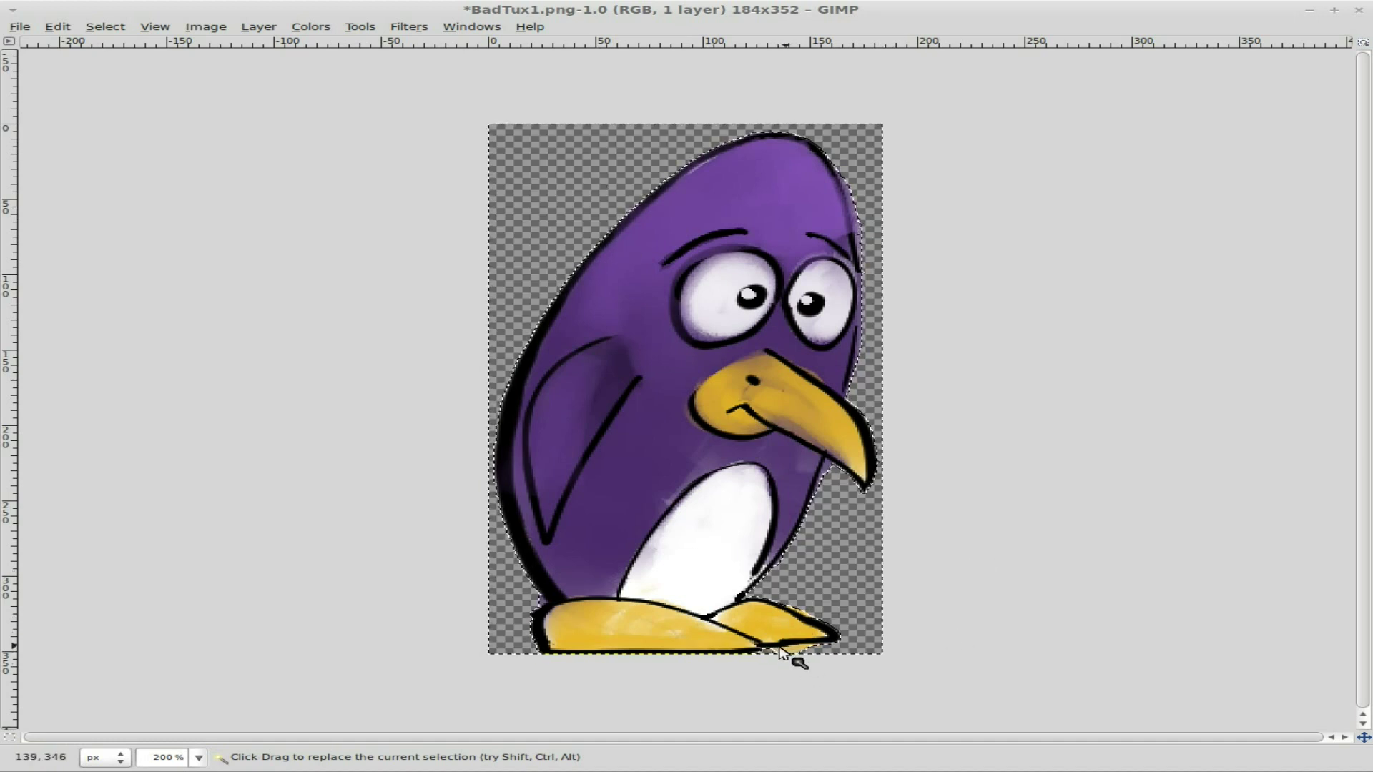
key("shift+e")
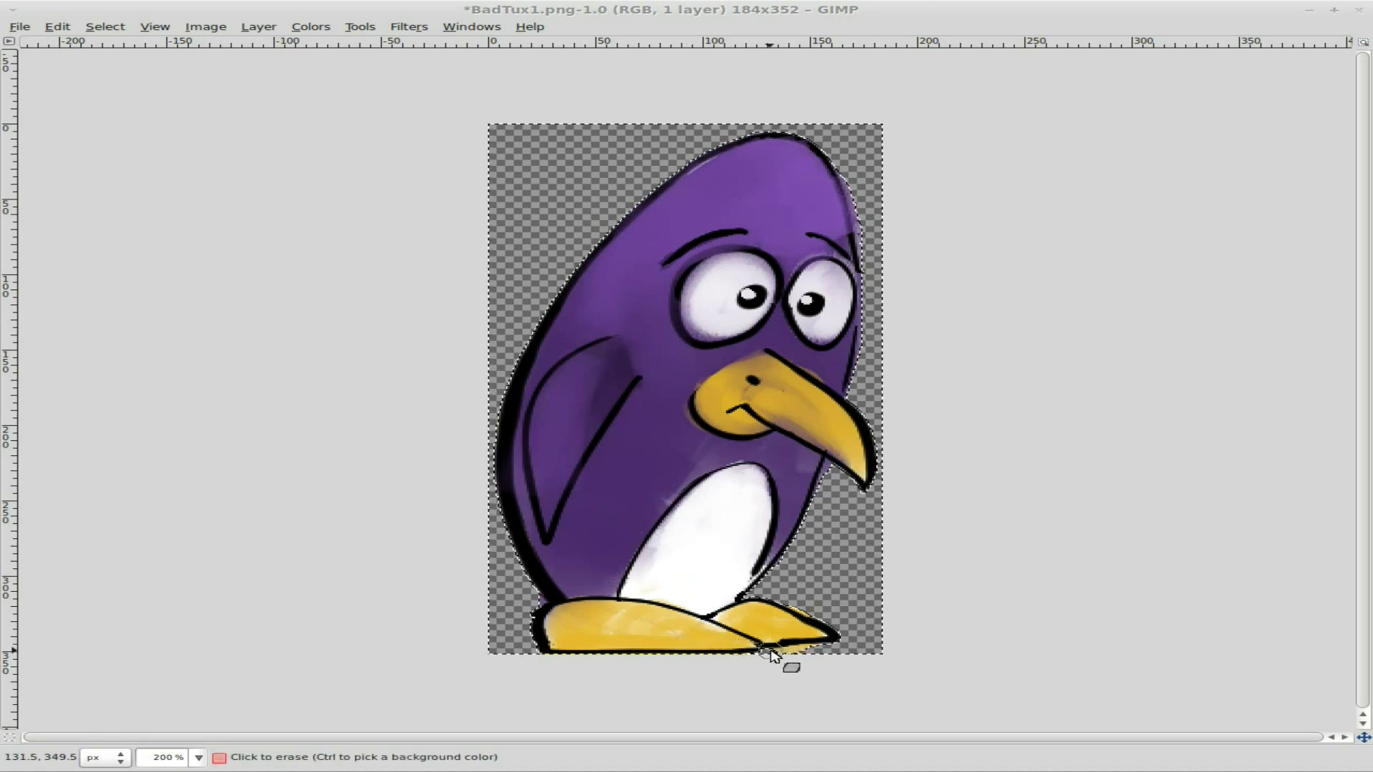
key("ctrl+shift+a")
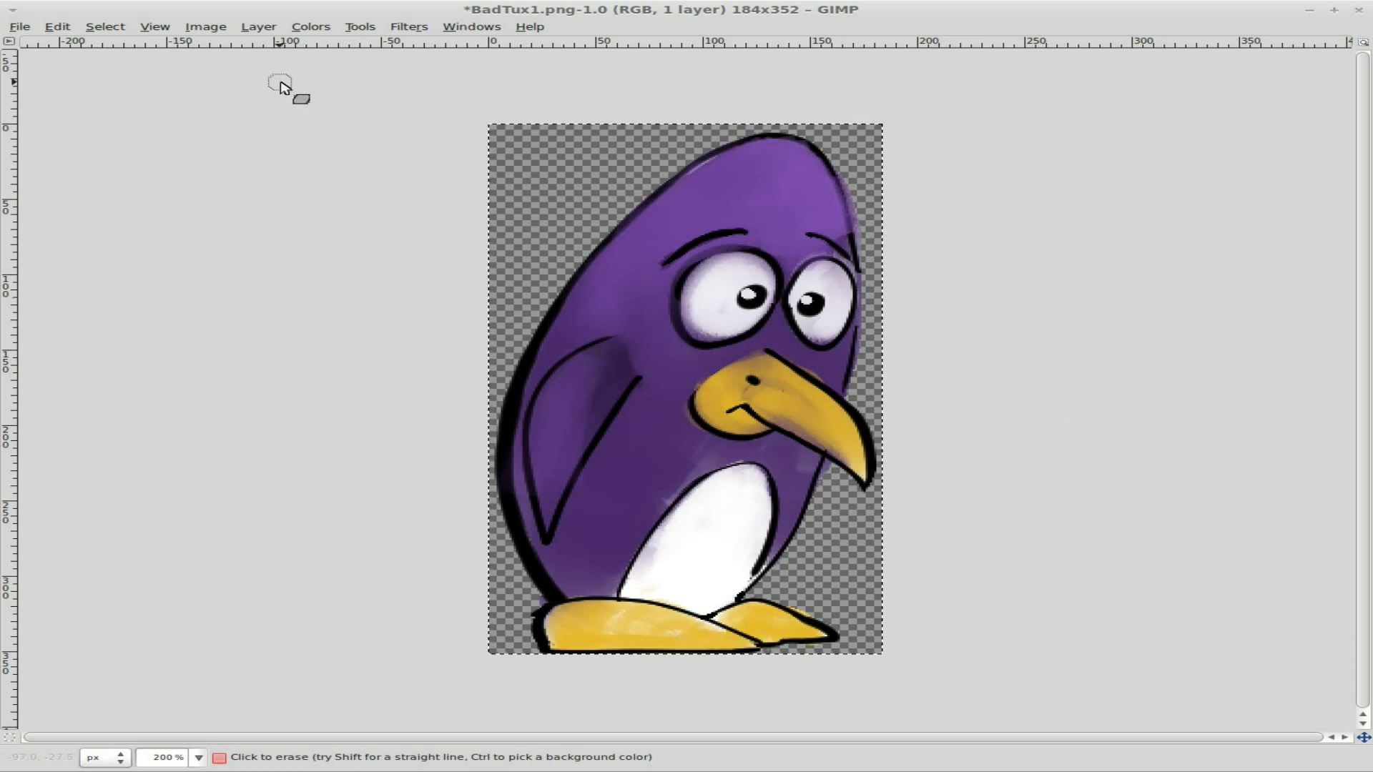
Save the transparent penguin over the existing bizzaro.png and accept the PNG options
left_click(17, 27)
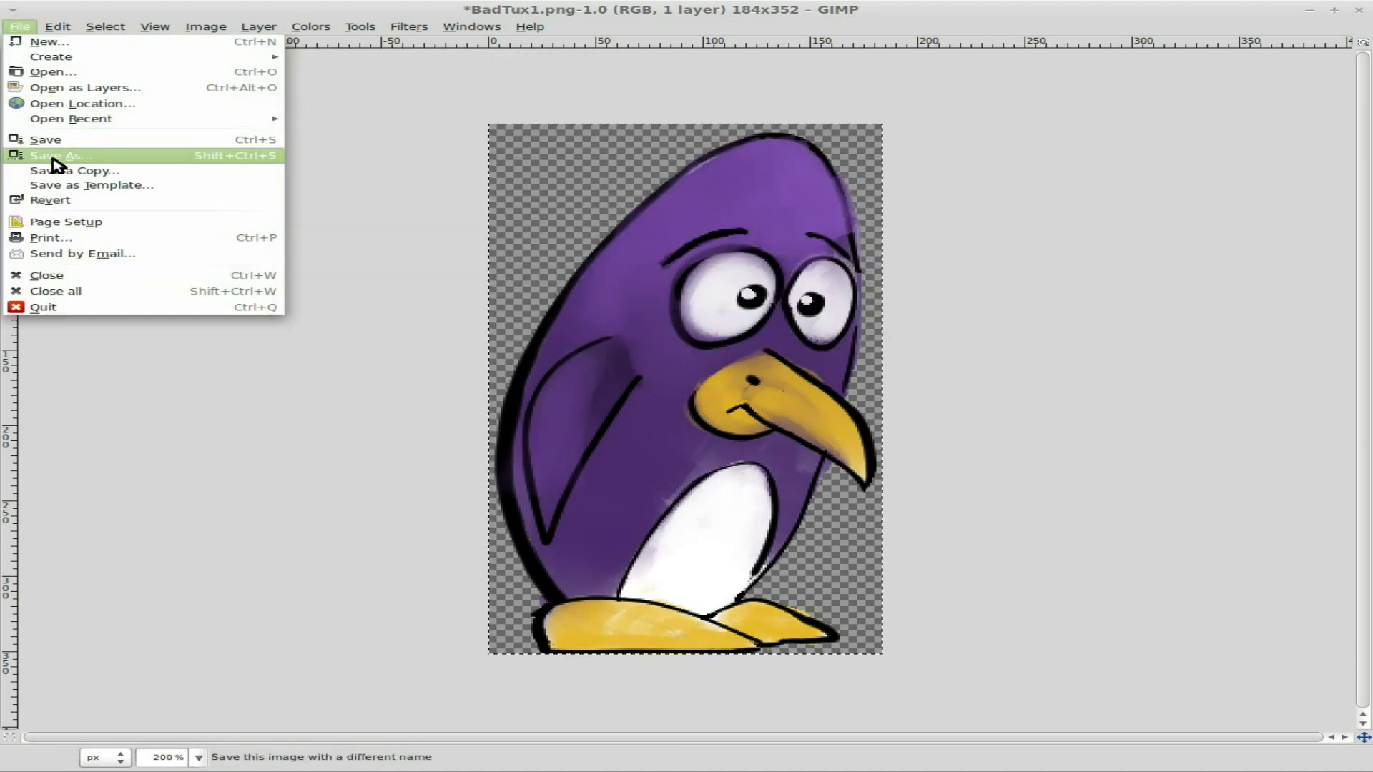
left_click(57, 156)
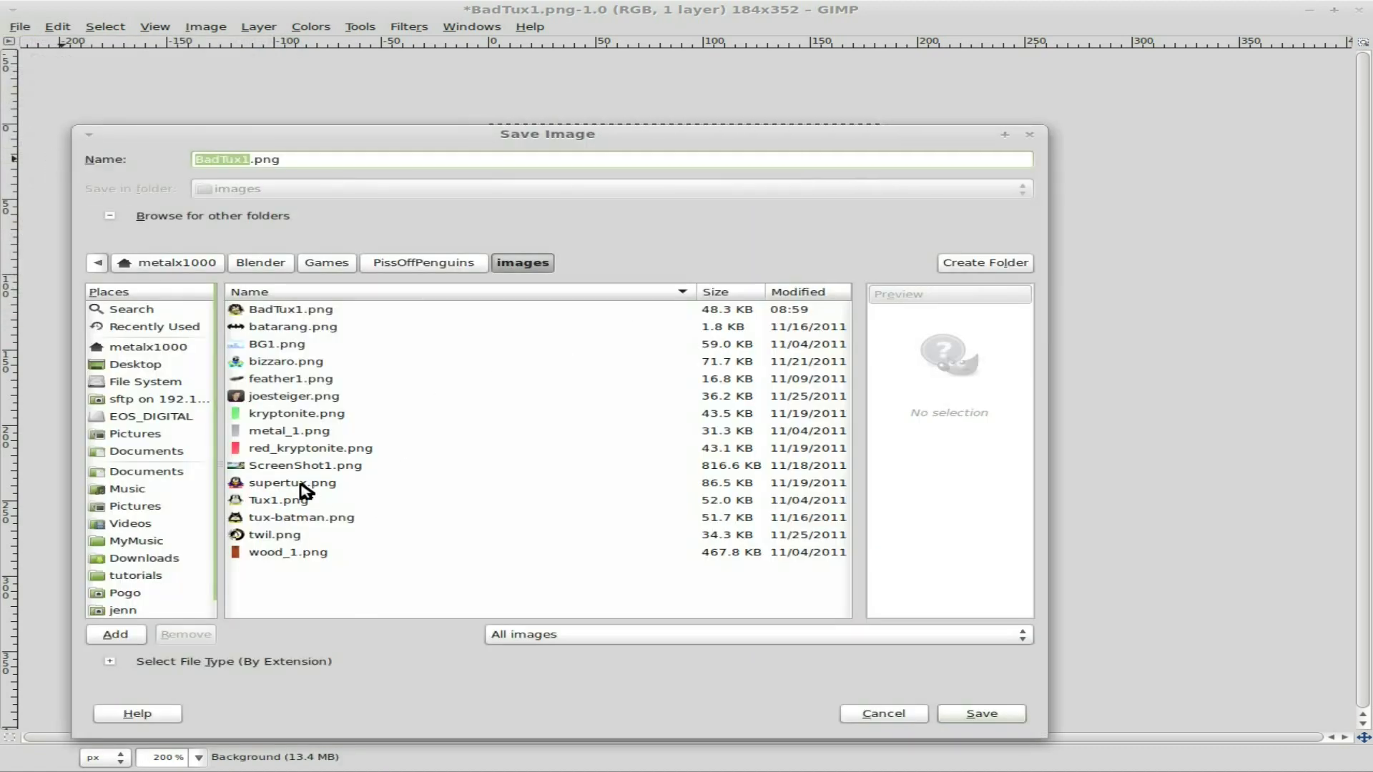
left_click(292, 368)
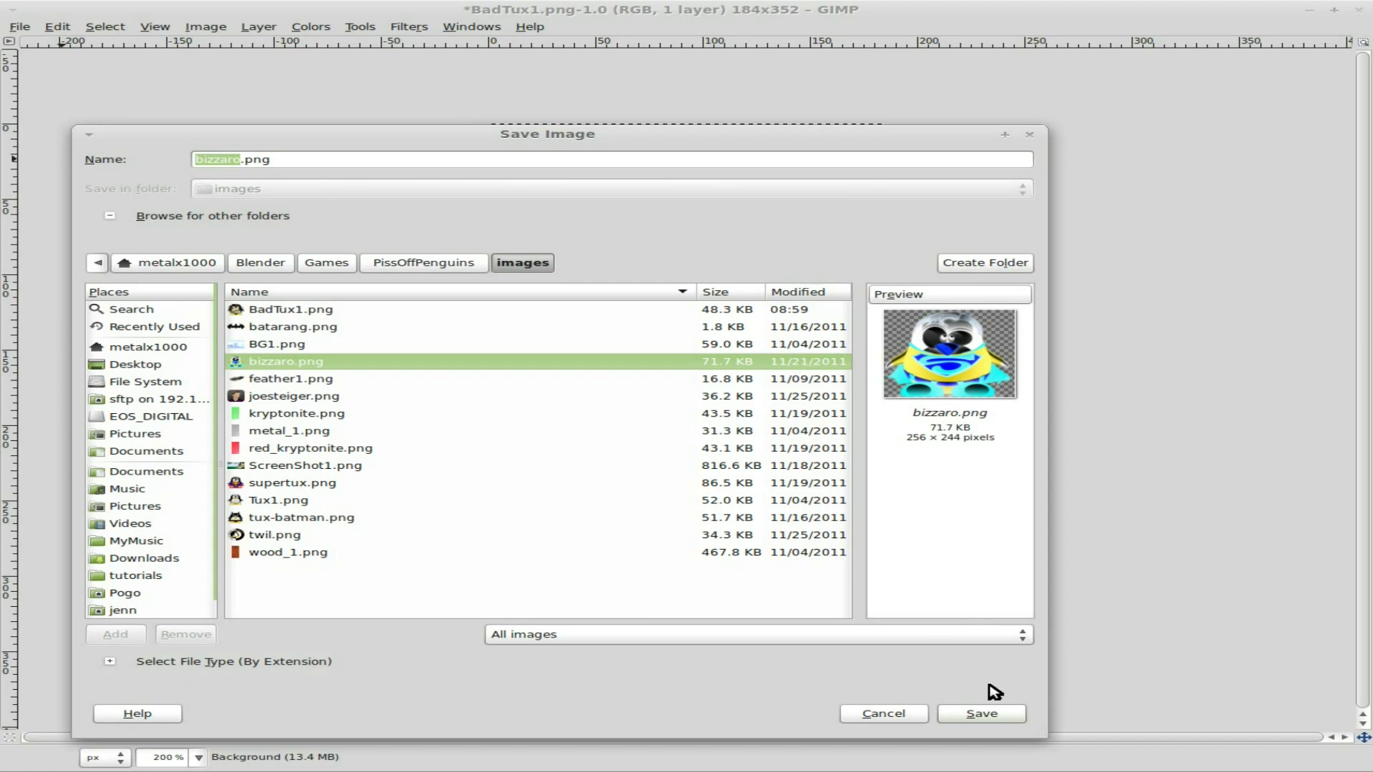
left_click(990, 718)
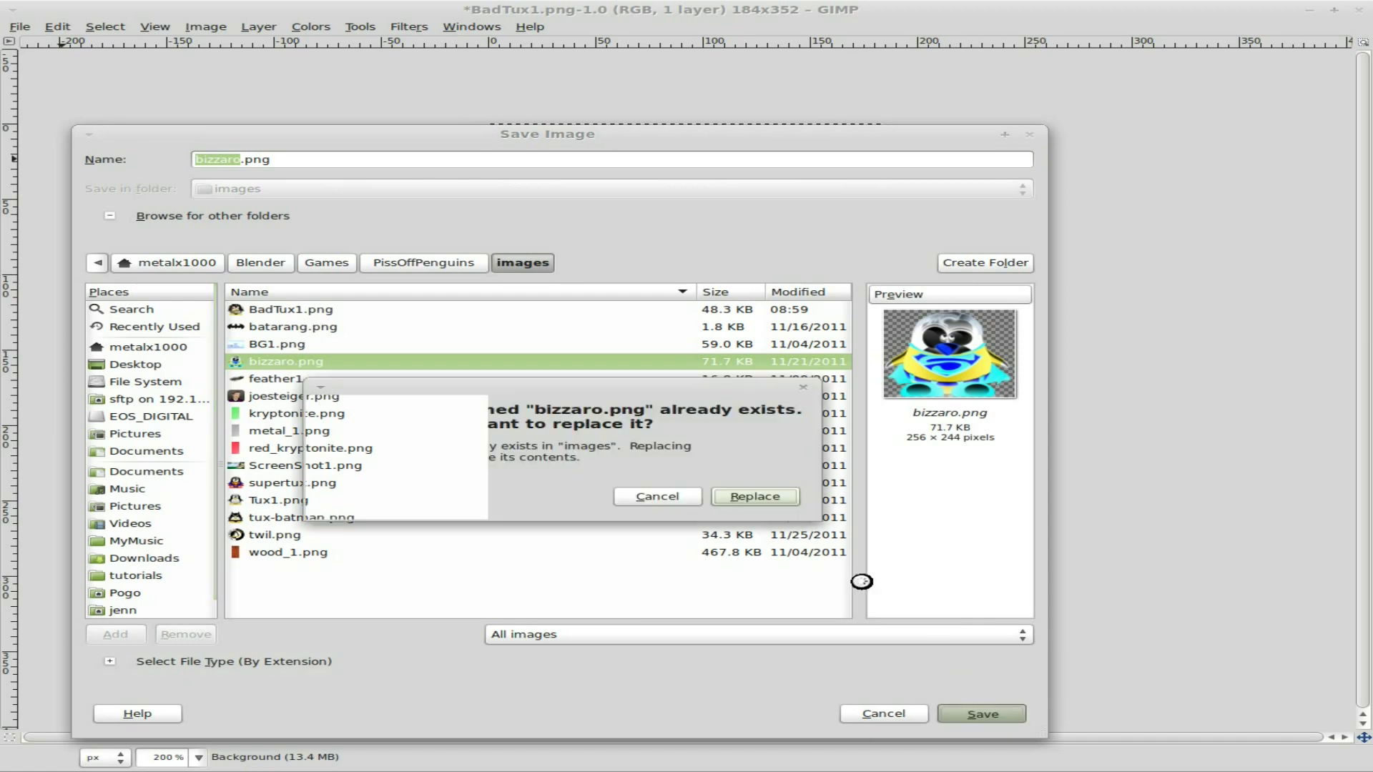
left_click(752, 495)
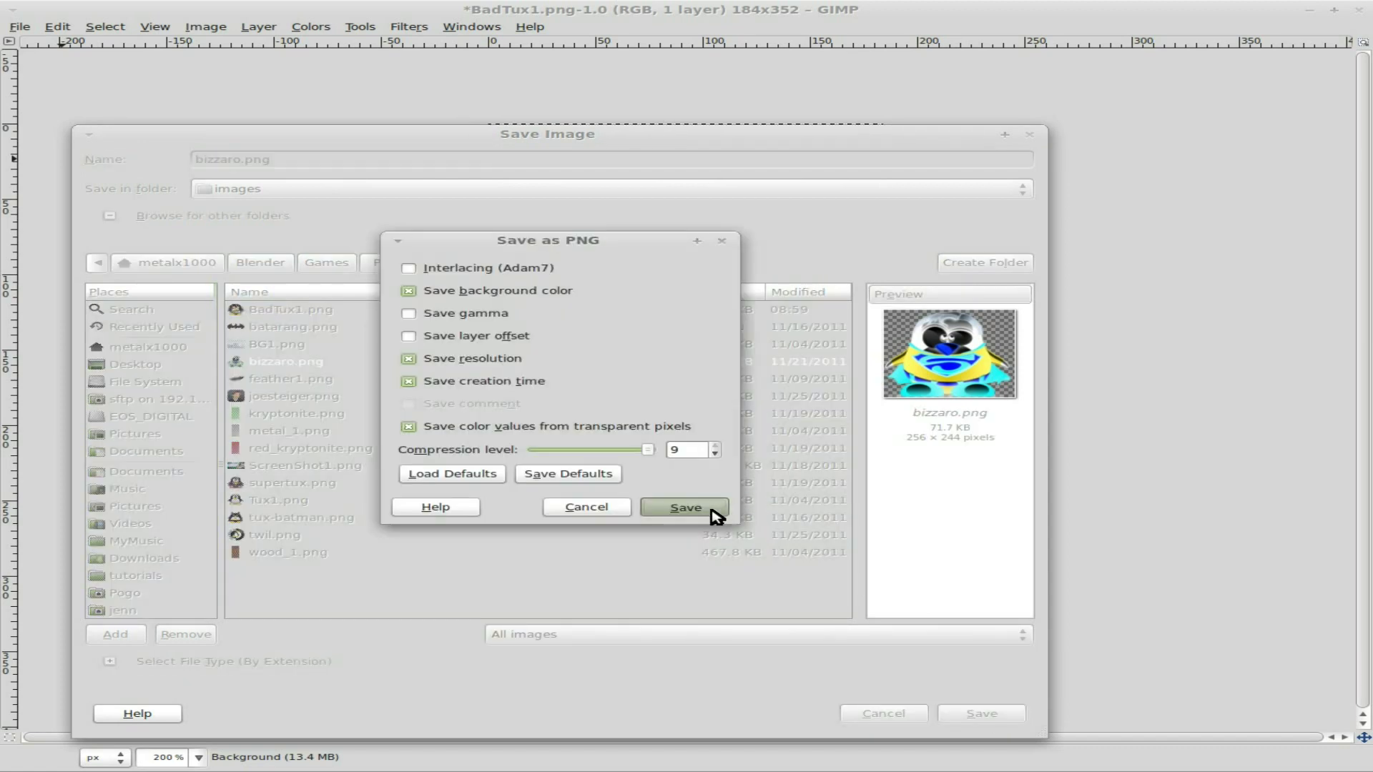
left_click(712, 509)
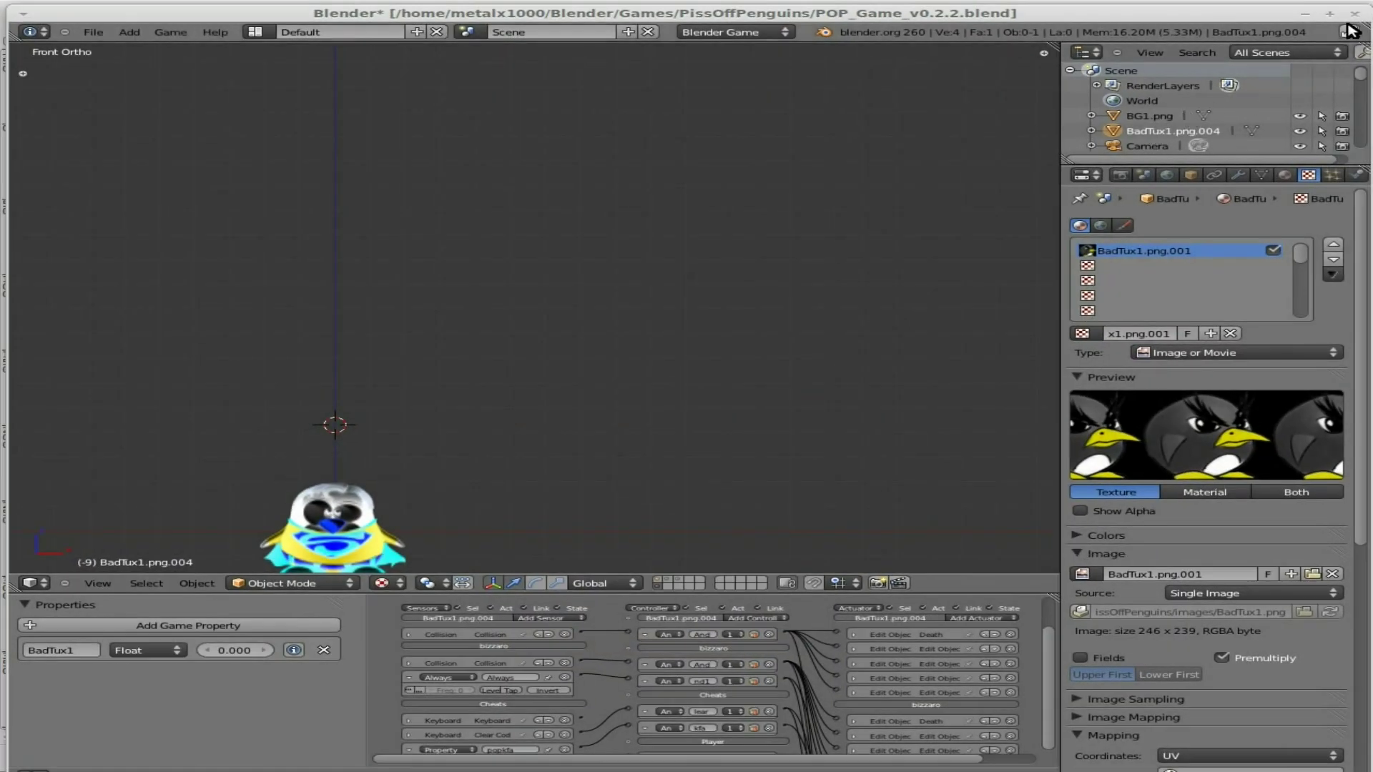
Select the sprite, unpack bizzaro.png to use the disk file, then pack it again
left_click(1346, 31)
right_click(390, 529)
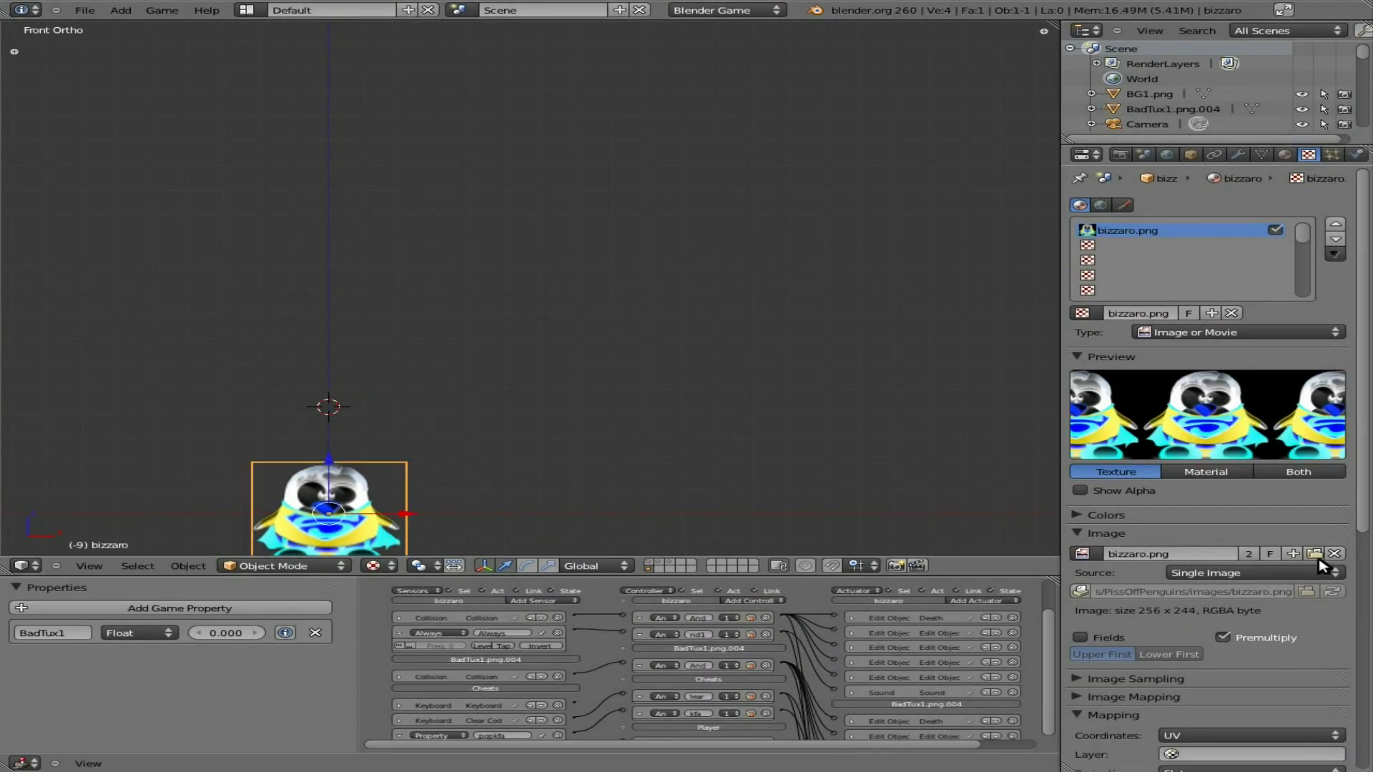
left_click(1306, 591)
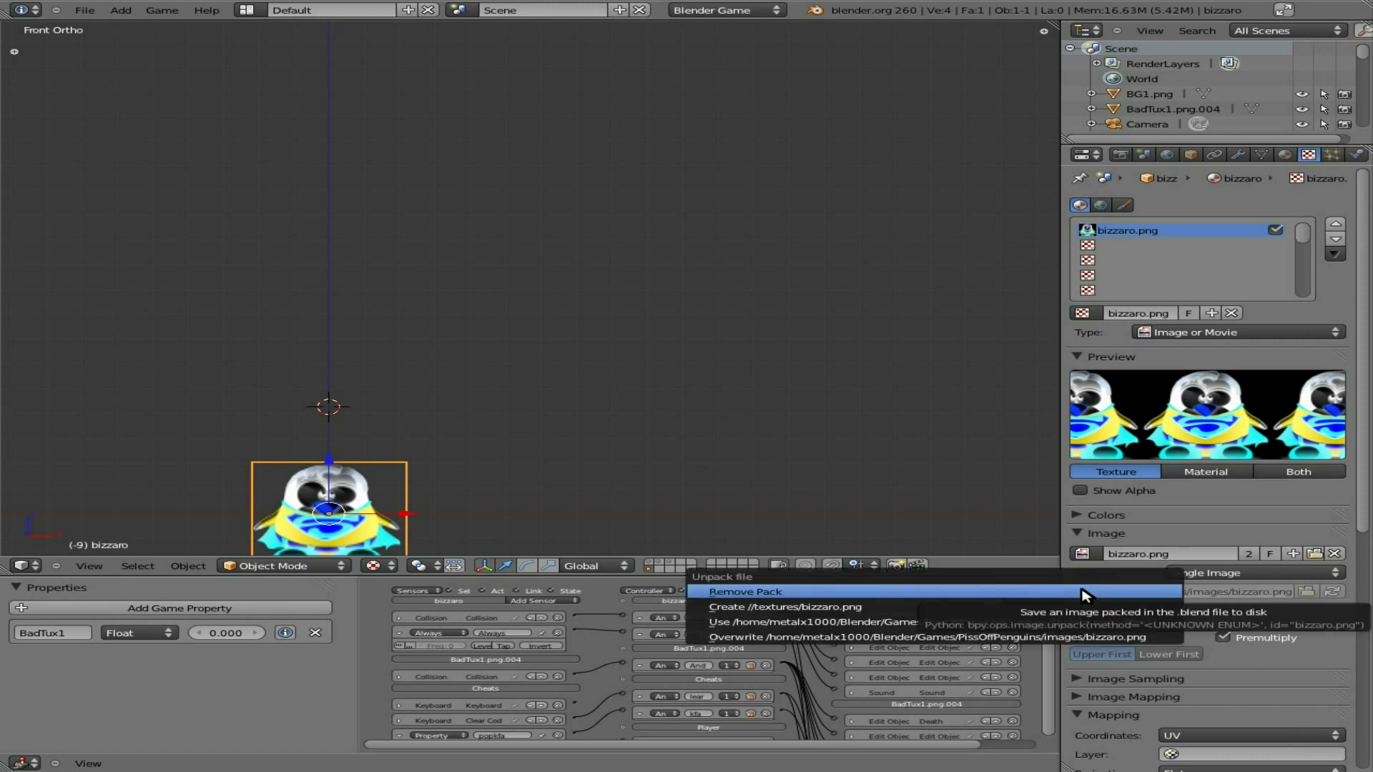
left_click(791, 593)
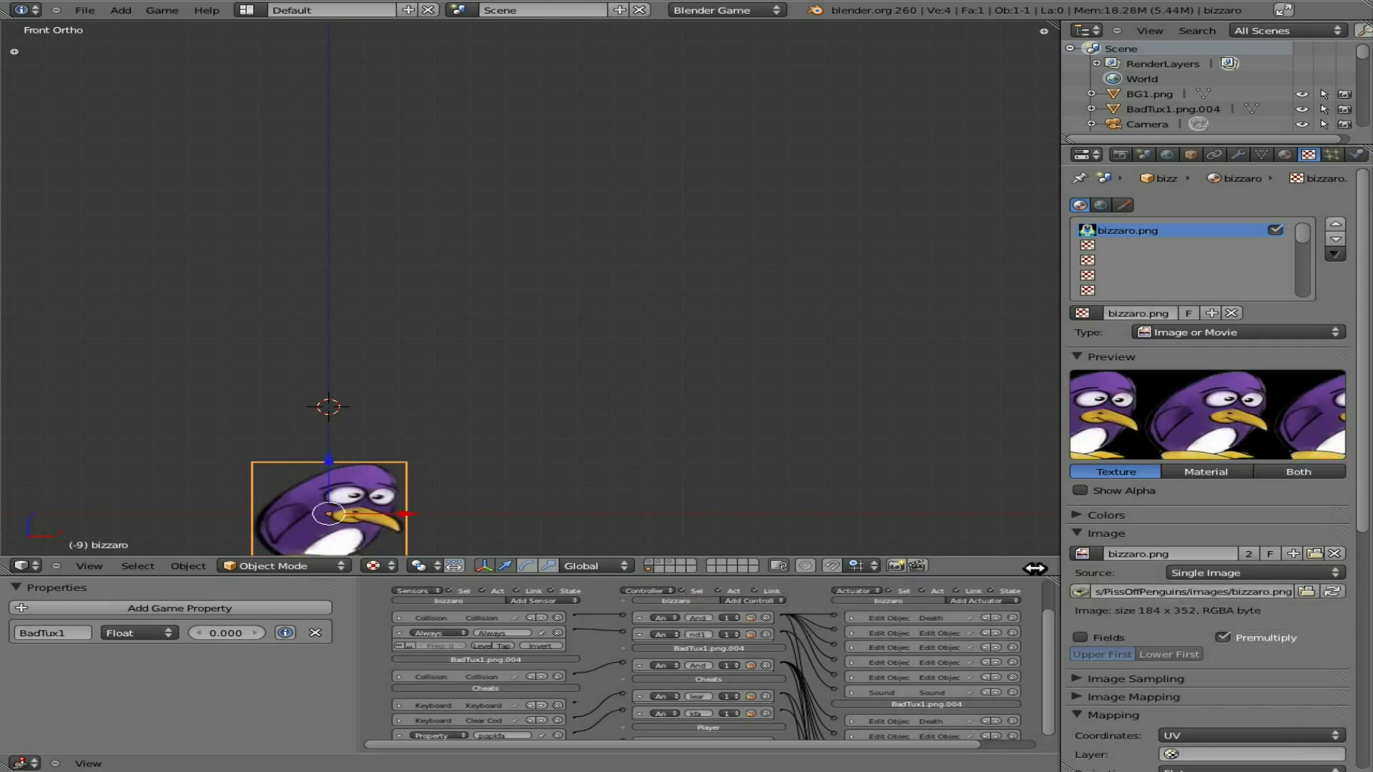
left_click(1081, 591)
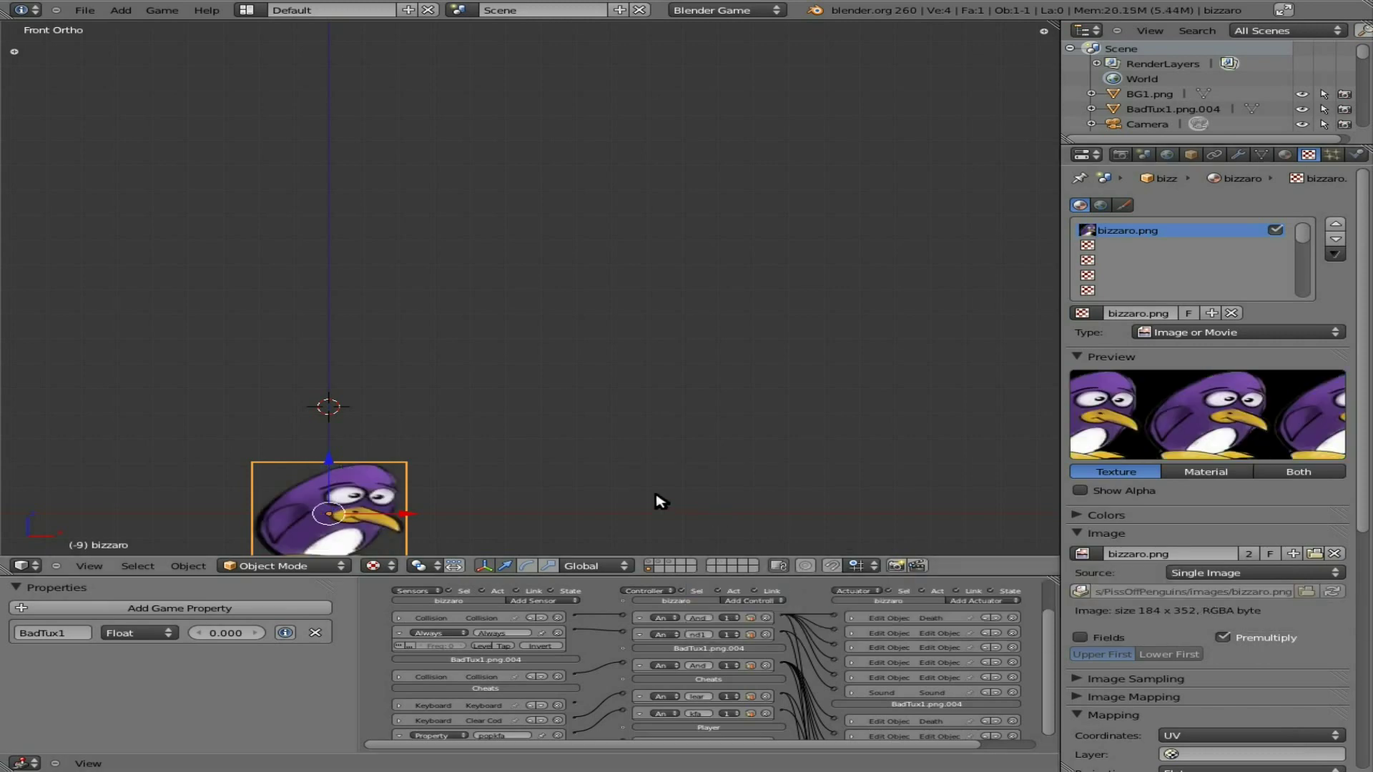
scroll(606, 489, "down", 1)
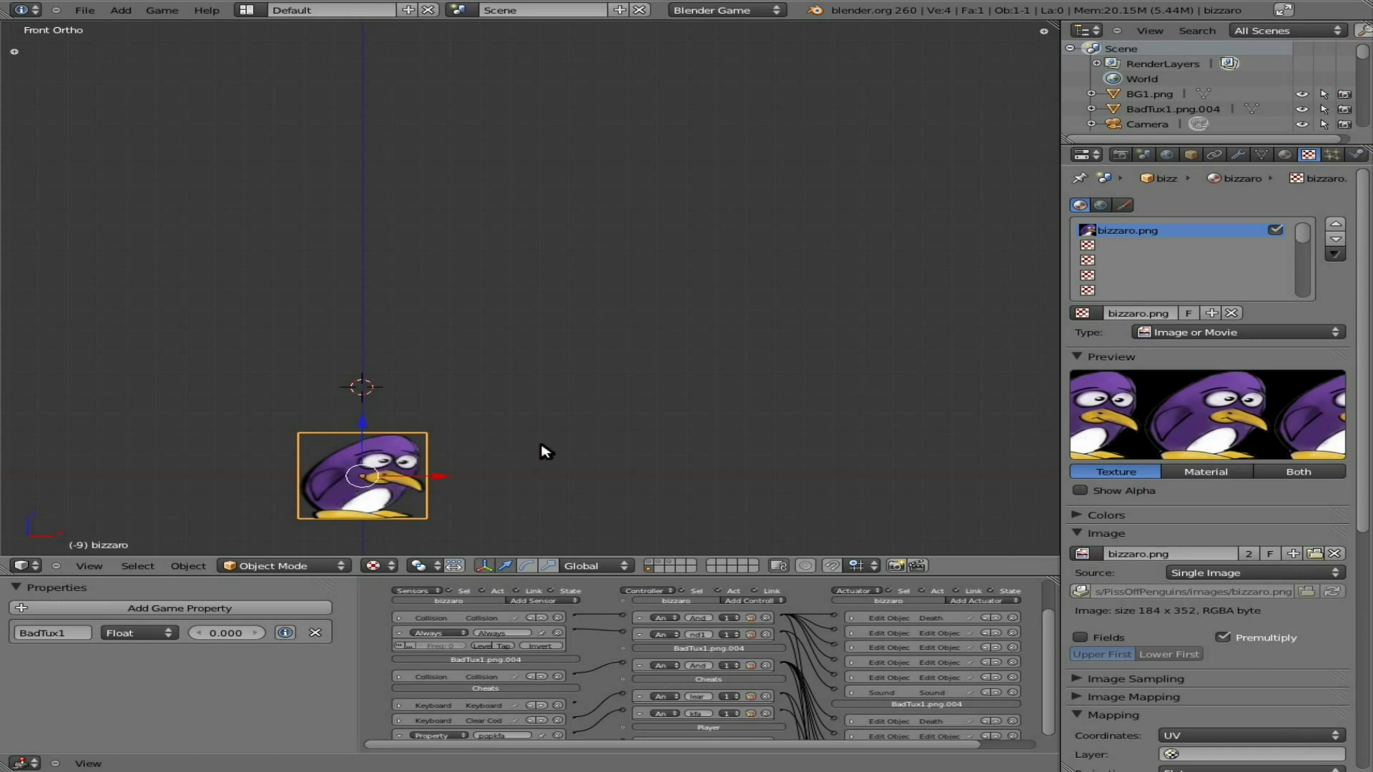
Scale the bizzaro sprite about 1.7x along Z and launch the game
key("s")
key("z")
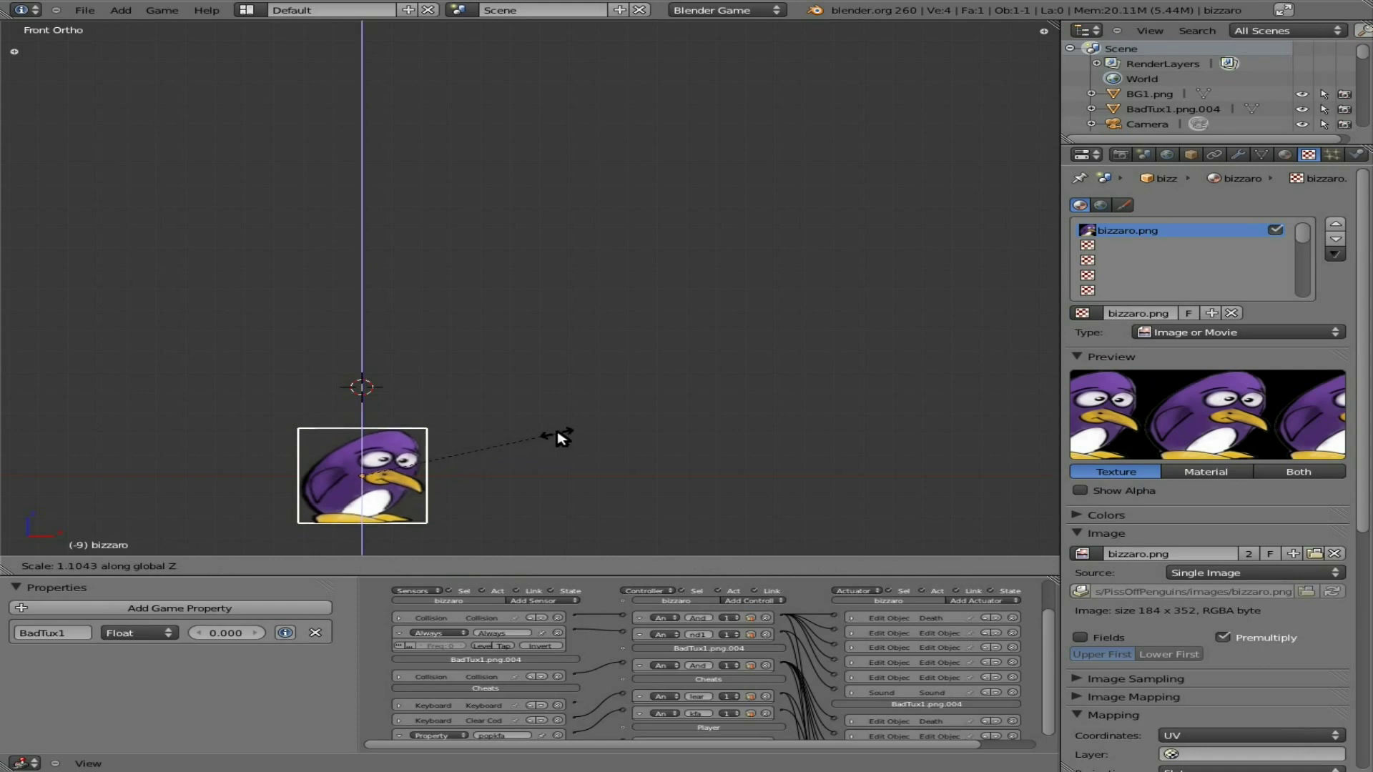
left_click(657, 388)
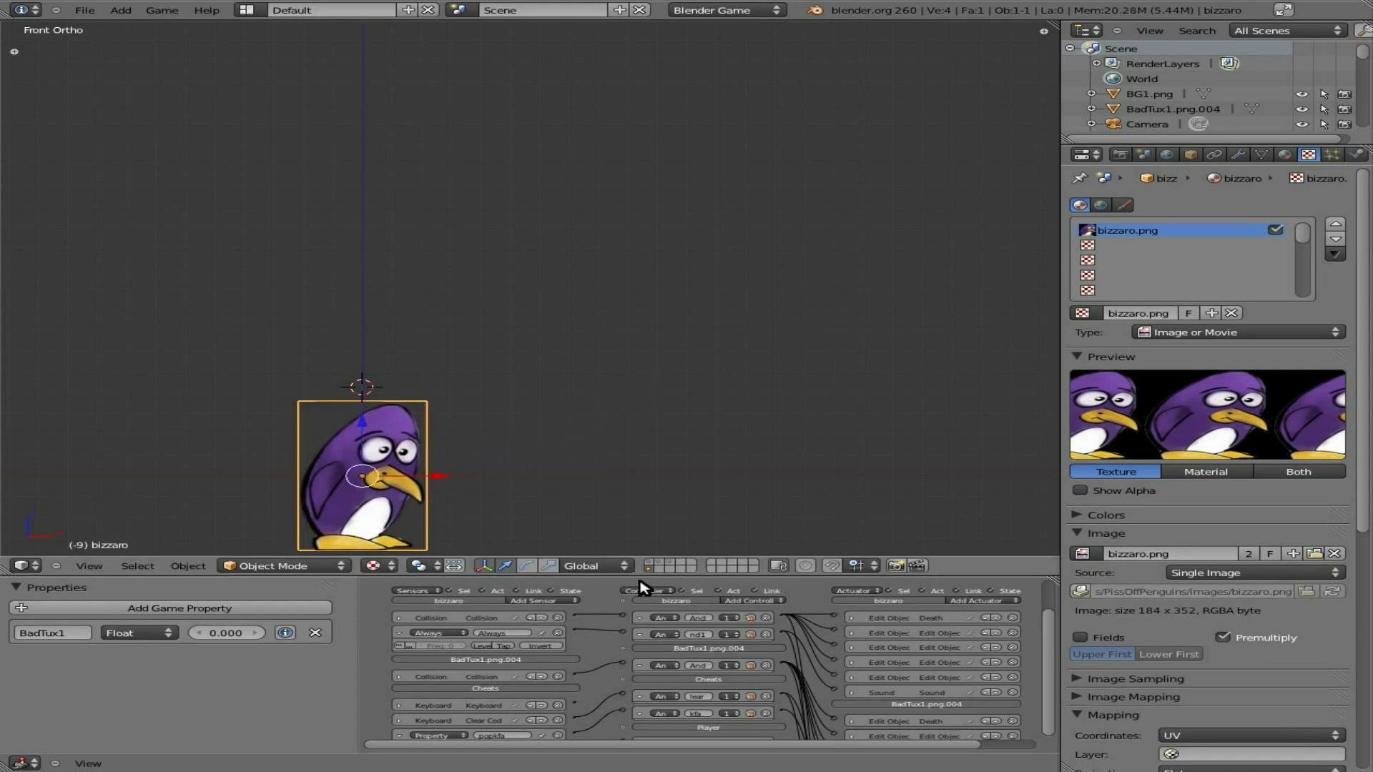
key("p")
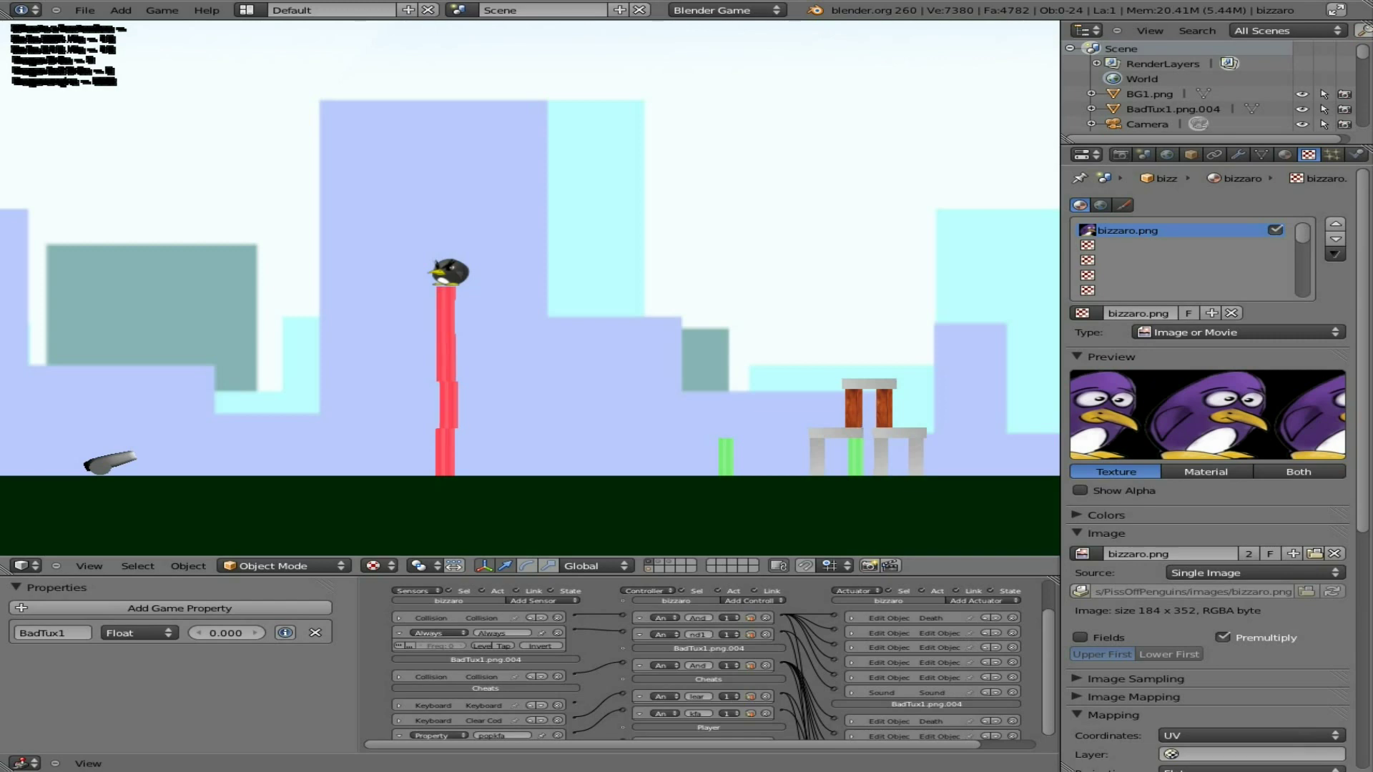
Play the level, firing penguins at the towers, adjusting aim and resetting, then stop the game
key("space")
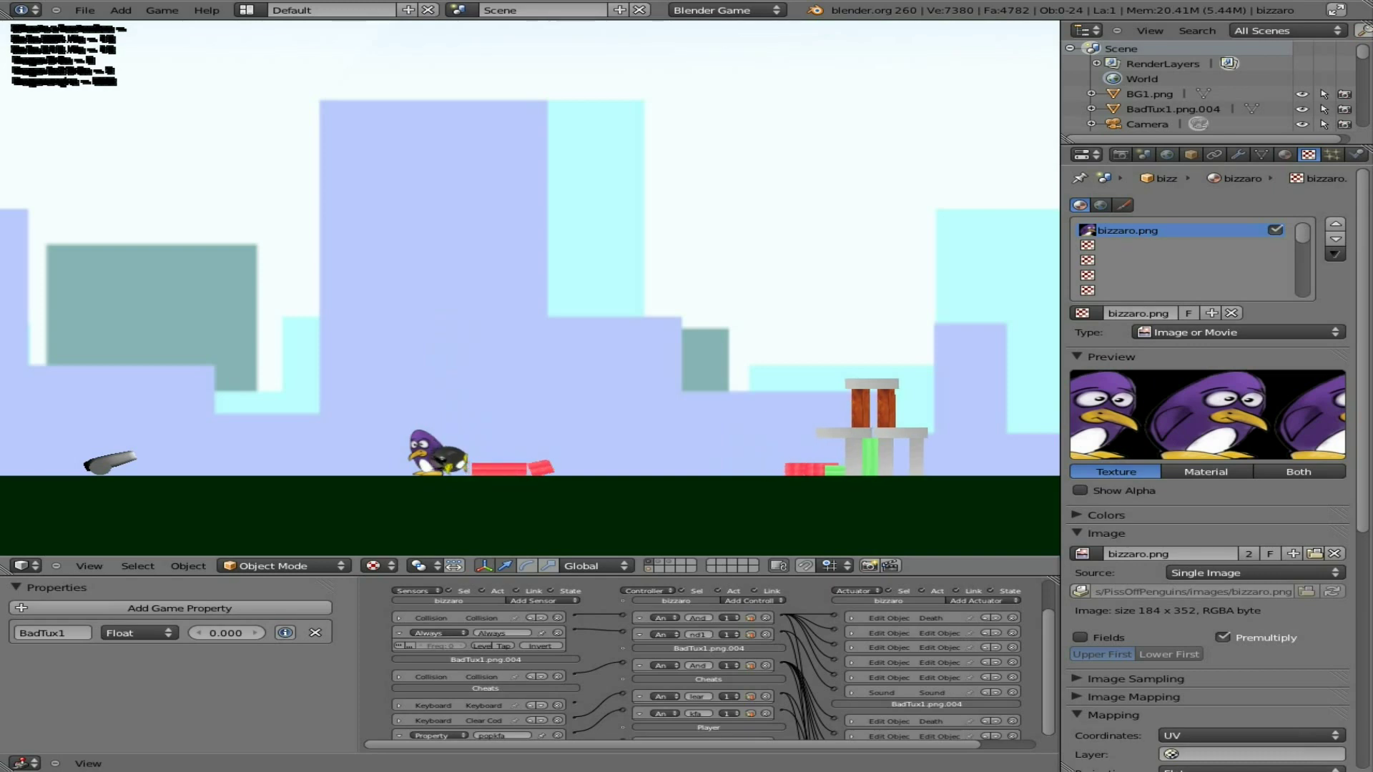
key("Up")
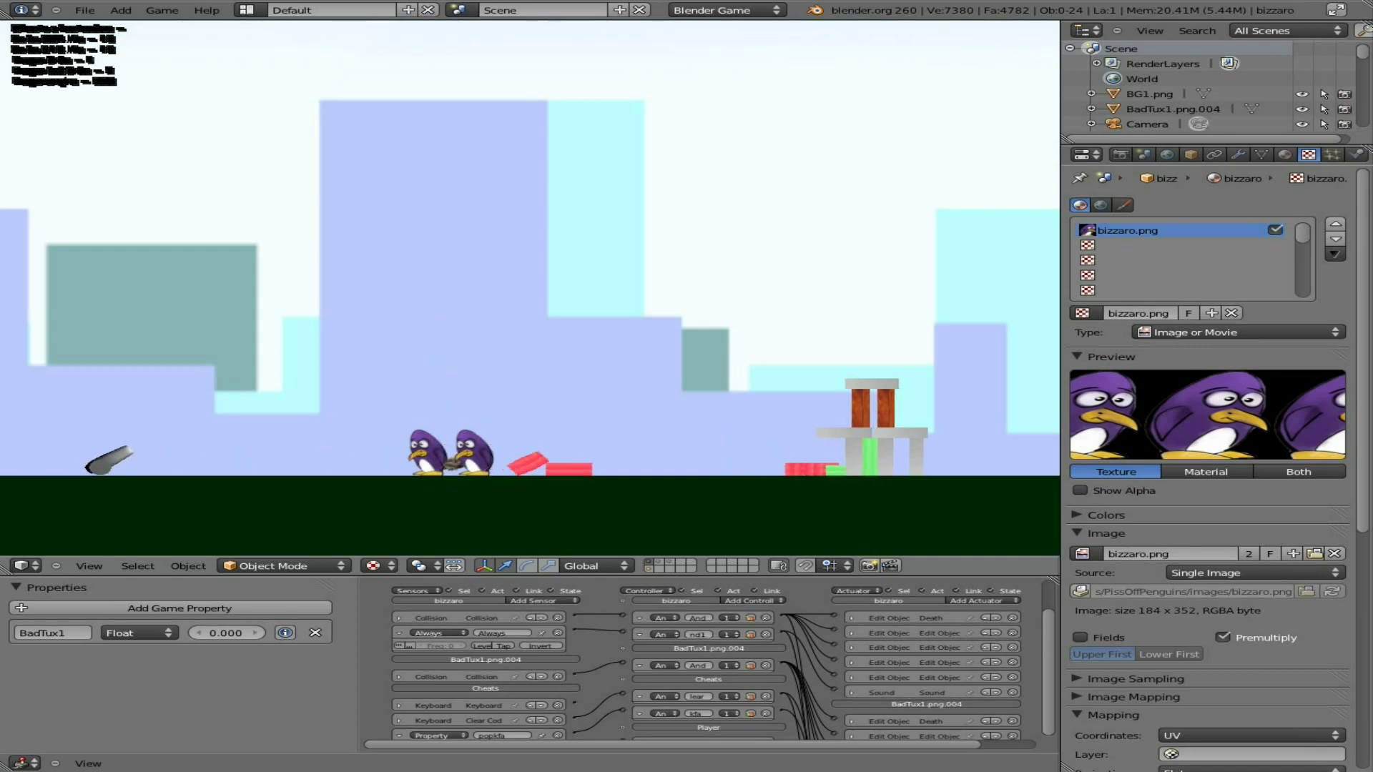
key("space")
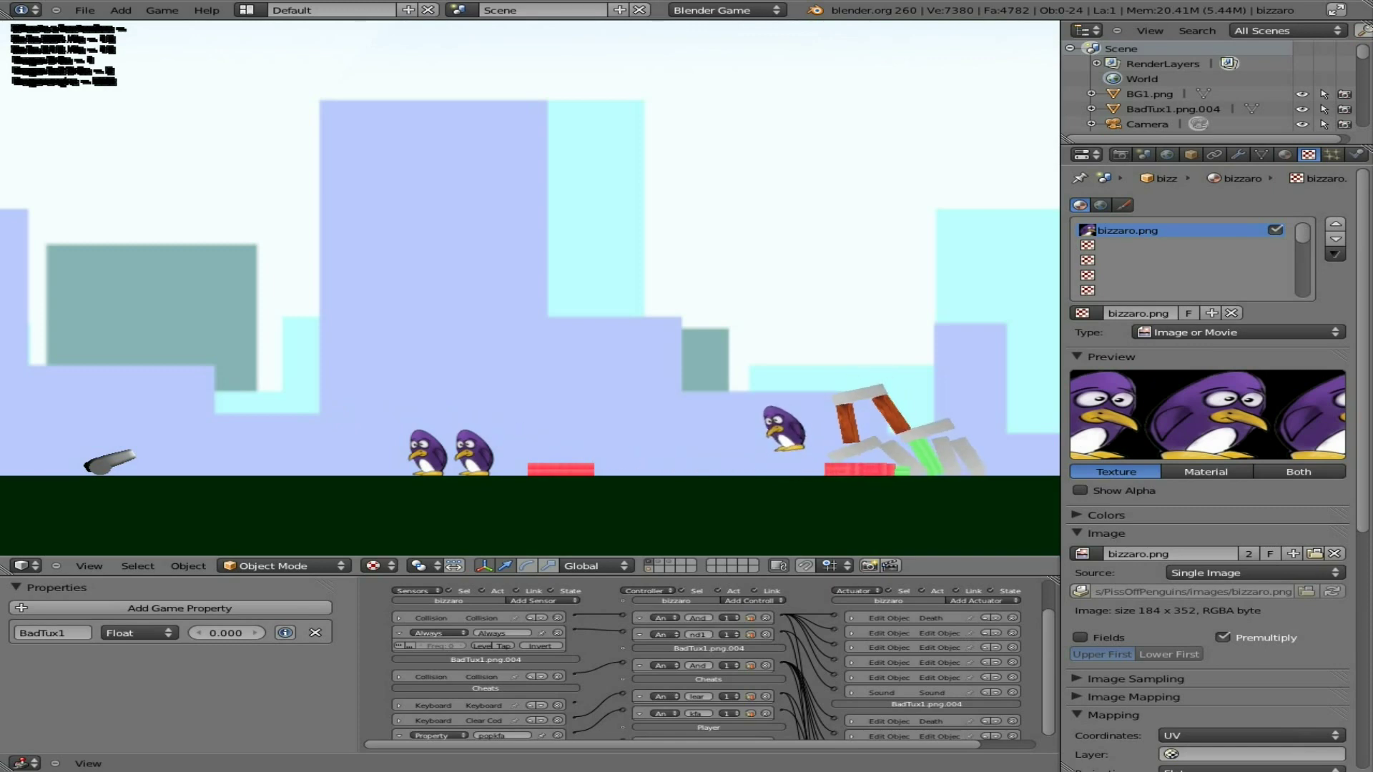
key("space")
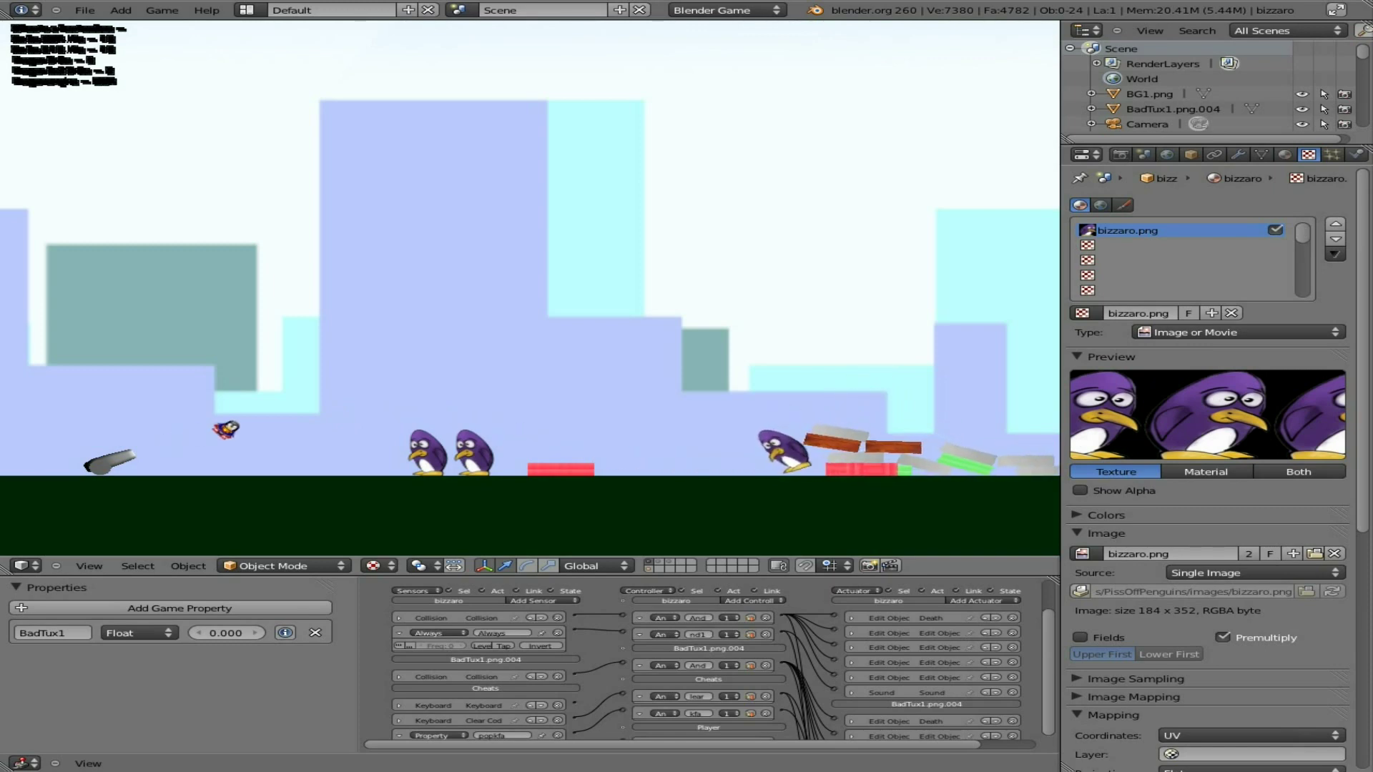
key("Up")
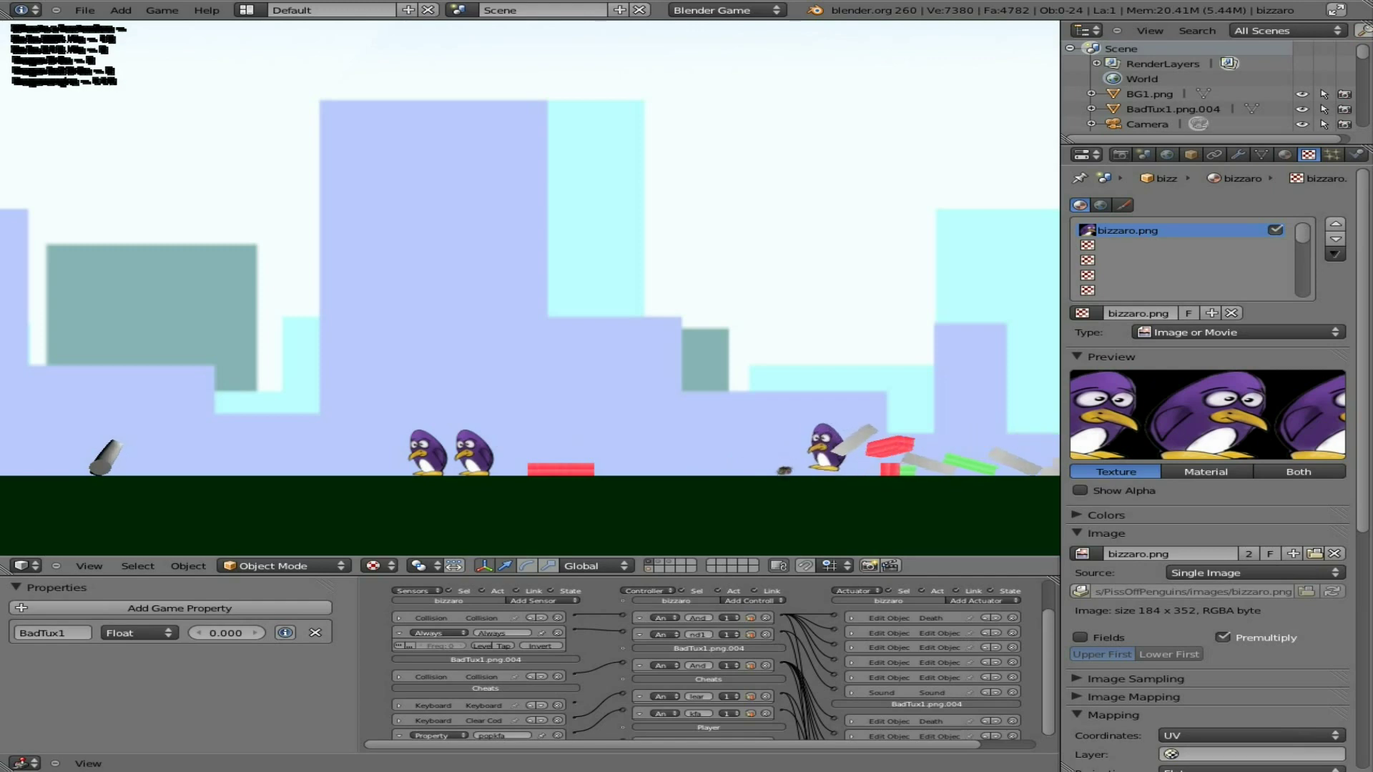
key("Down")
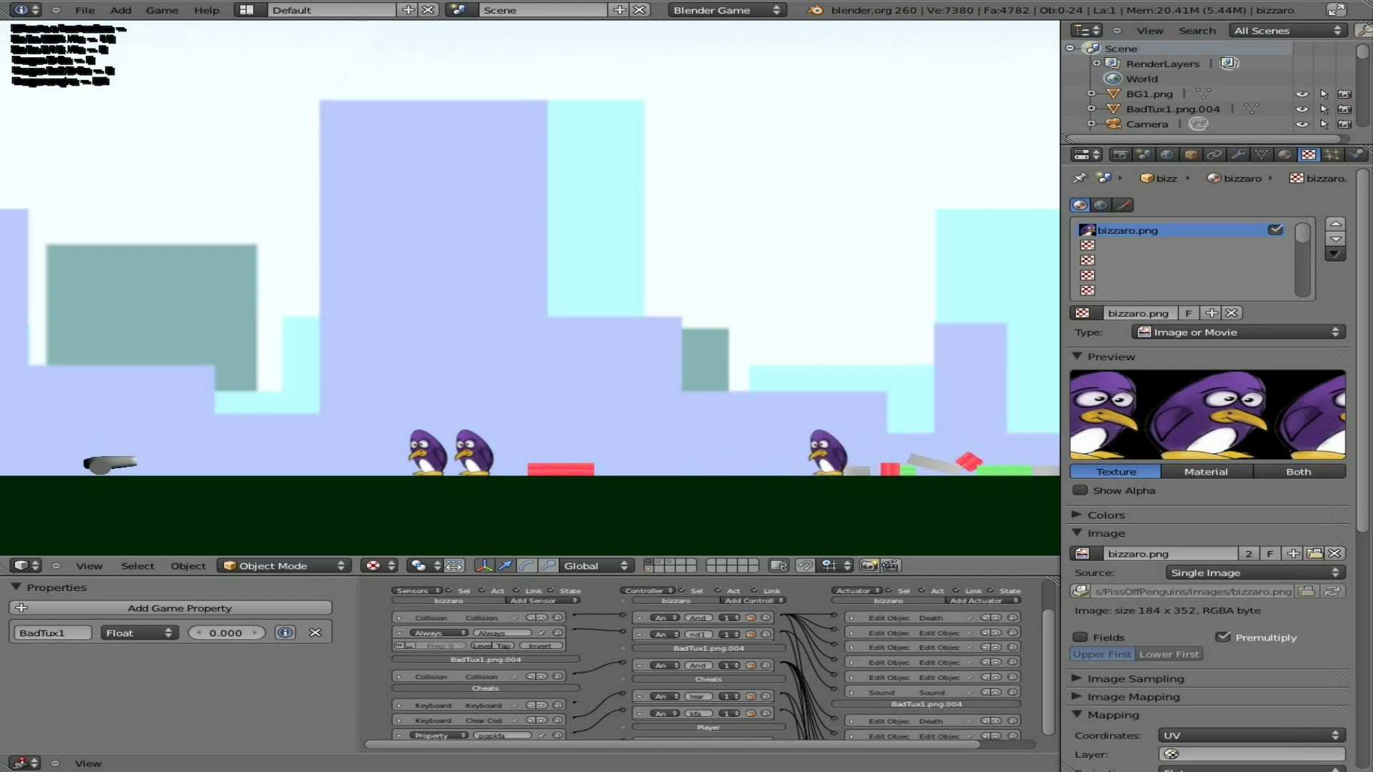
key("r")
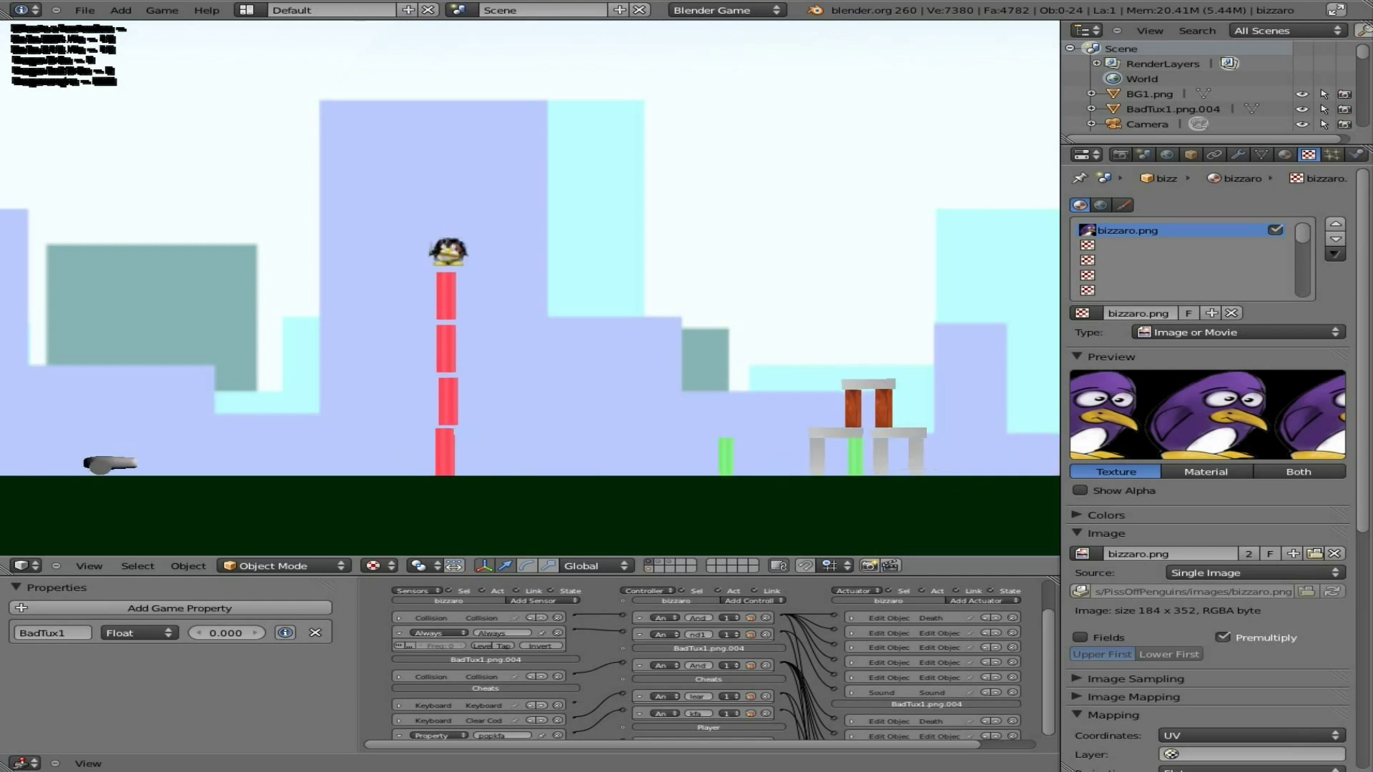
key("space")
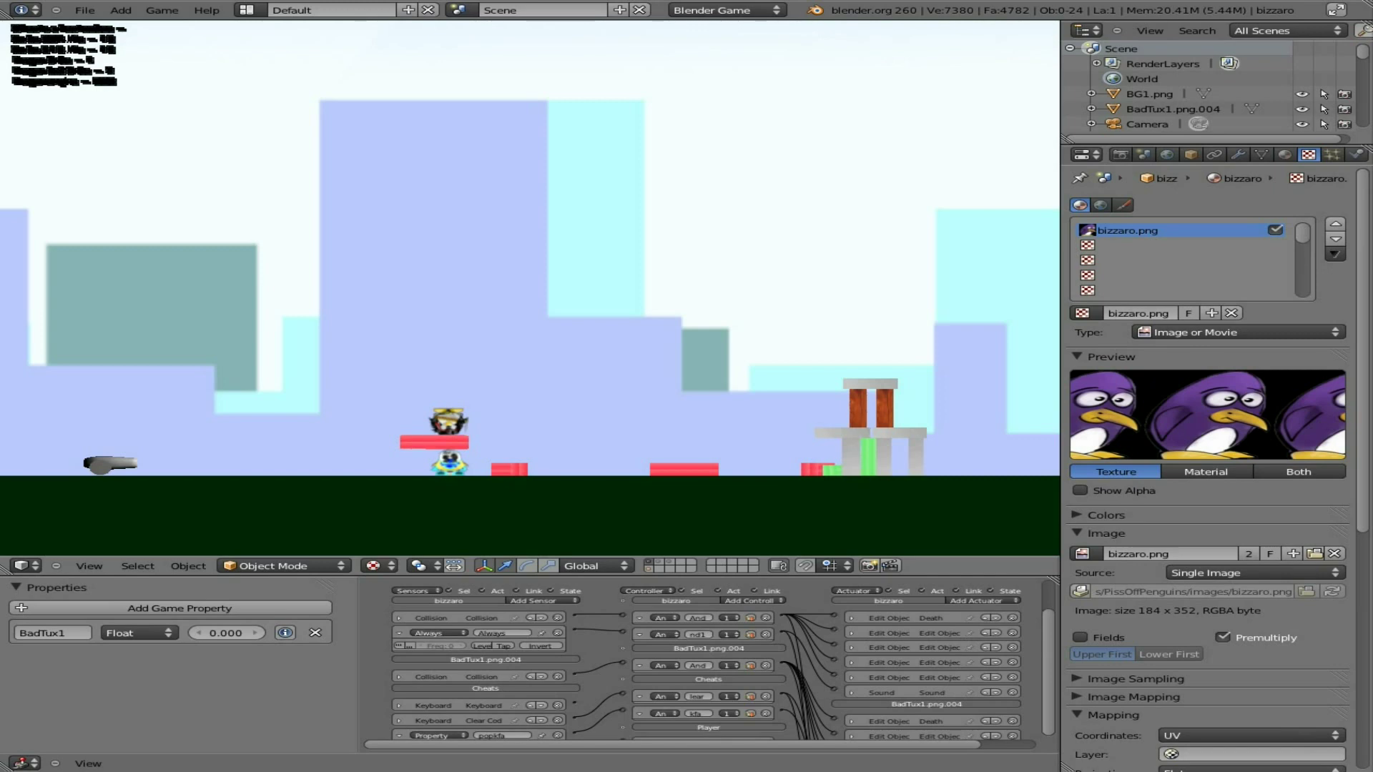
key("Escape")
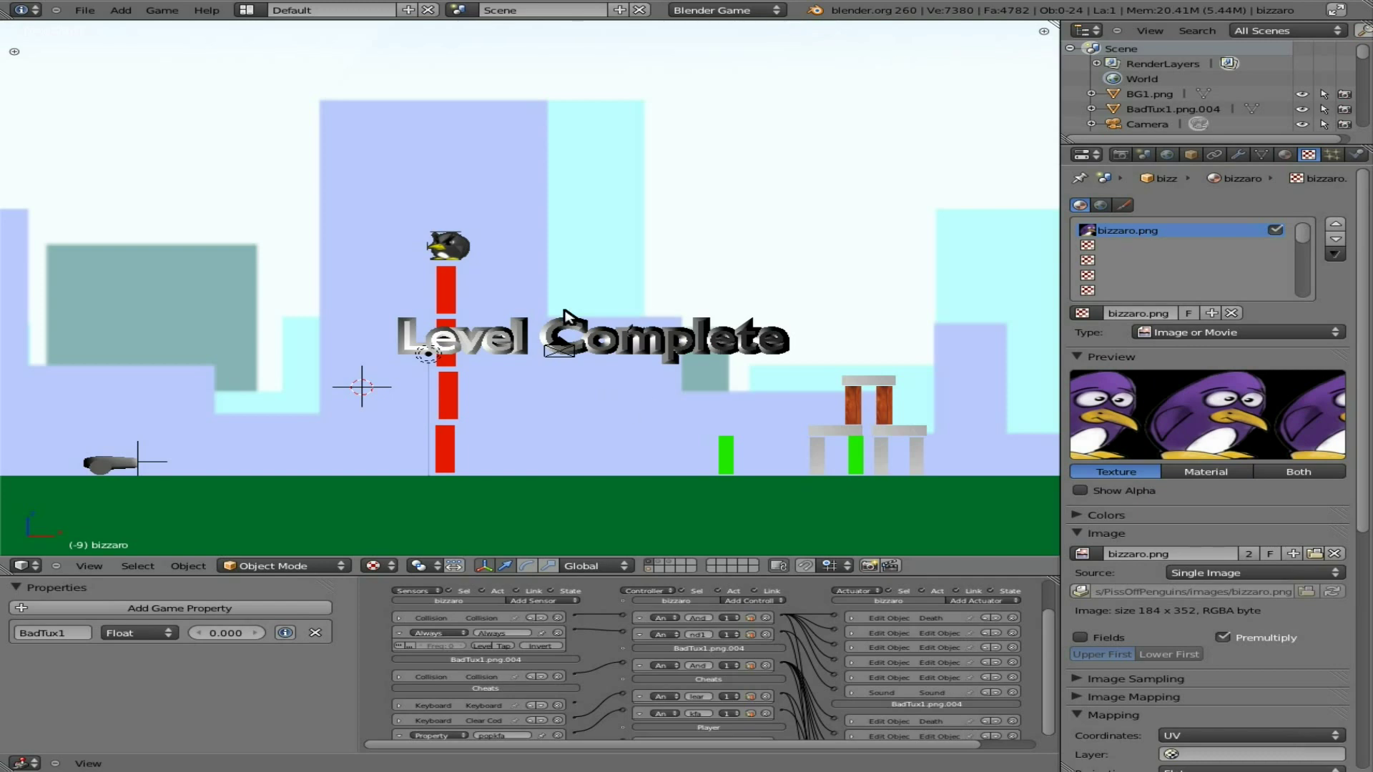
Save the blend file over the old one, then run the game once more and stop it
key("ctrl+s")
left_click(627, 312)
key("p")
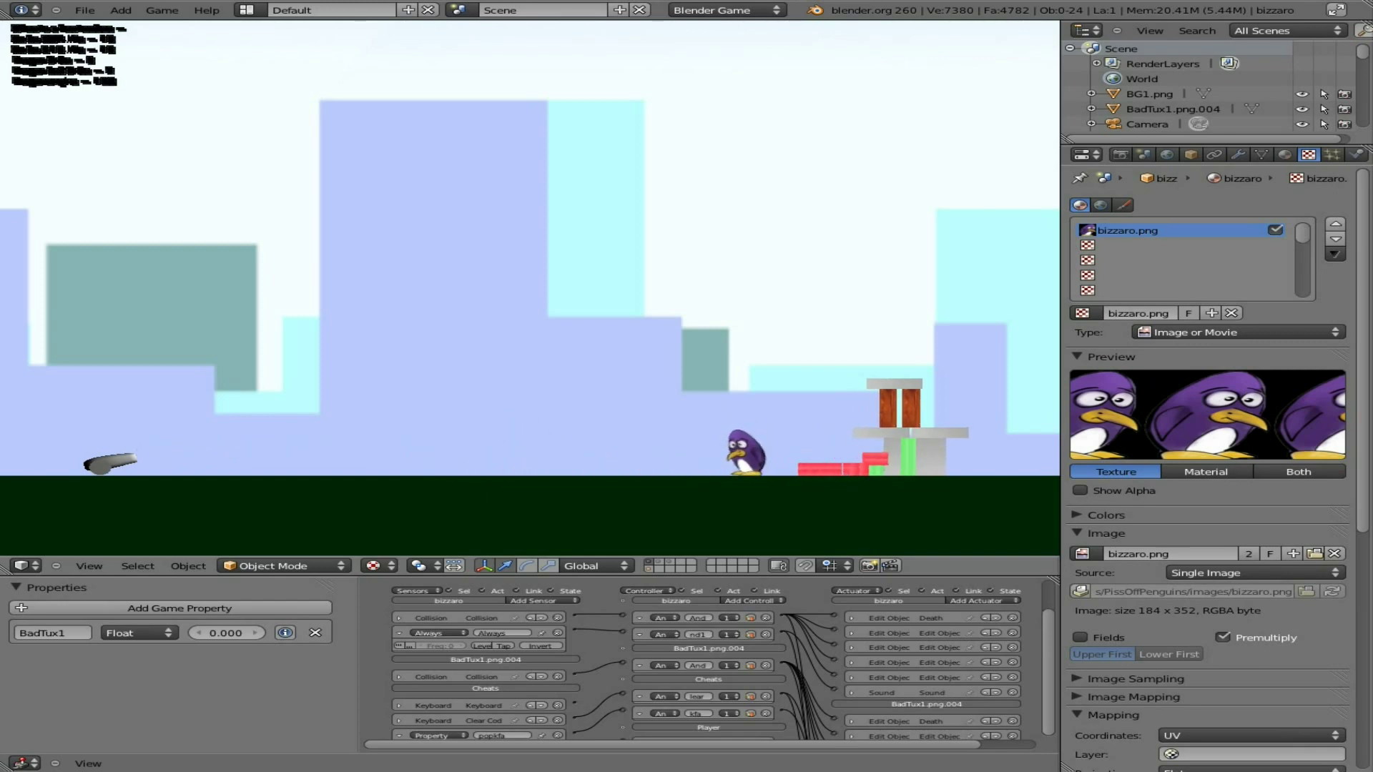
key("Escape")
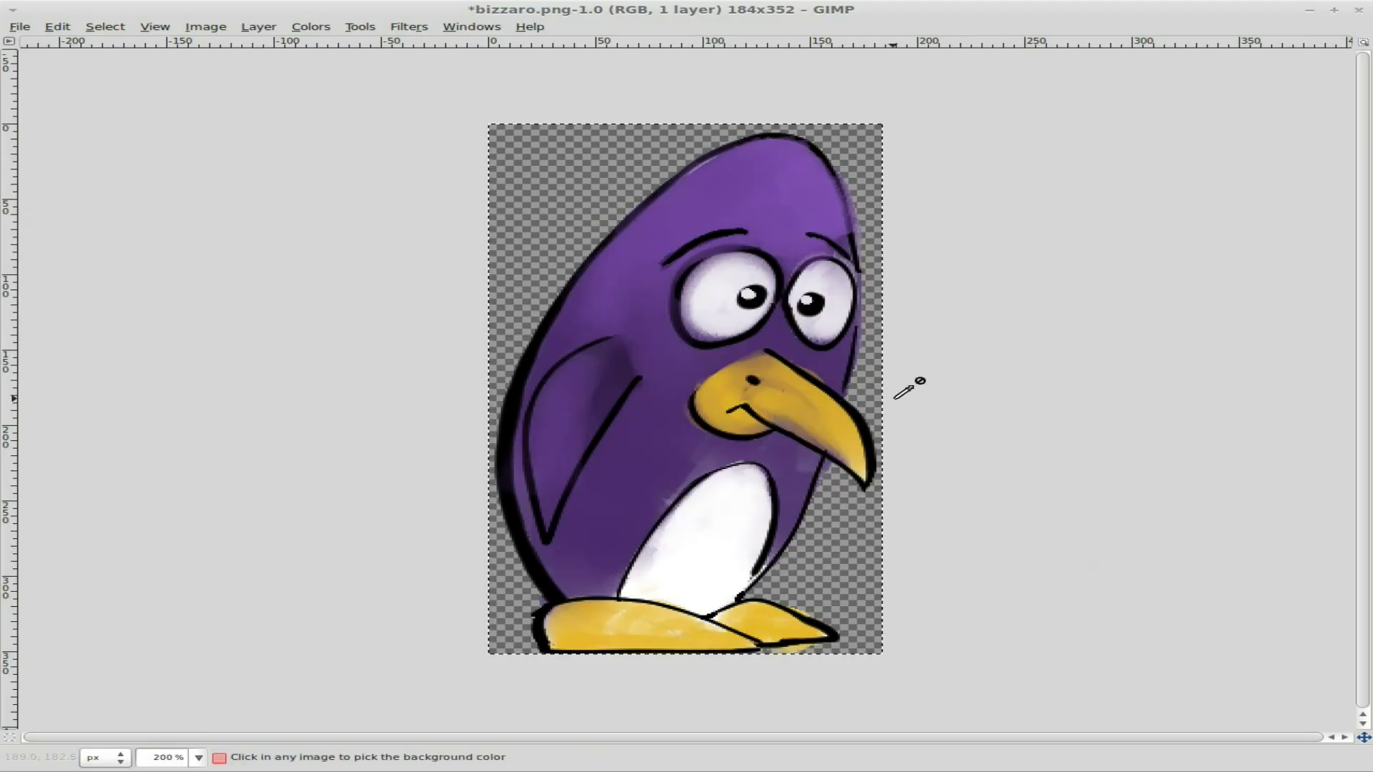
Undo the background deletion and the crop to get back the full 1984x1280 drawing
key("ctrl+z")
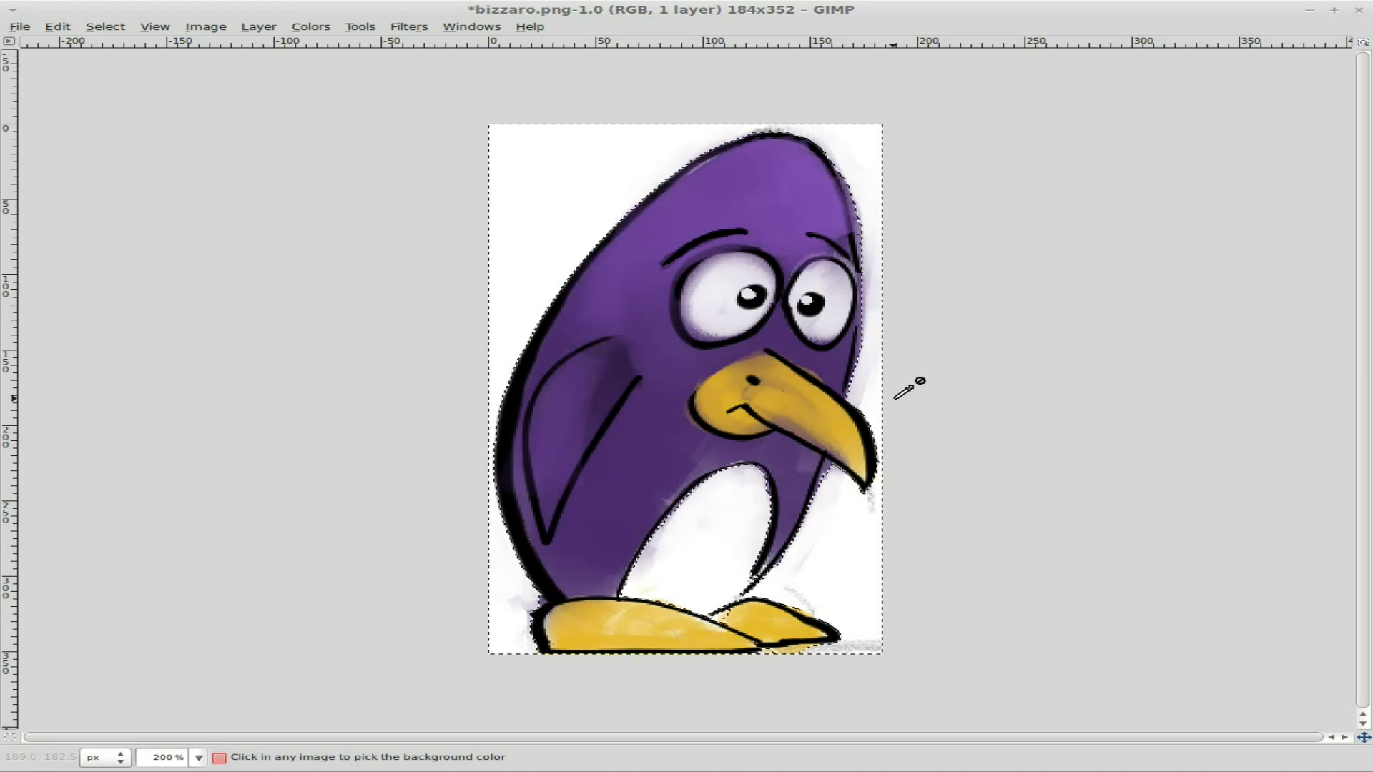
key("ctrl+z")
scroll(863, 413, "down", 3)
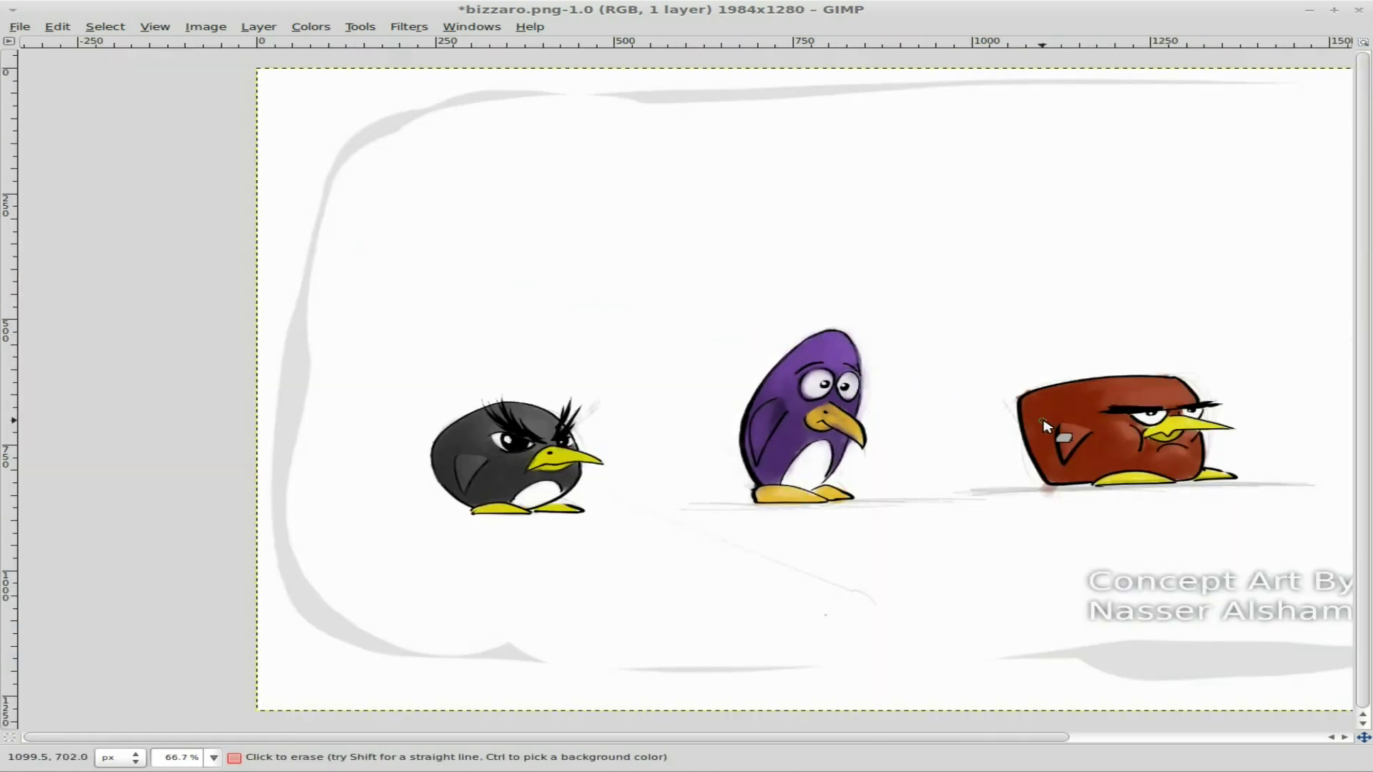
scroll(858, 436, "right", 8)
scroll(622, 443, "up", 1)
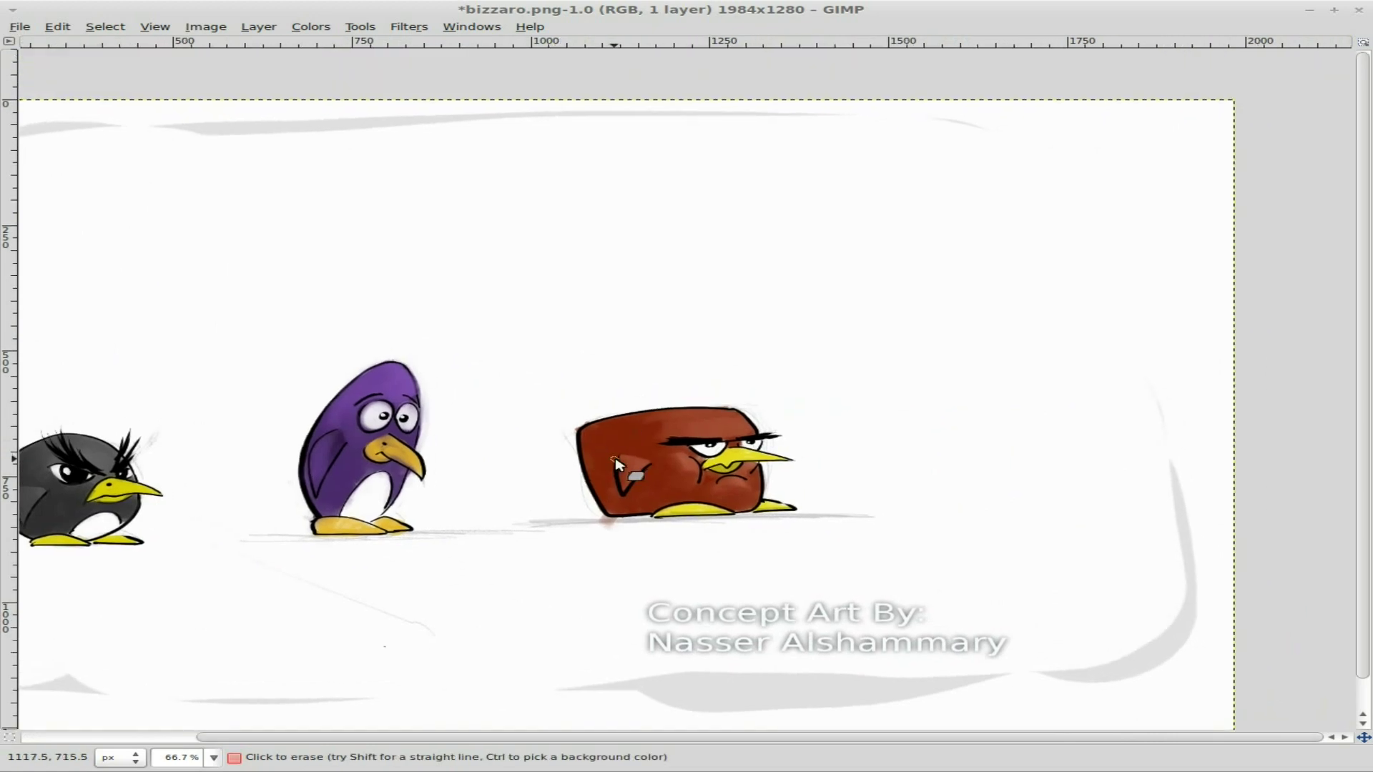
Crop the concept art to a tight 313x224 rectangle around the red square bird
key("r")
mouse_move(552, 382)
left_mouse_down()
mouse_move(886, 473)
mouse_move(873, 521)
mouse_move(797, 518)
left_mouse_up()
left_click_drag(578, 435, 601, 434)
left_click_drag(773, 393, 781, 459)
left_click(694, 469)
key("2")
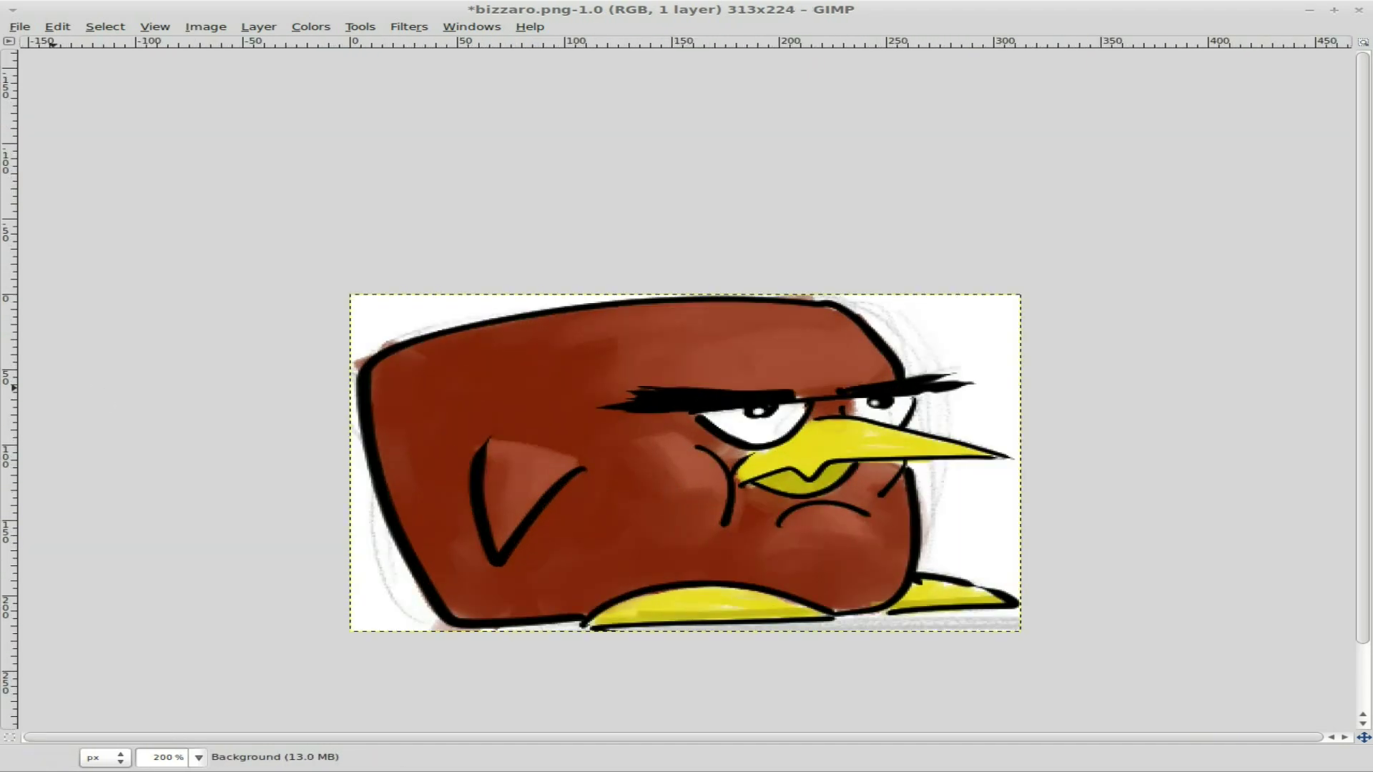
Fuzzy-select the red bird's white background and delete it to transparency
left_click(454, 308)
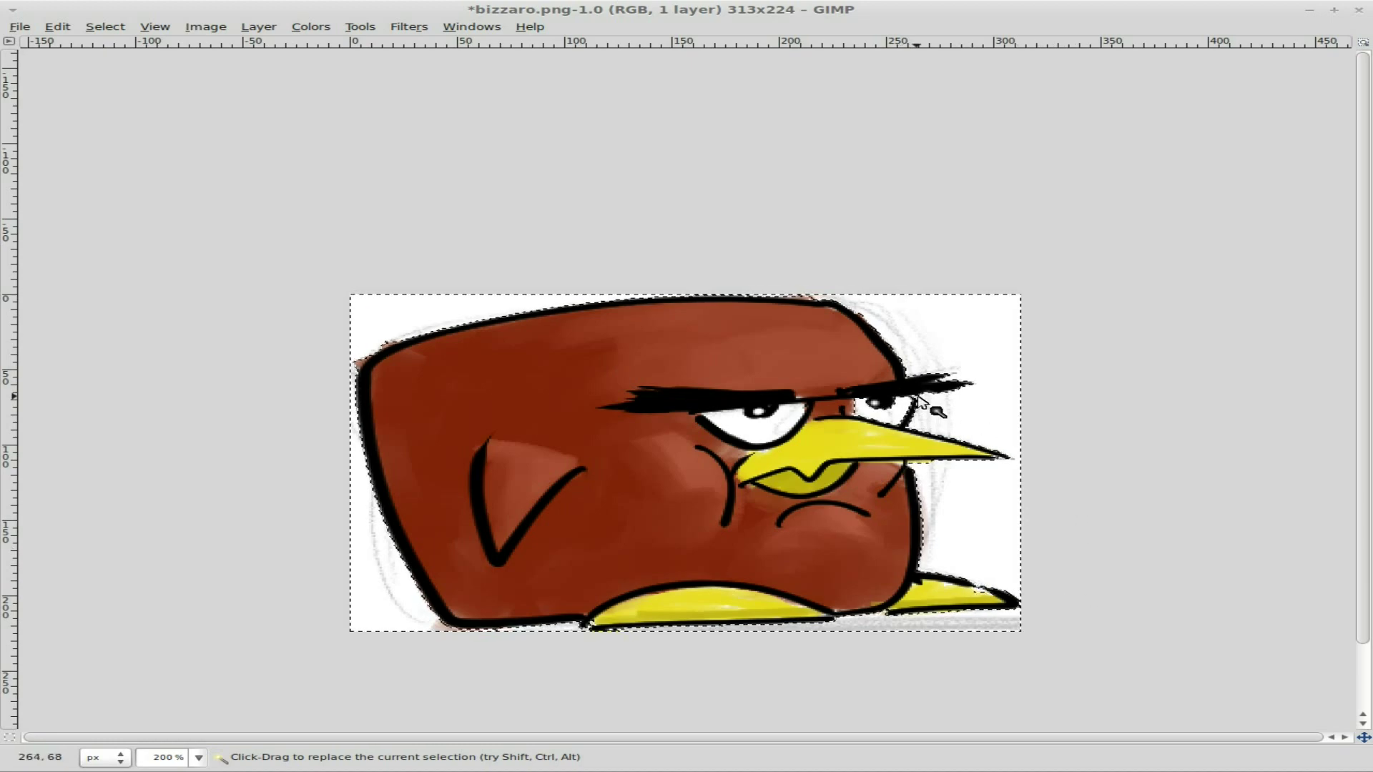
scroll(917, 395, "up", 2, "ctrl")
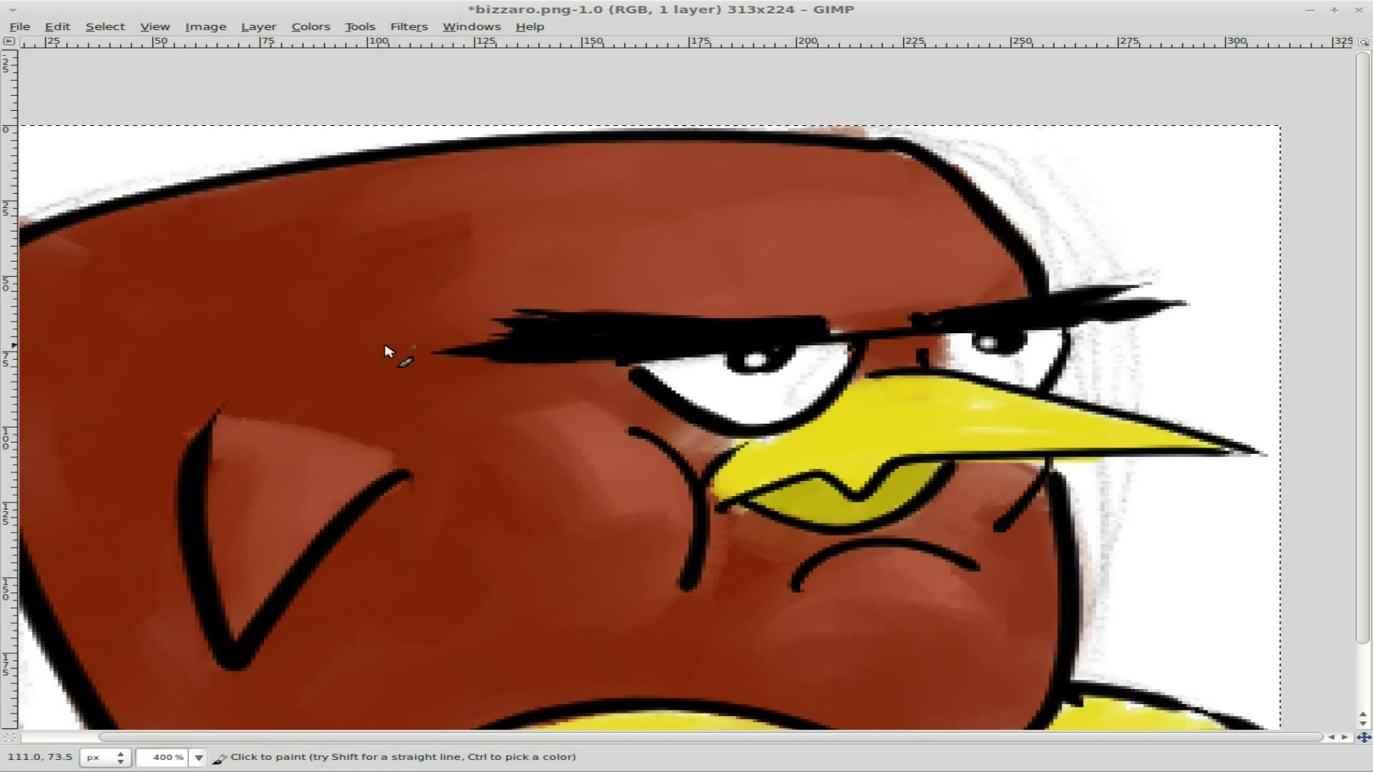
key("u")
left_click(1152, 214)
scroll(1064, 223, "down", 1)
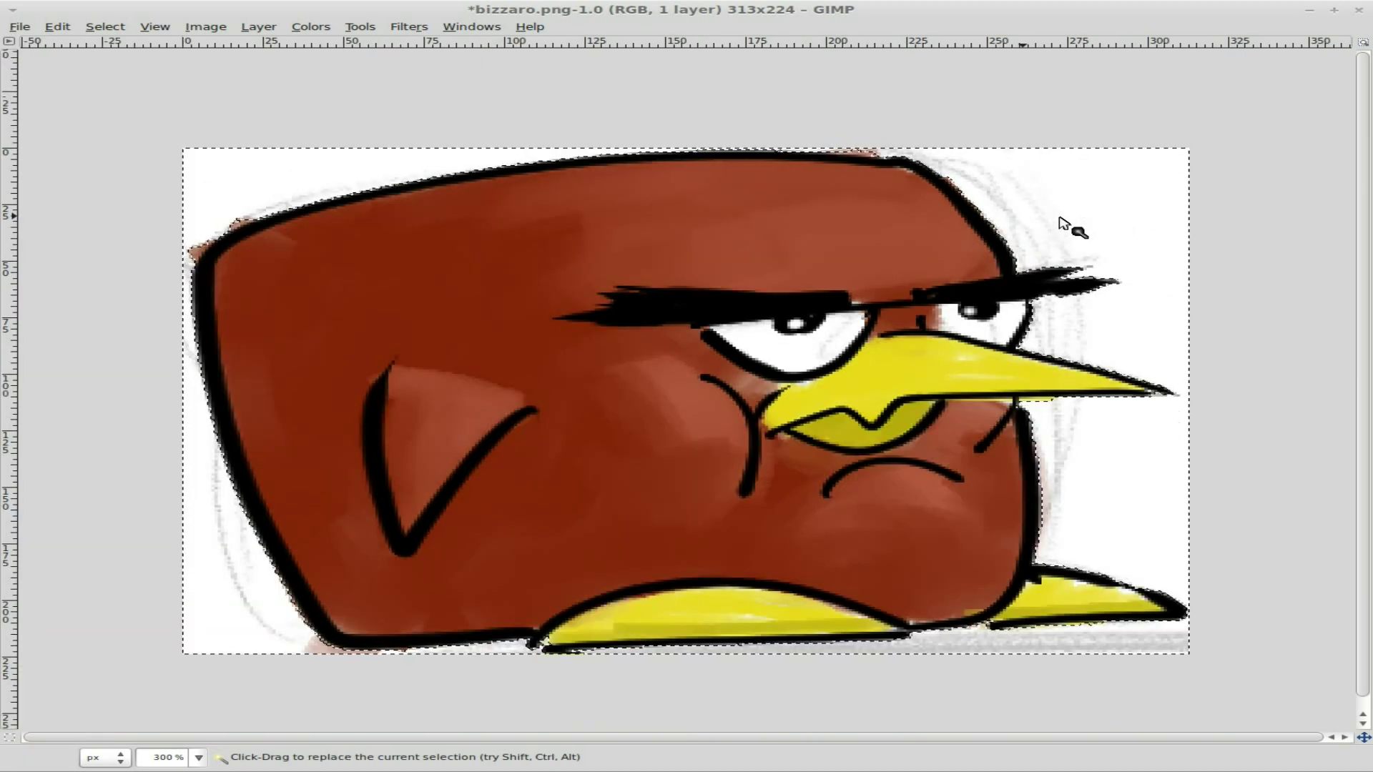
key("Delete")
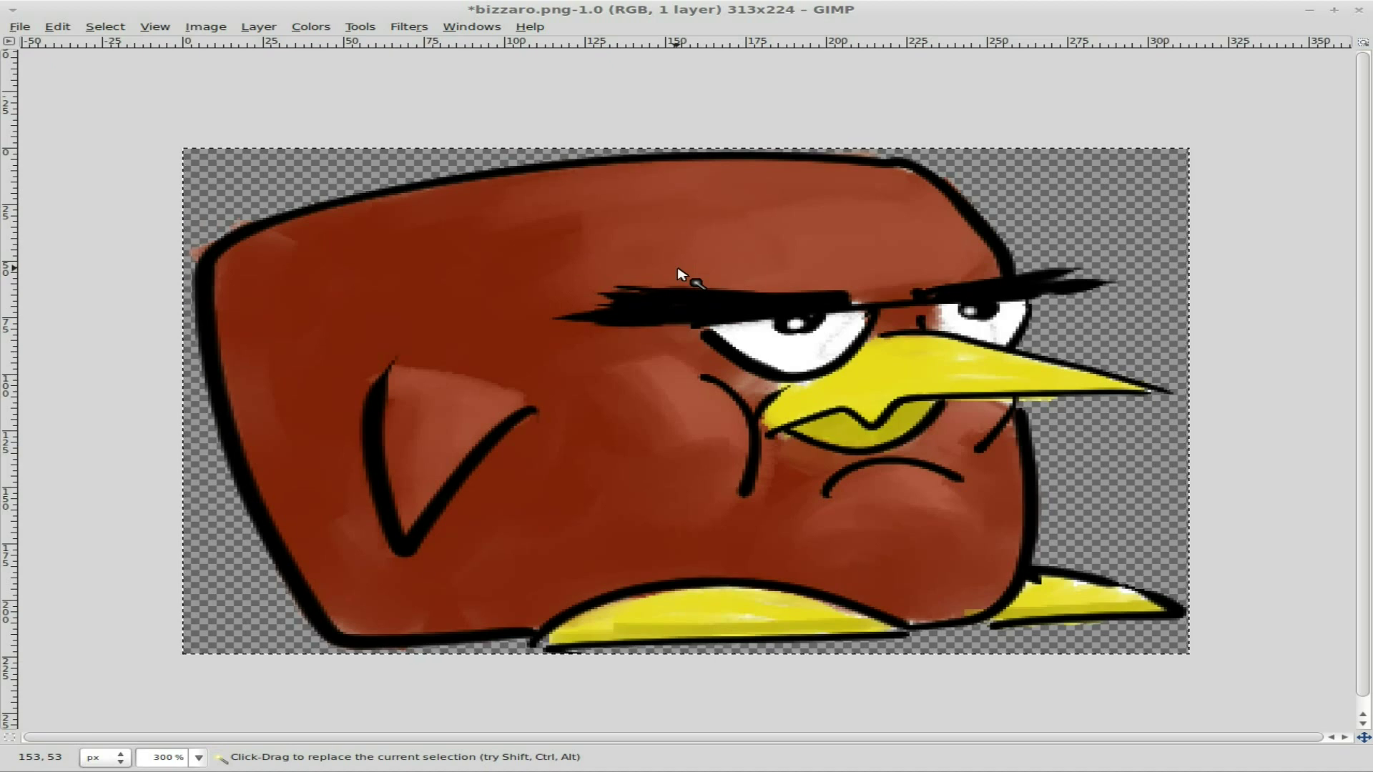
Rotate the red bird layer by 3.61 degrees to straighten it
key("shift+r")
left_click(772, 256)
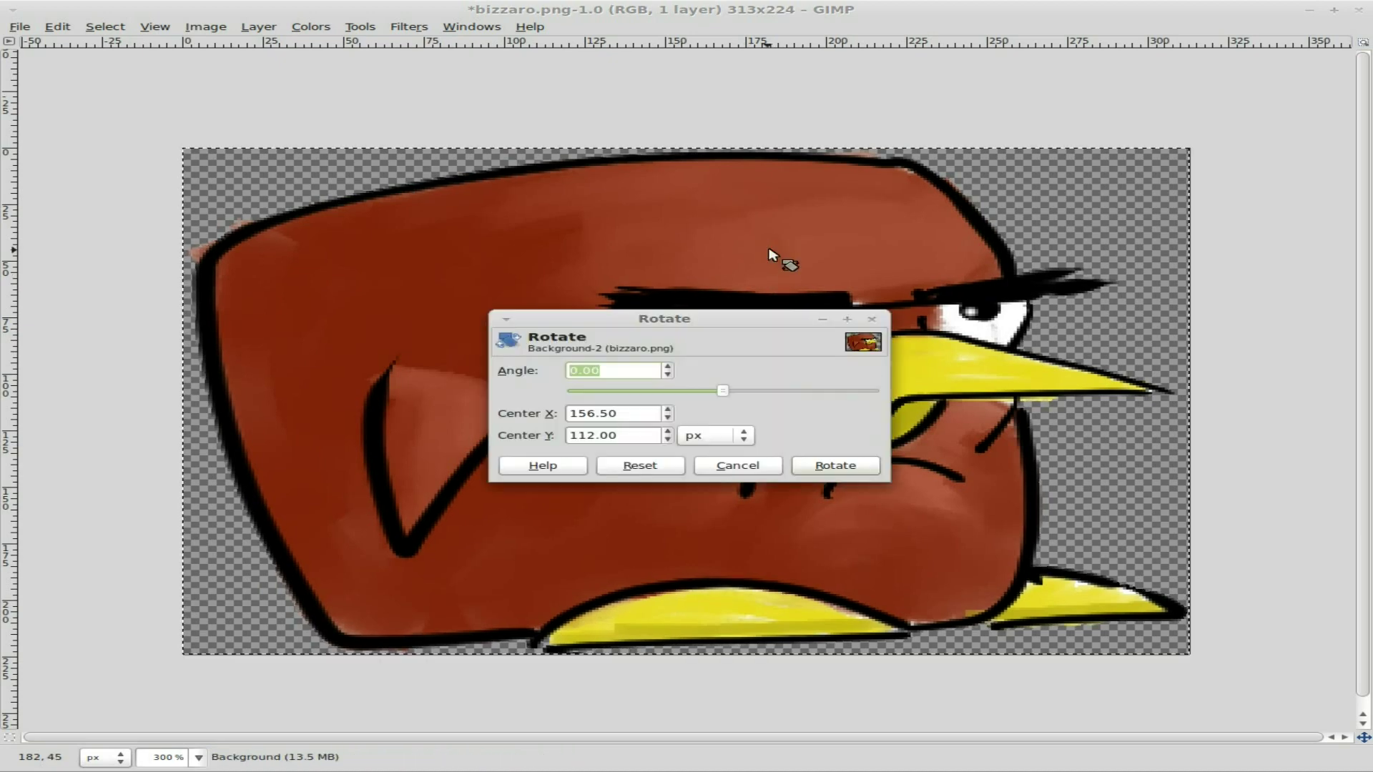
left_click_drag(723, 396, 723, 389)
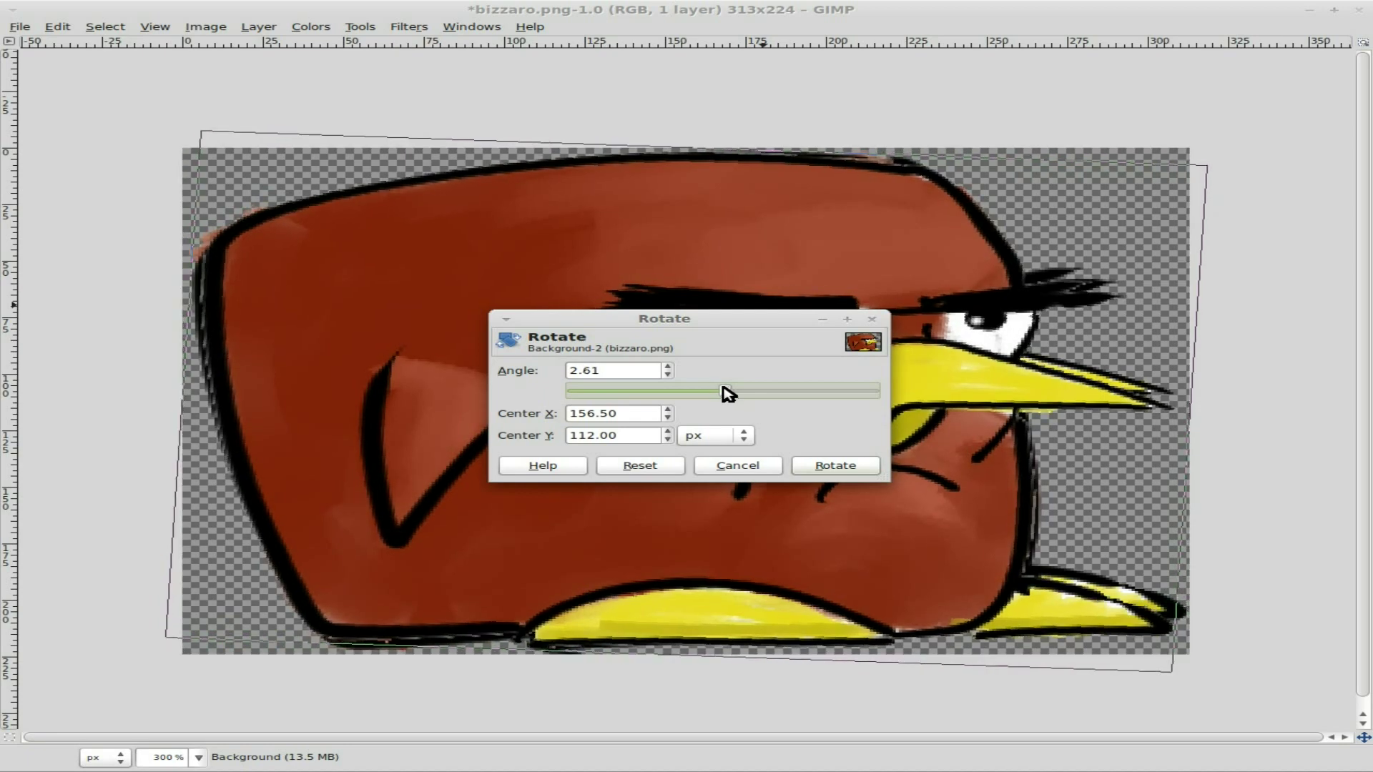
left_click_drag(728, 394, 722, 393)
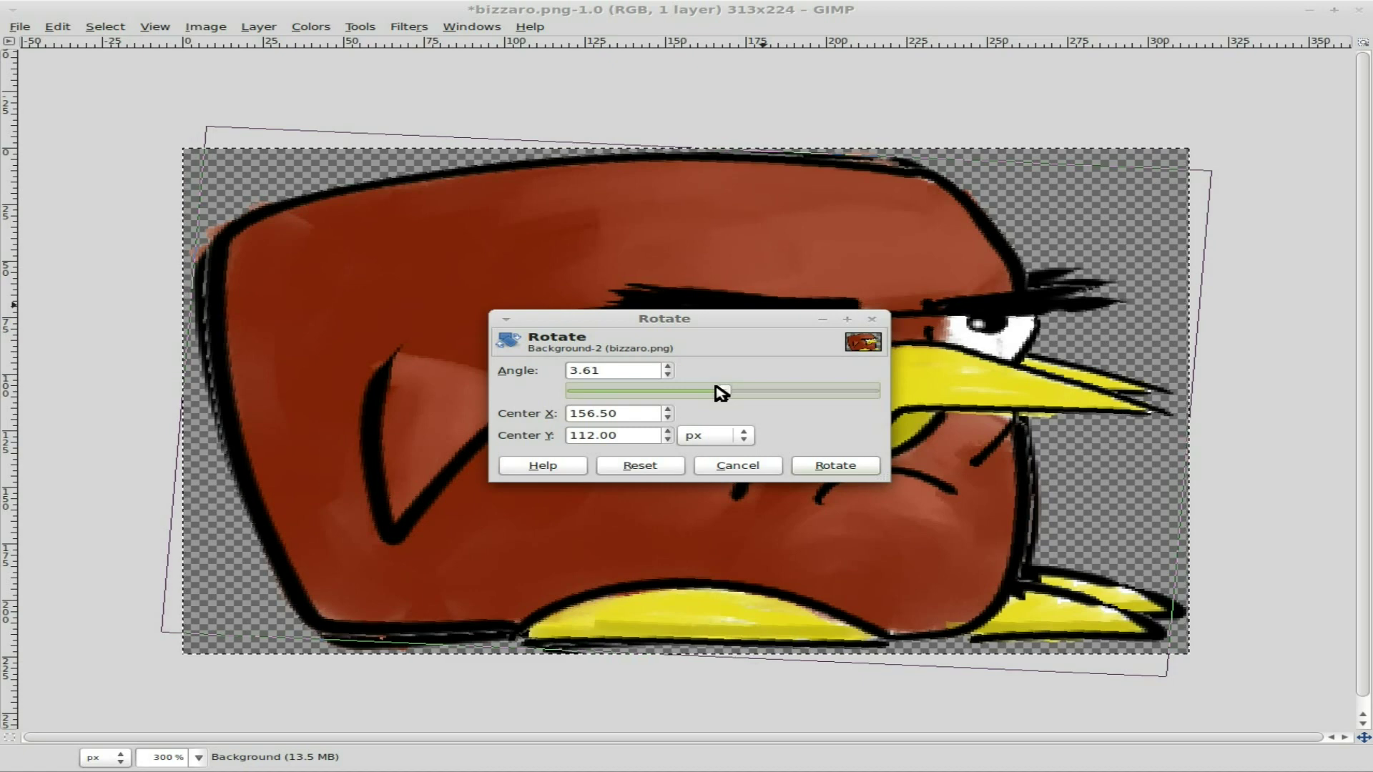
left_click(831, 466)
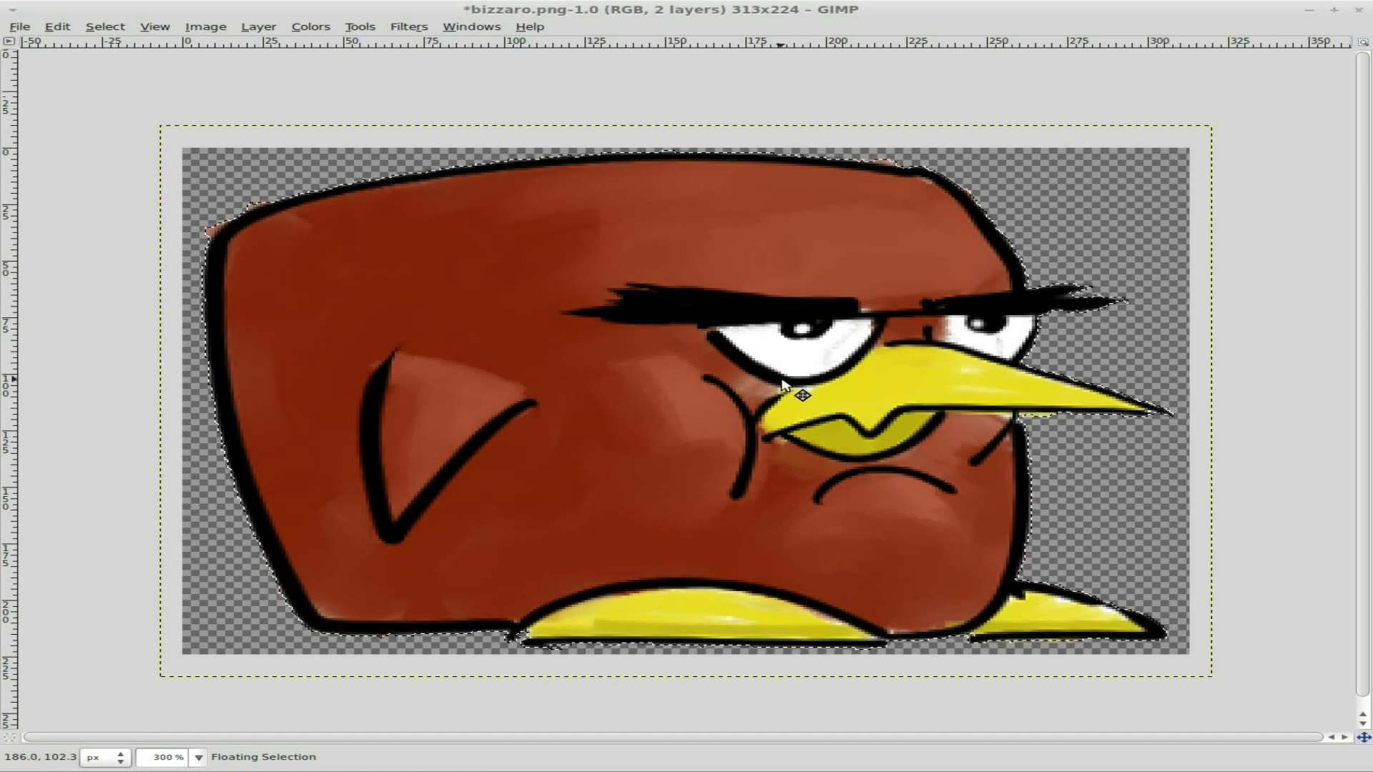
Shift the rotated bird slightly down, then crop the canvas to 302x217 around it
left_click_drag(768, 384, 769, 392)
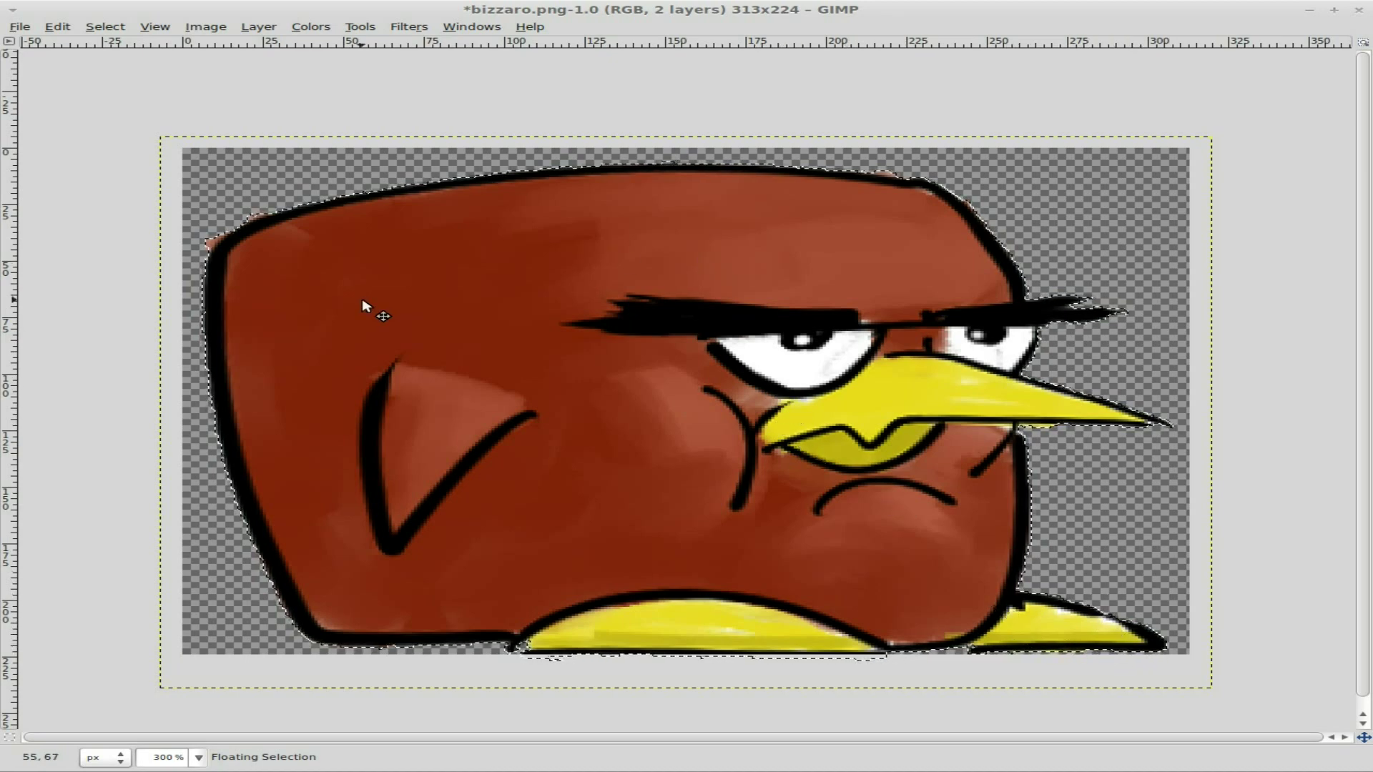
left_click_drag(212, 171, 1174, 652)
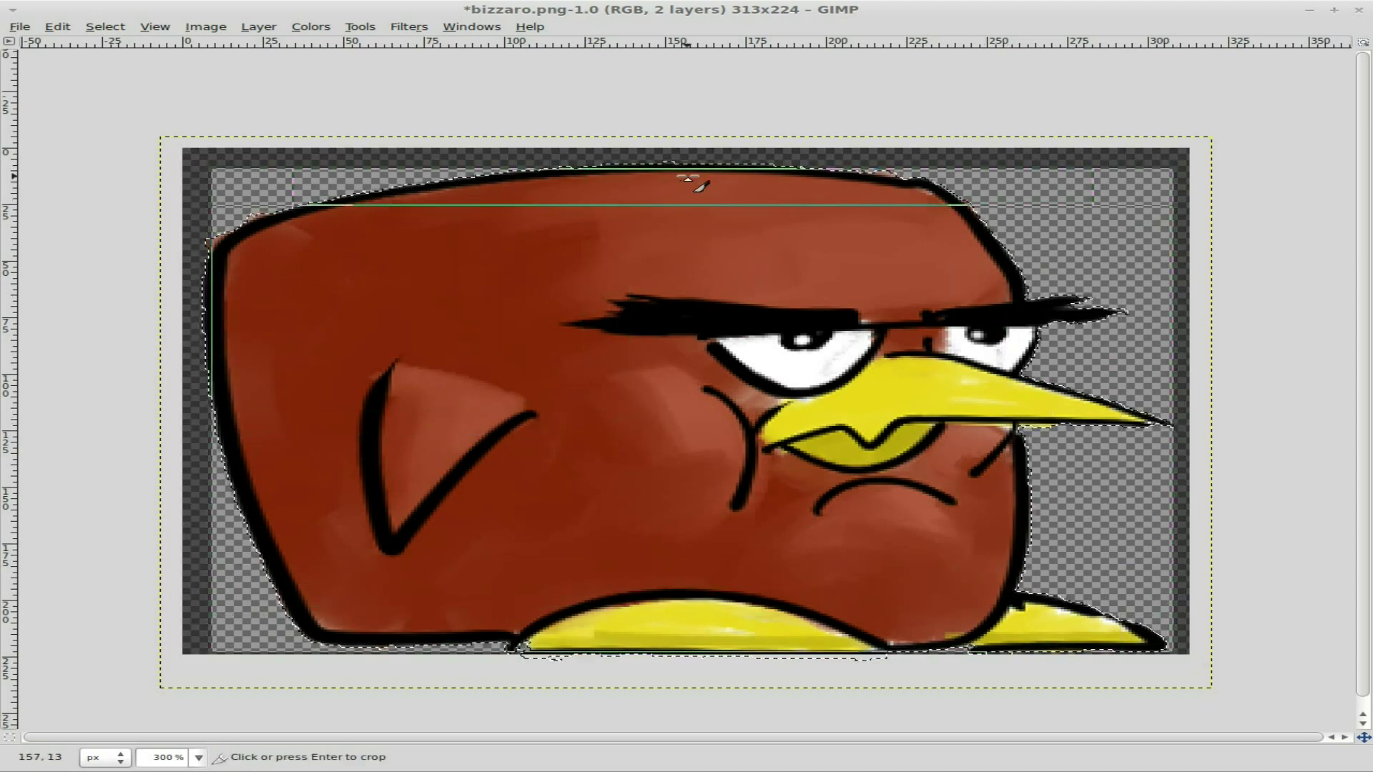
left_click_drag(684, 182, 687, 176)
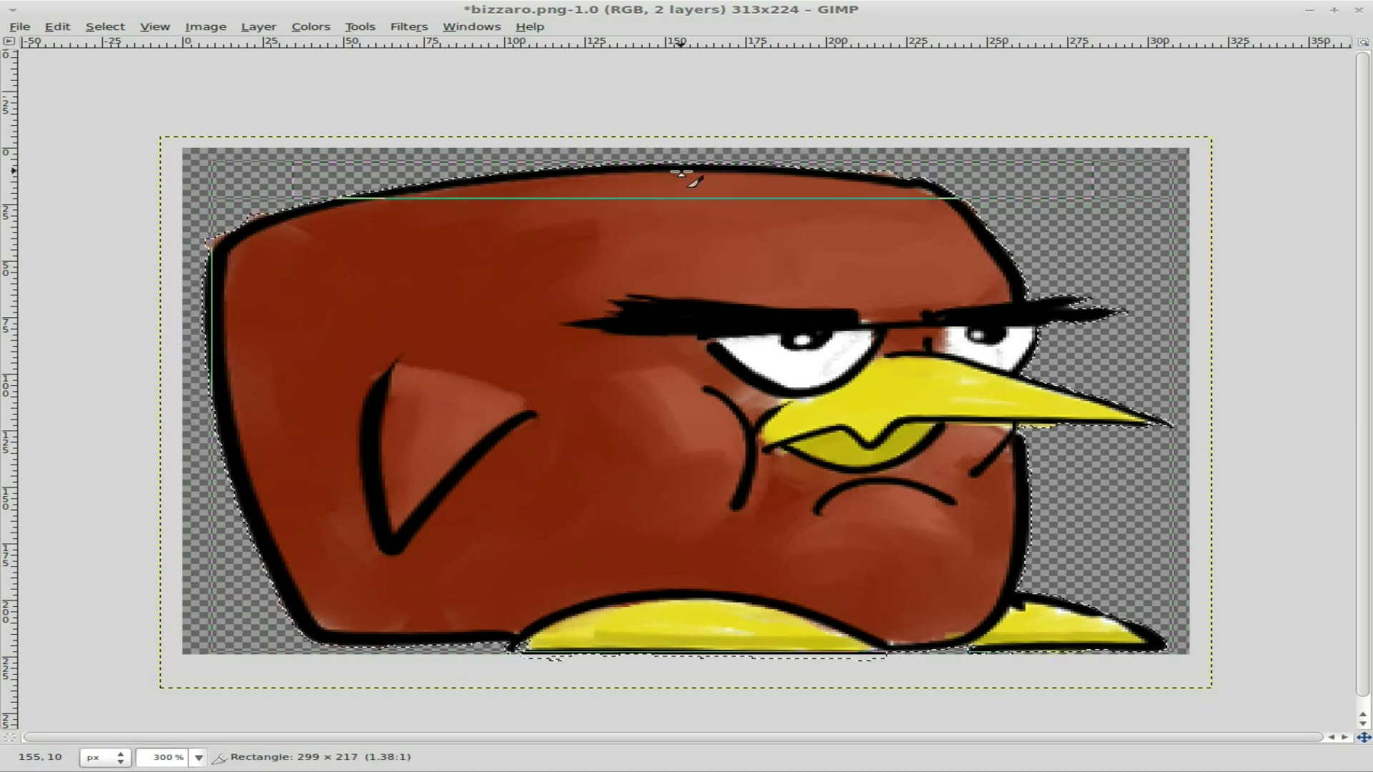
left_click_drag(230, 392, 215, 395)
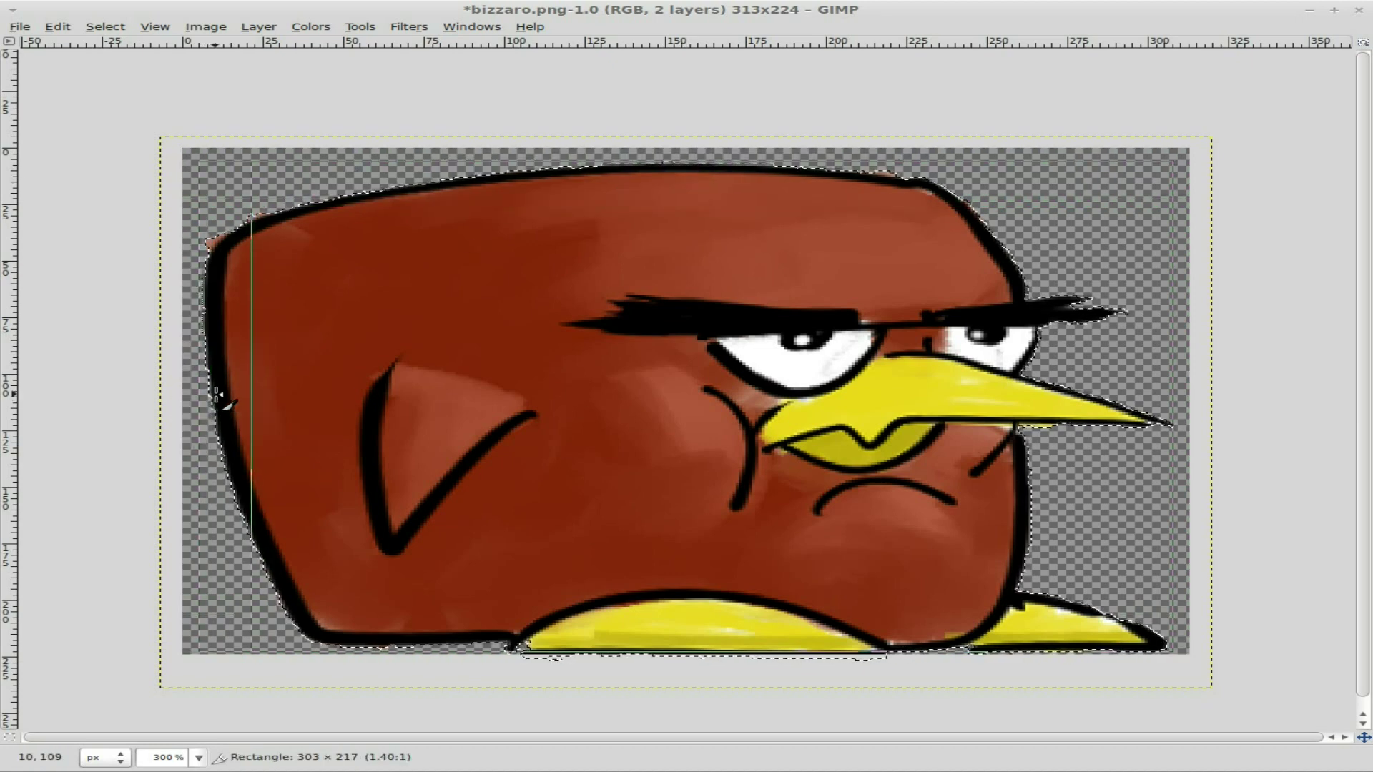
left_click(633, 381)
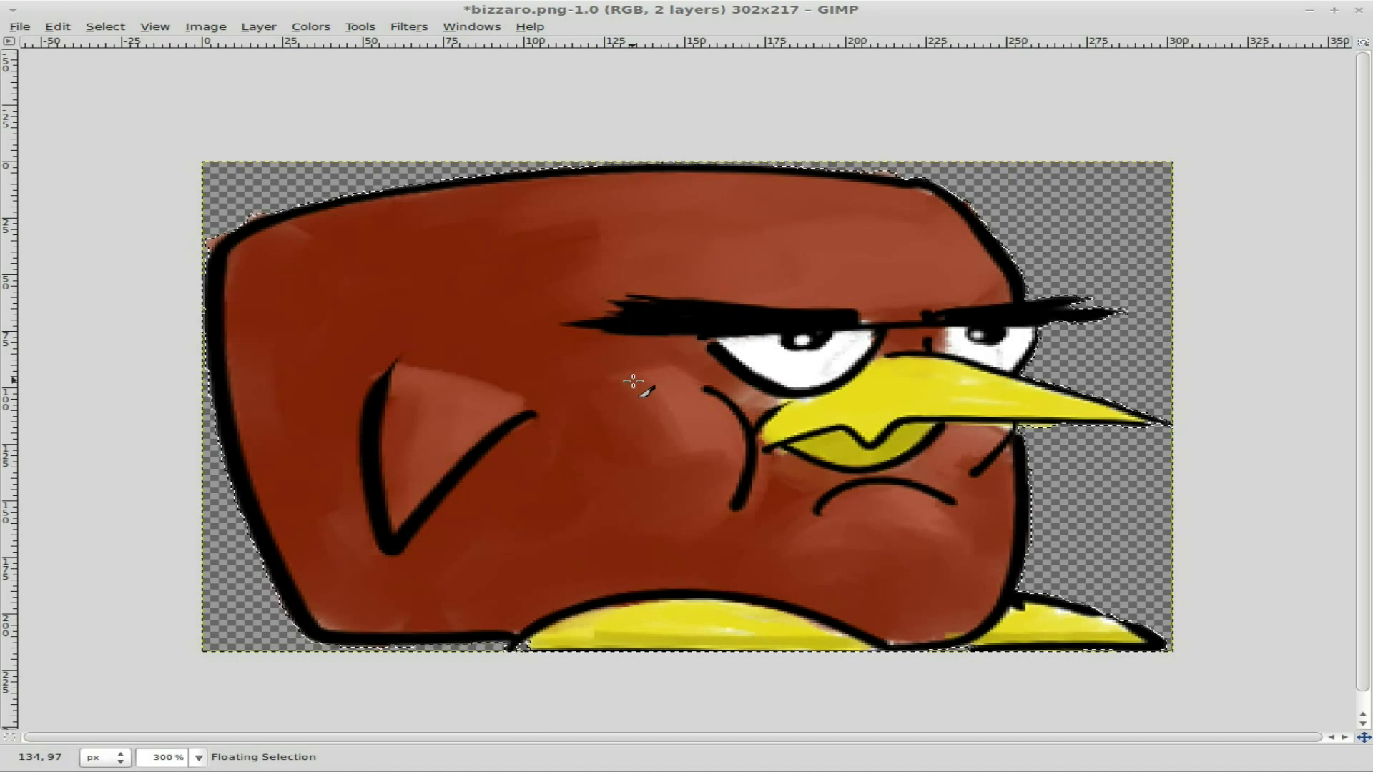
left_click(21, 27)
Save the cropped bird as BadTux2.png in the images folder, exporting the layers merged
left_click(72, 156)
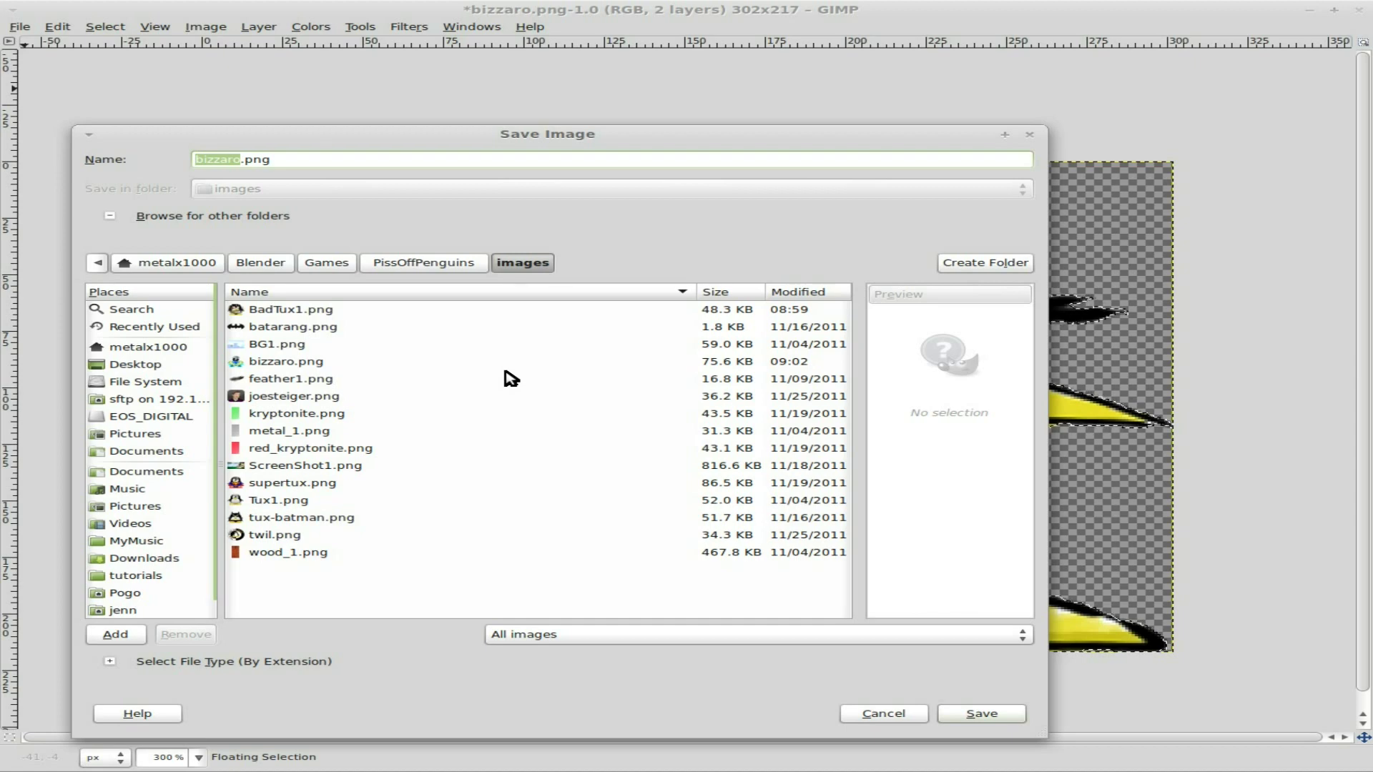
left_click(309, 316)
left_click(245, 157)
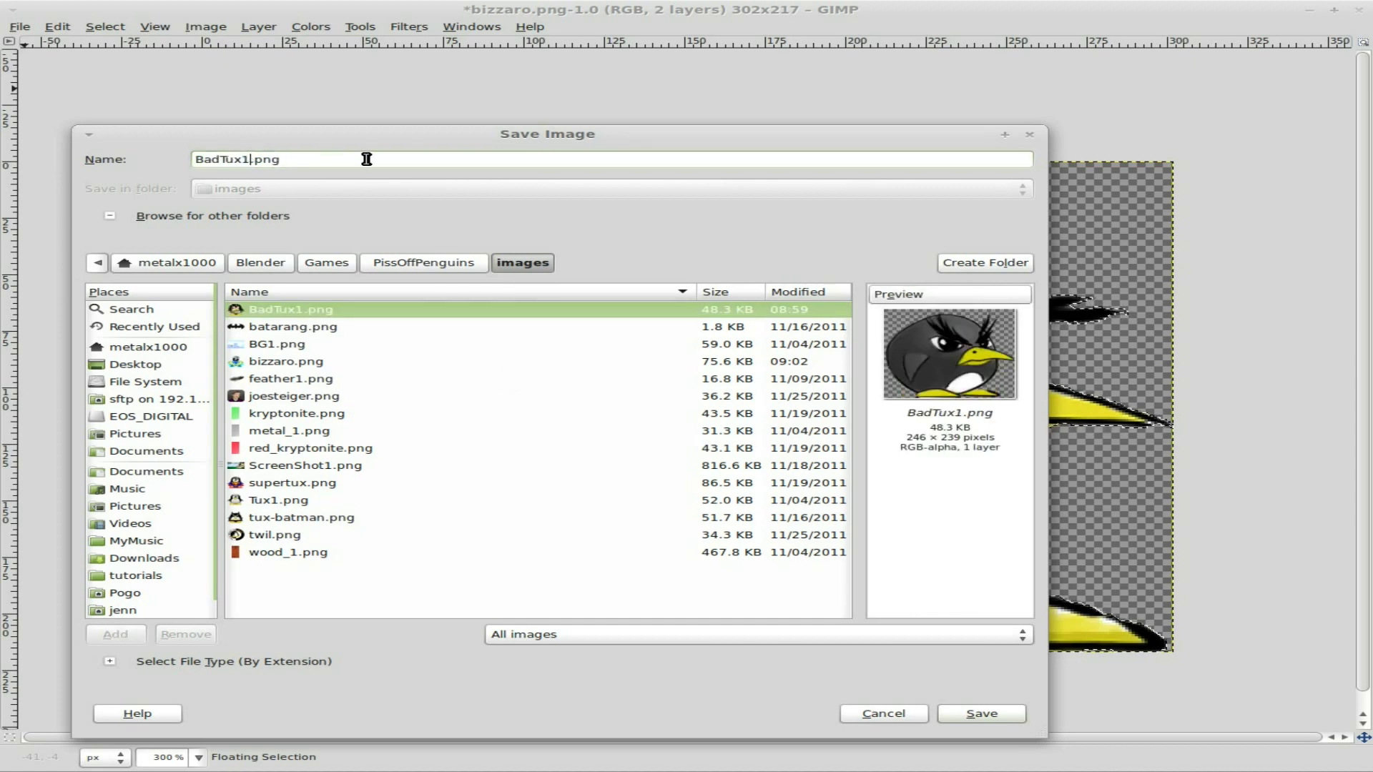
key("BackSpace")
type("2")
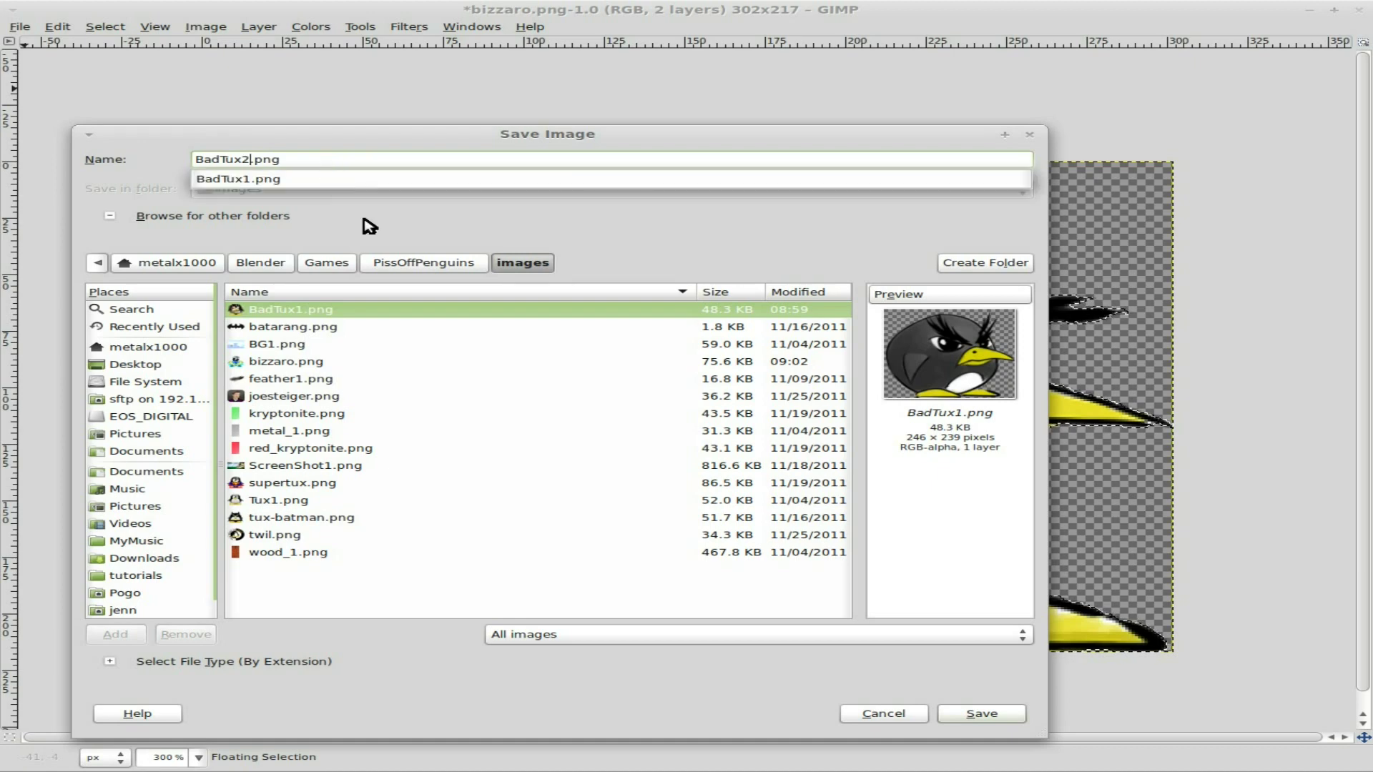
left_click(985, 717)
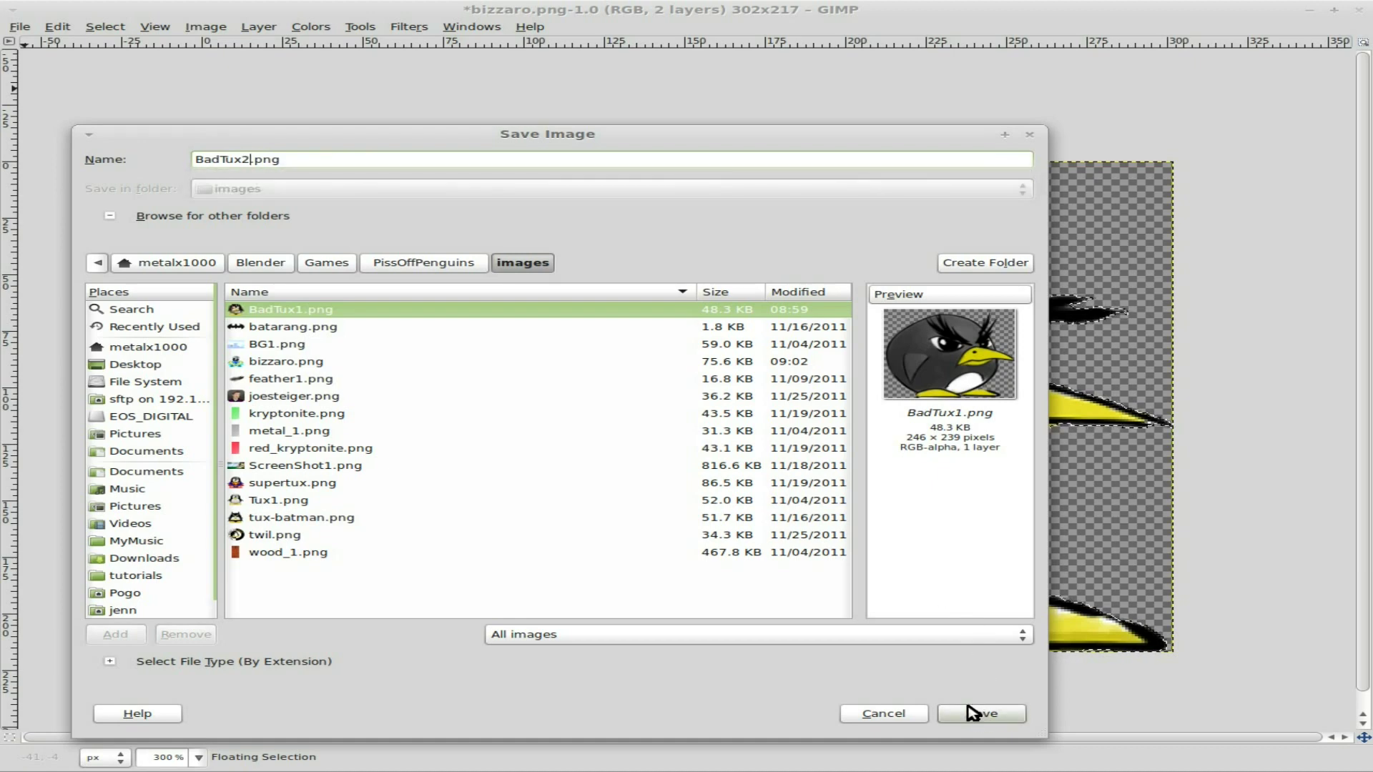
left_click(974, 713)
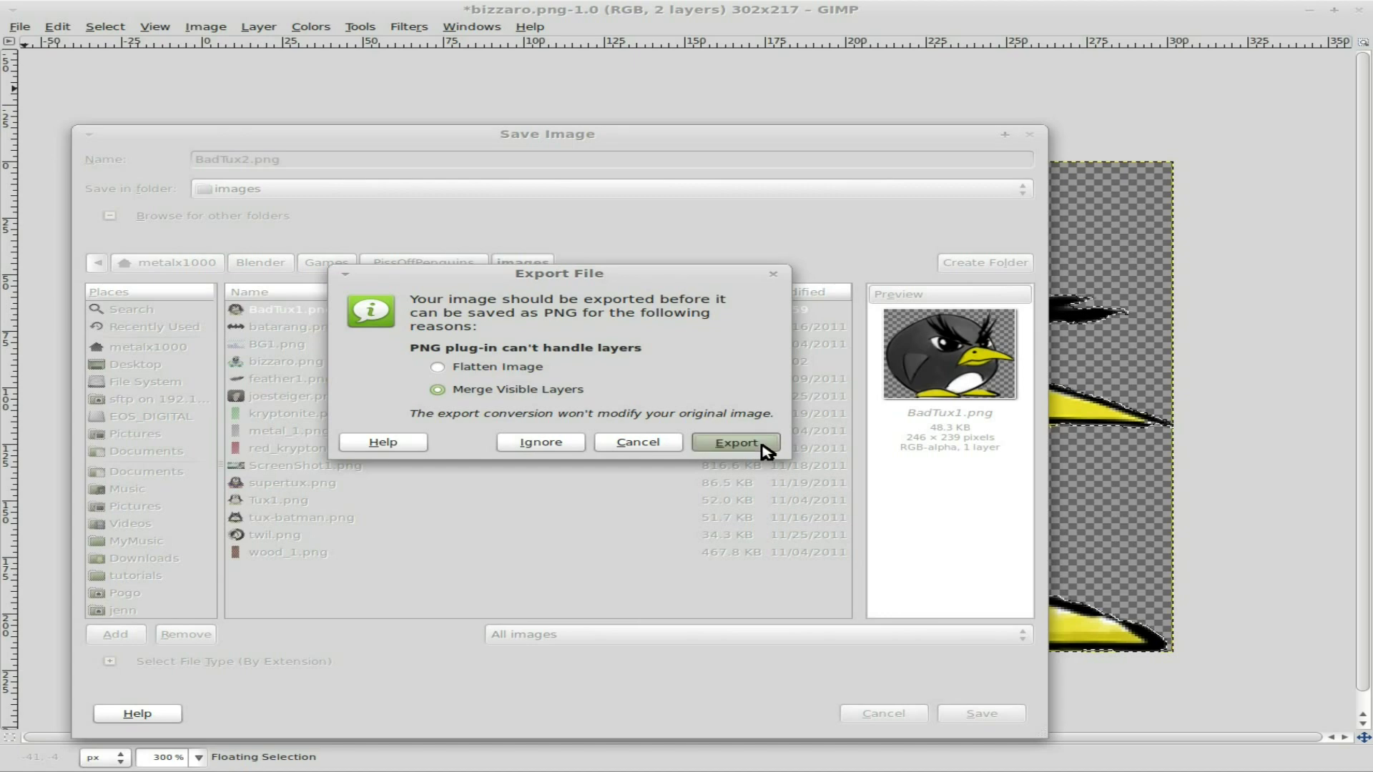
left_click(766, 449)
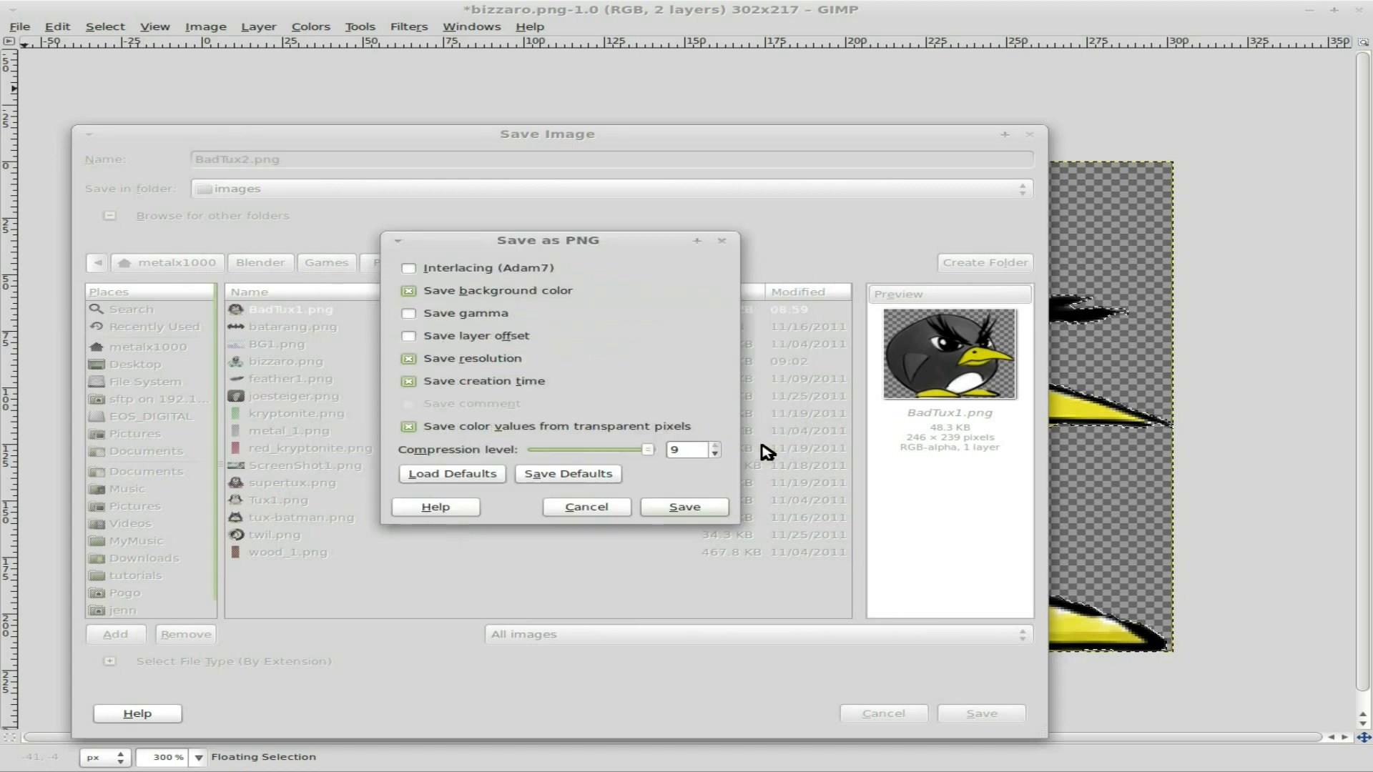
left_click(714, 512)
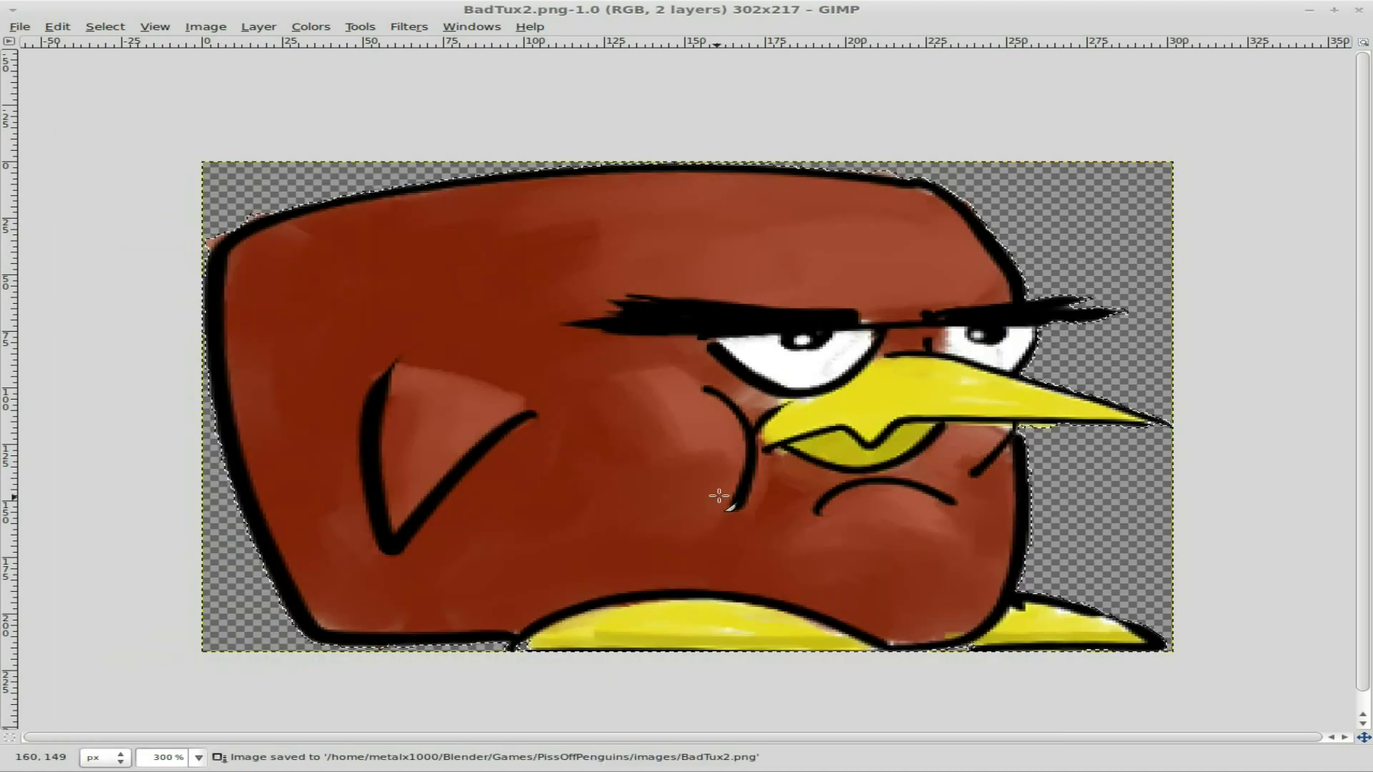